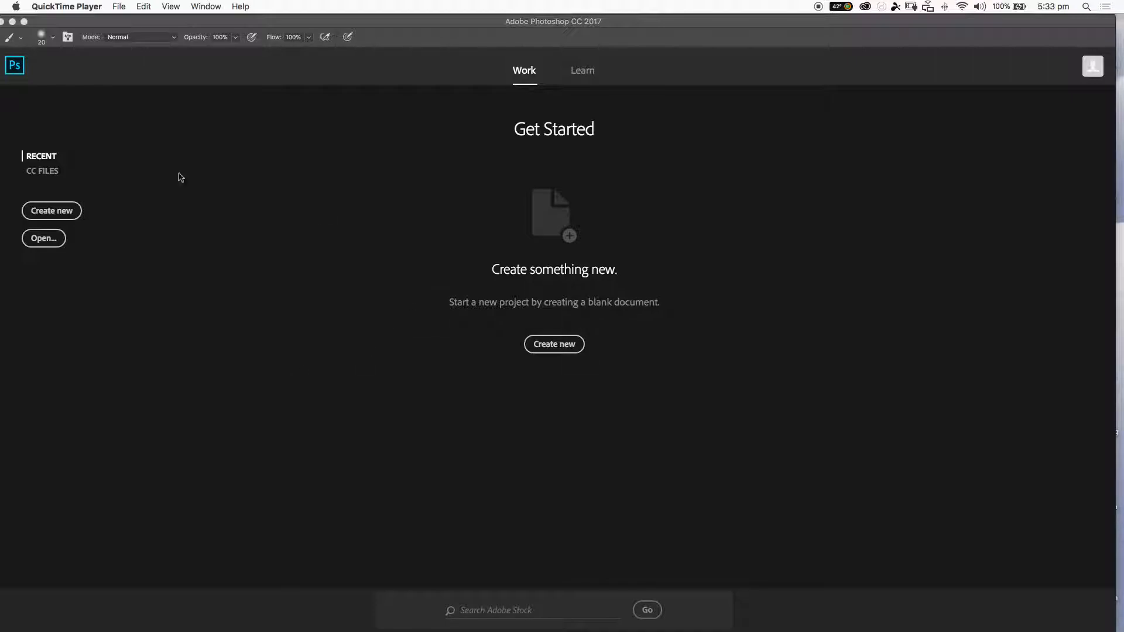
# Create a new document using the International Paper preset at A4 size, 210 × 297 mm, 300 pixels/inch.
pyautogui.click(222, 29)
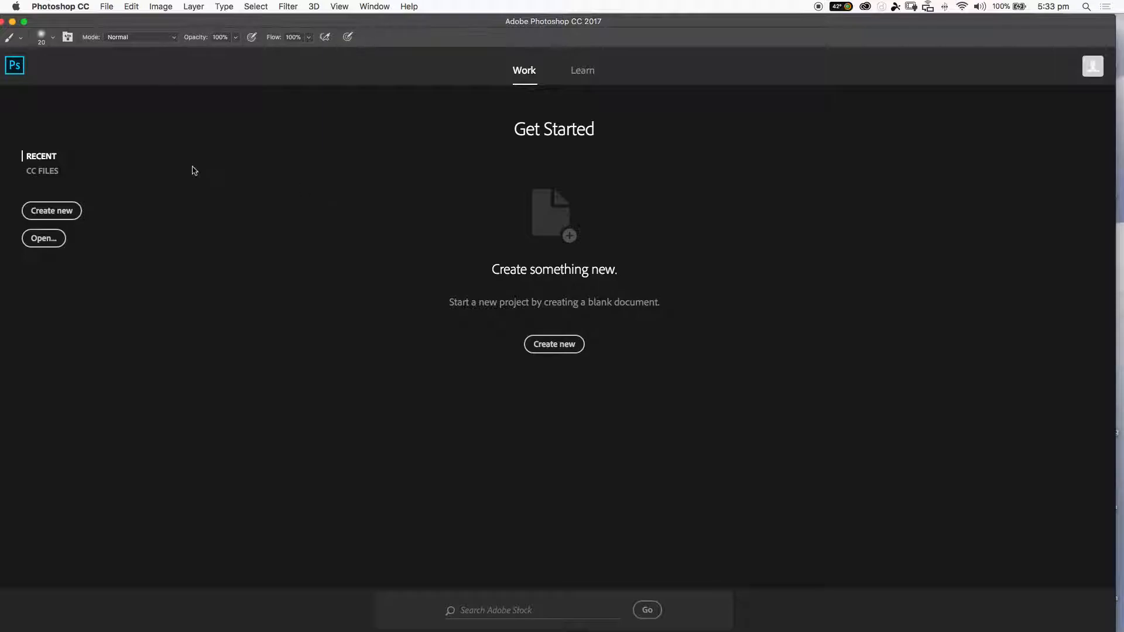
pyautogui.click(107, 6)
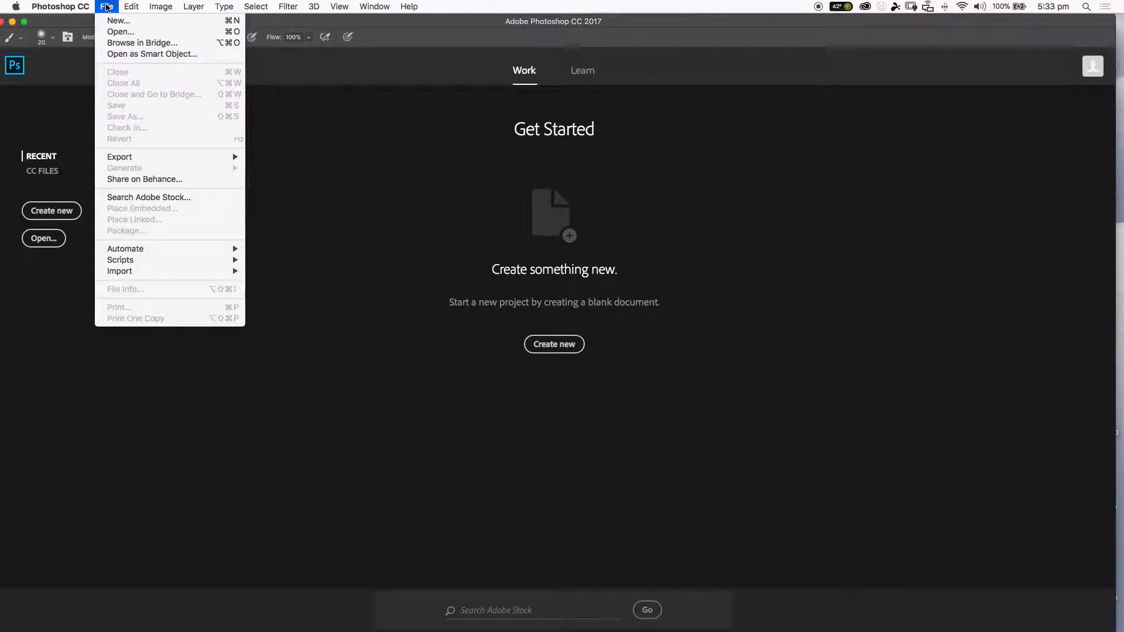
pyautogui.click(116, 21)
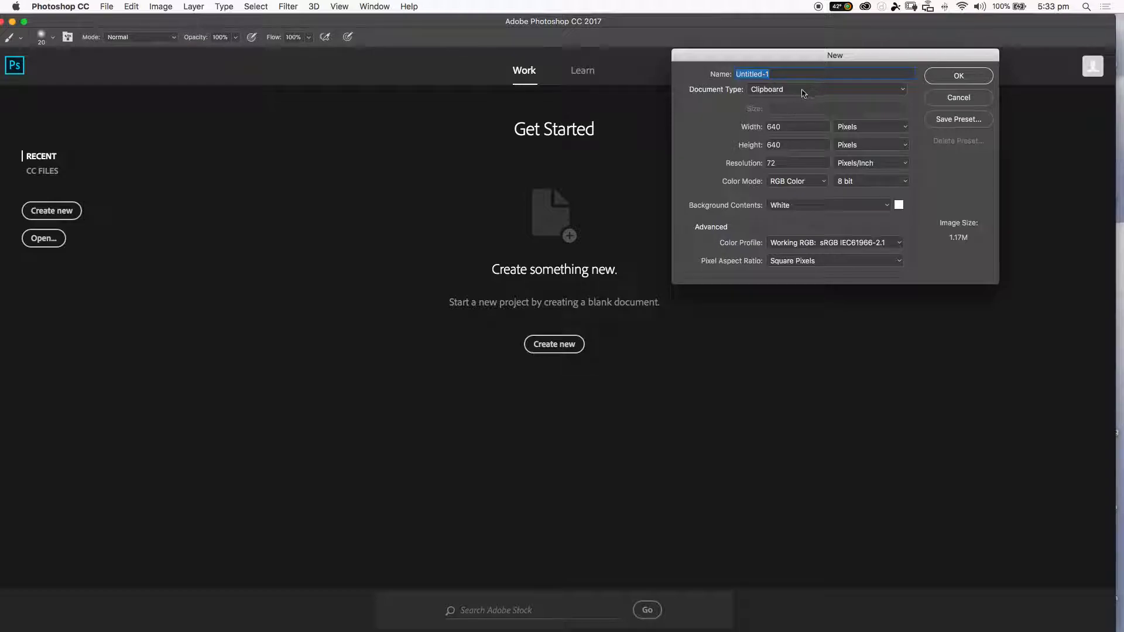
pyautogui.moveTo(828, 60); pyautogui.dragTo(555, 120)
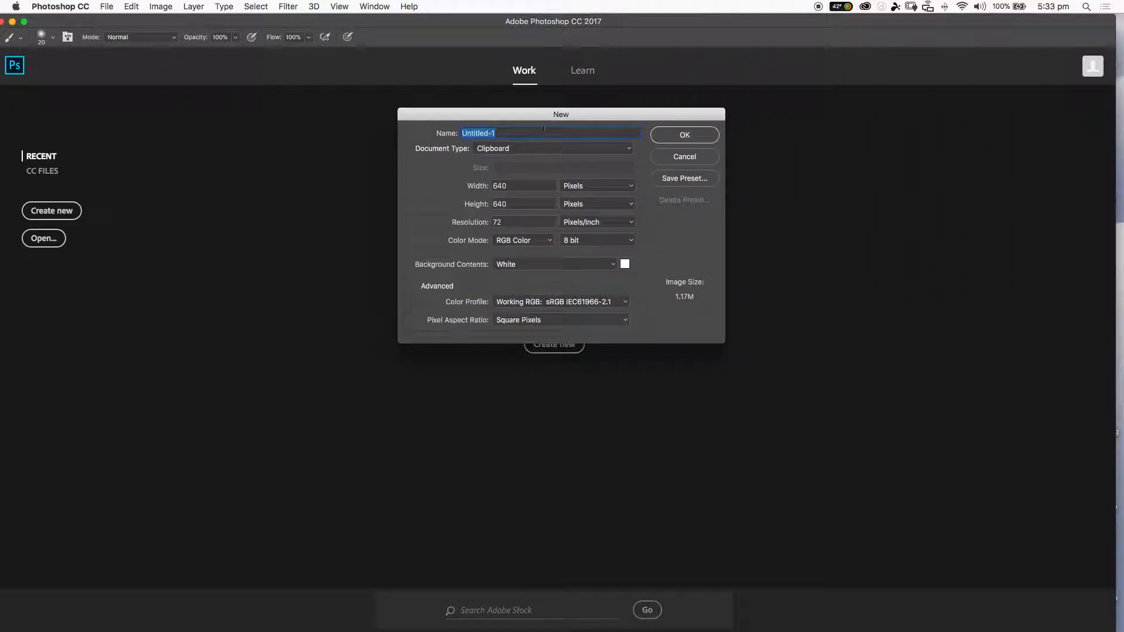
pyautogui.click(522, 150)
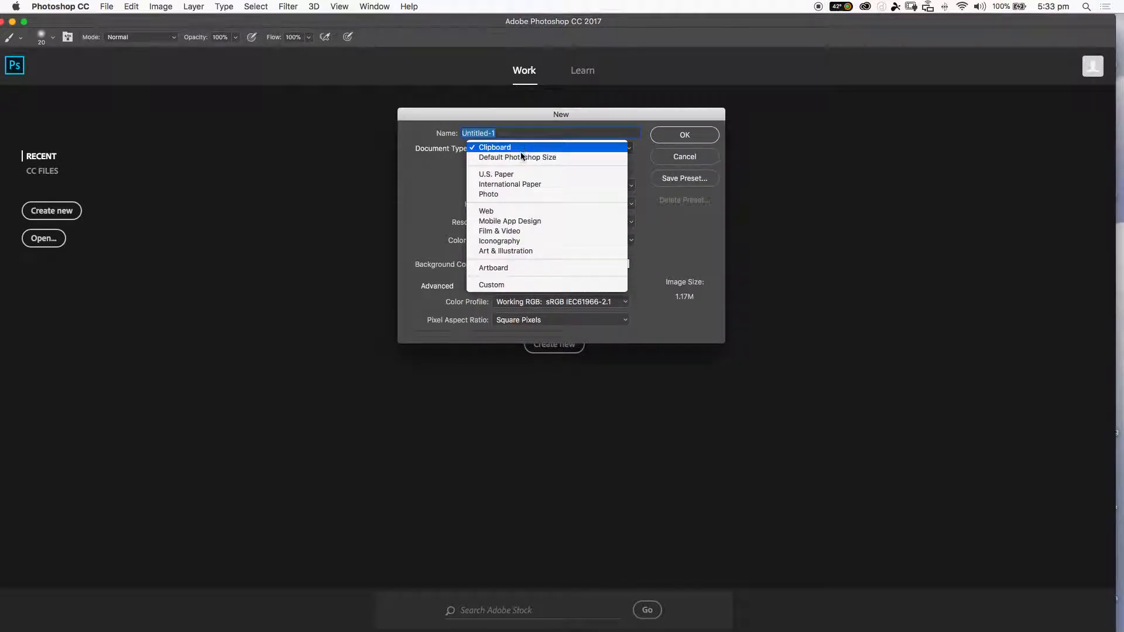
pyautogui.click(507, 185)
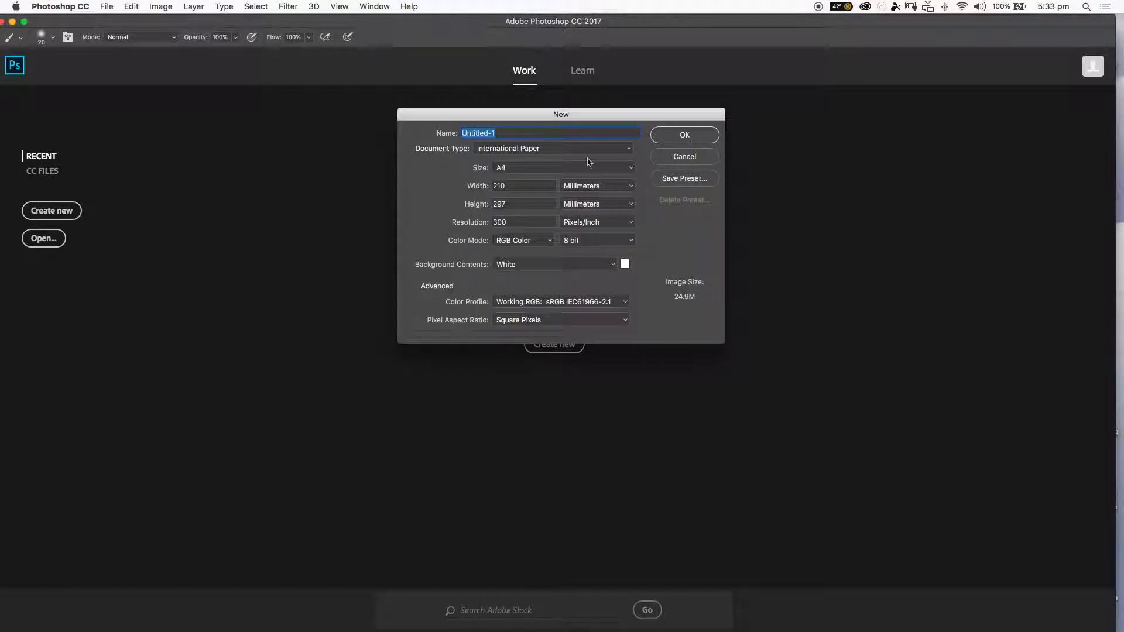
pyautogui.click(682, 140)
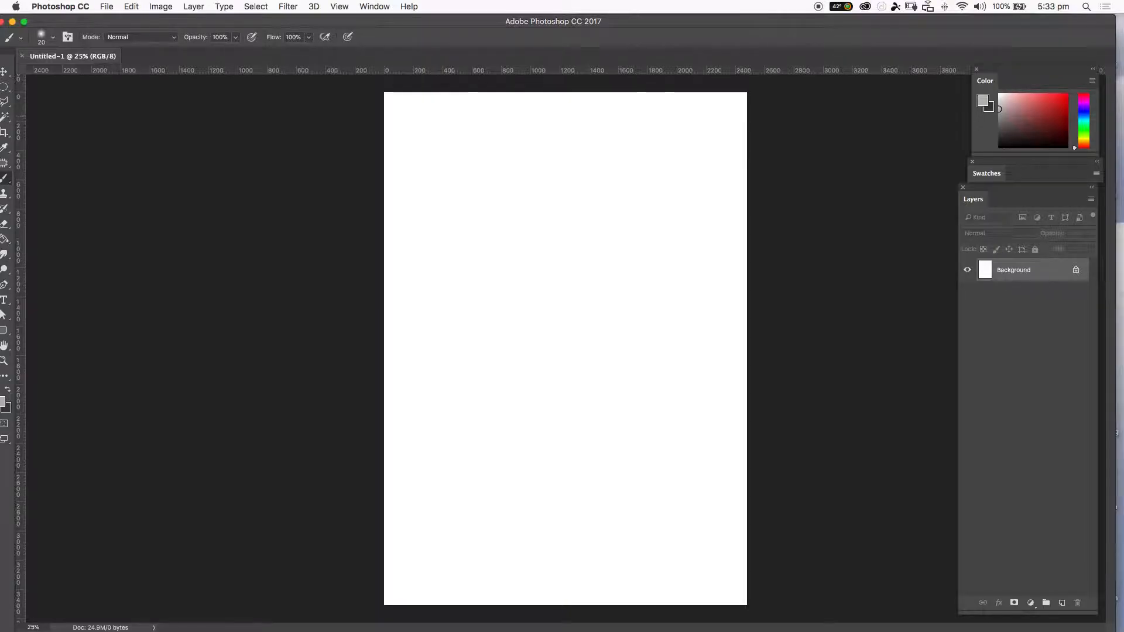
# Rotate the canvas 90° clockwise to make it landscape.
pyautogui.click(154, 8)
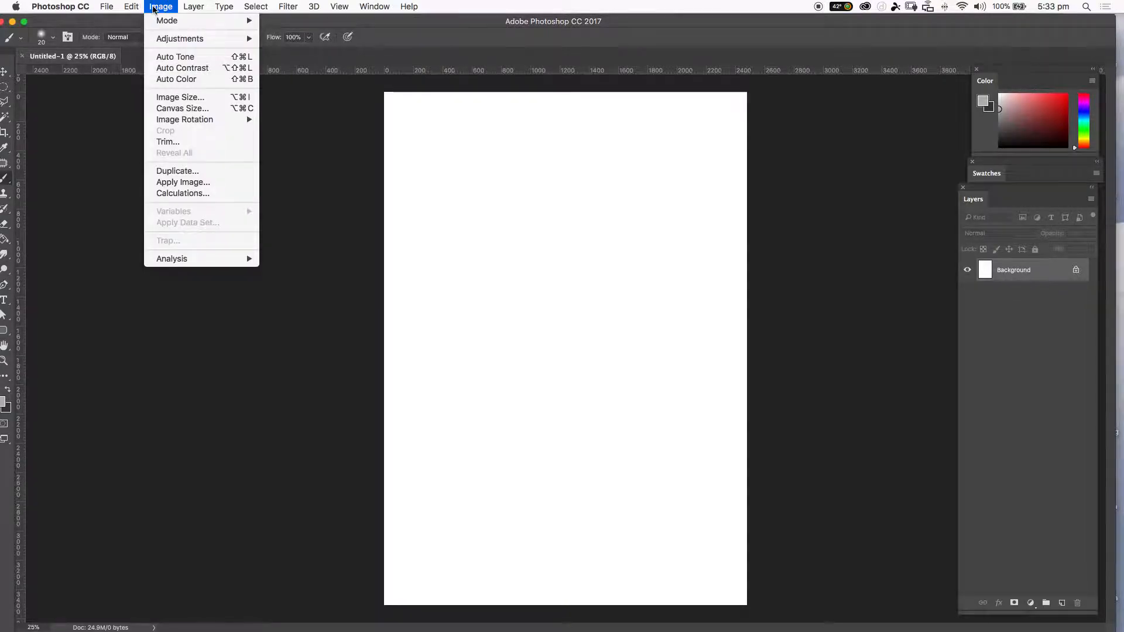
pyautogui.moveTo(185, 123)
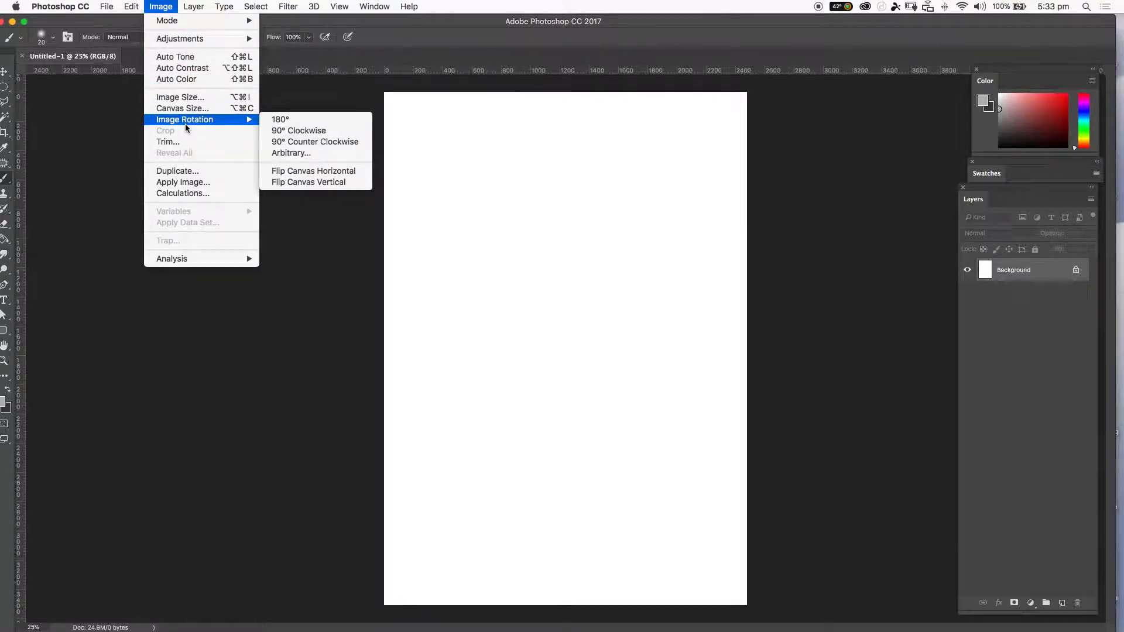
pyautogui.click(301, 132)
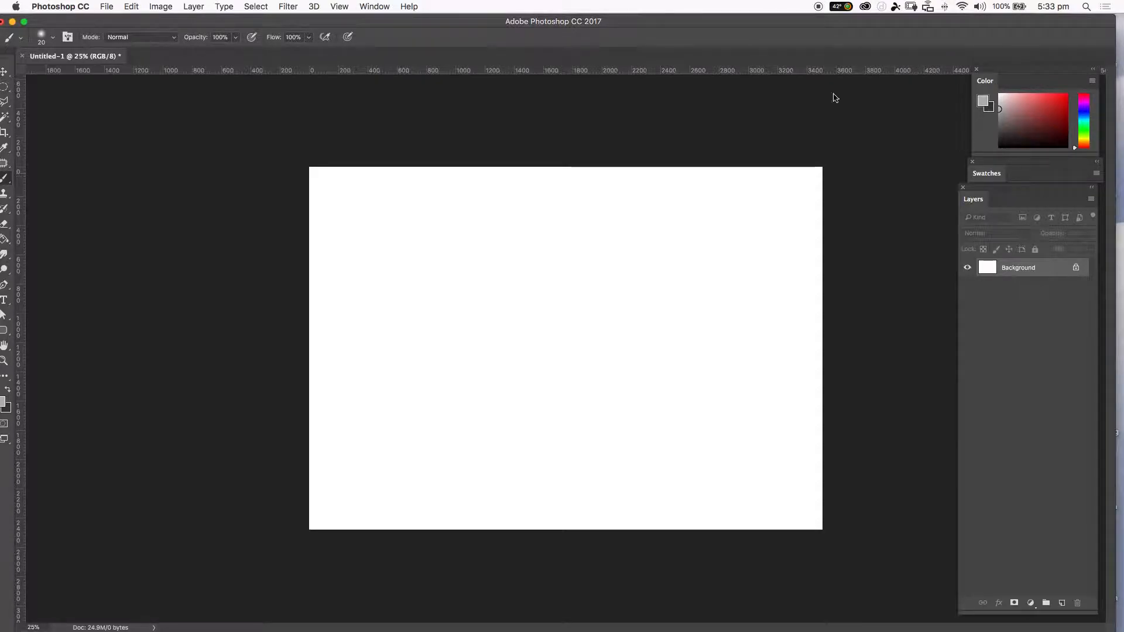
# Reset the Essentials workspace to its default panel layout.
pyautogui.click(359, 5)
pyautogui.moveTo(372, 33)
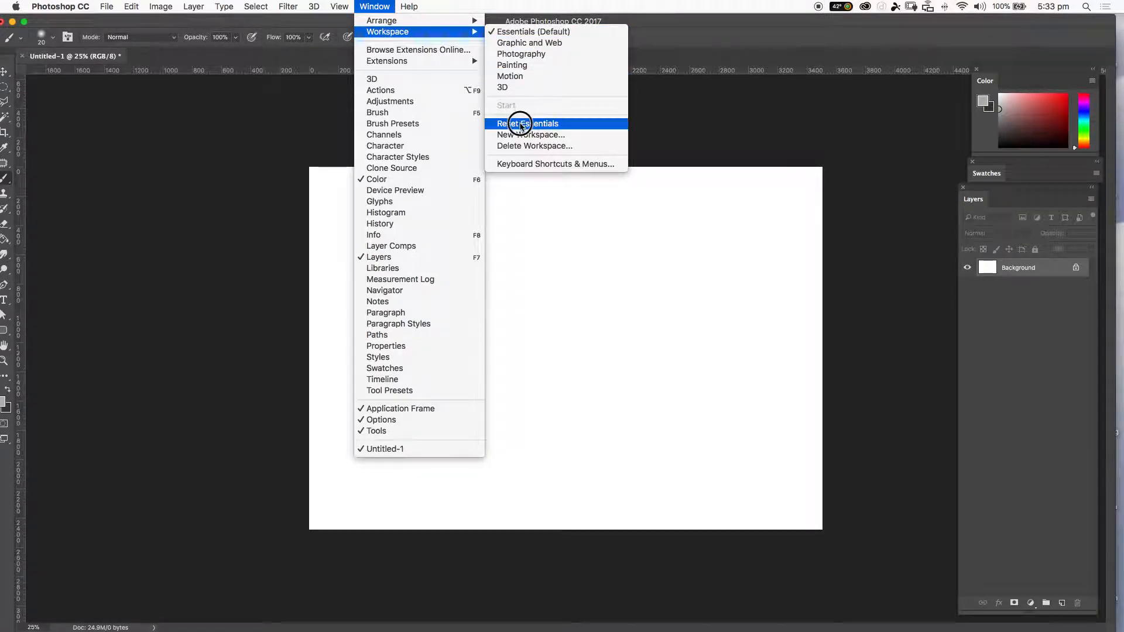
pyautogui.click(523, 125)
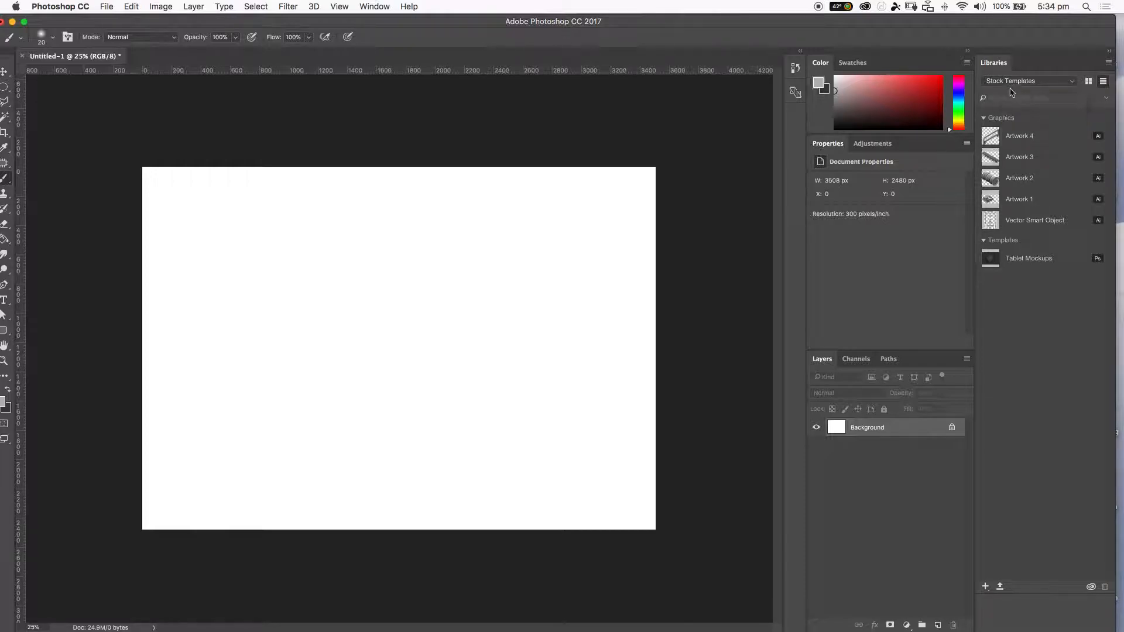
# Undock the Libraries panel and close it.
pyautogui.moveTo(995, 63); pyautogui.dragTo(584, 156)
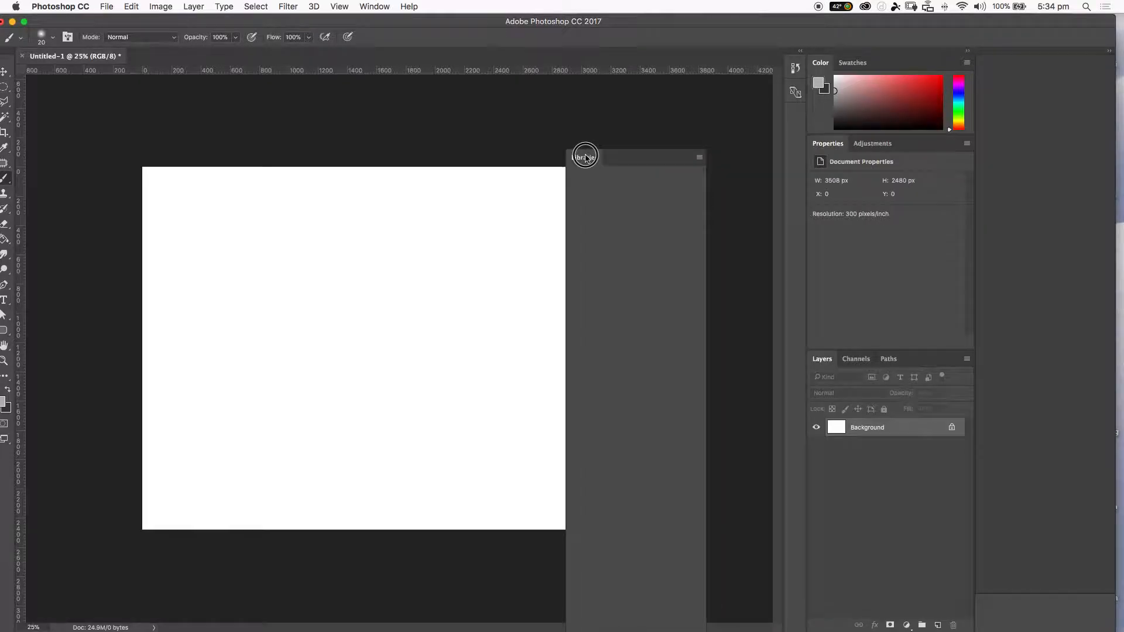
pyautogui.click(571, 147)
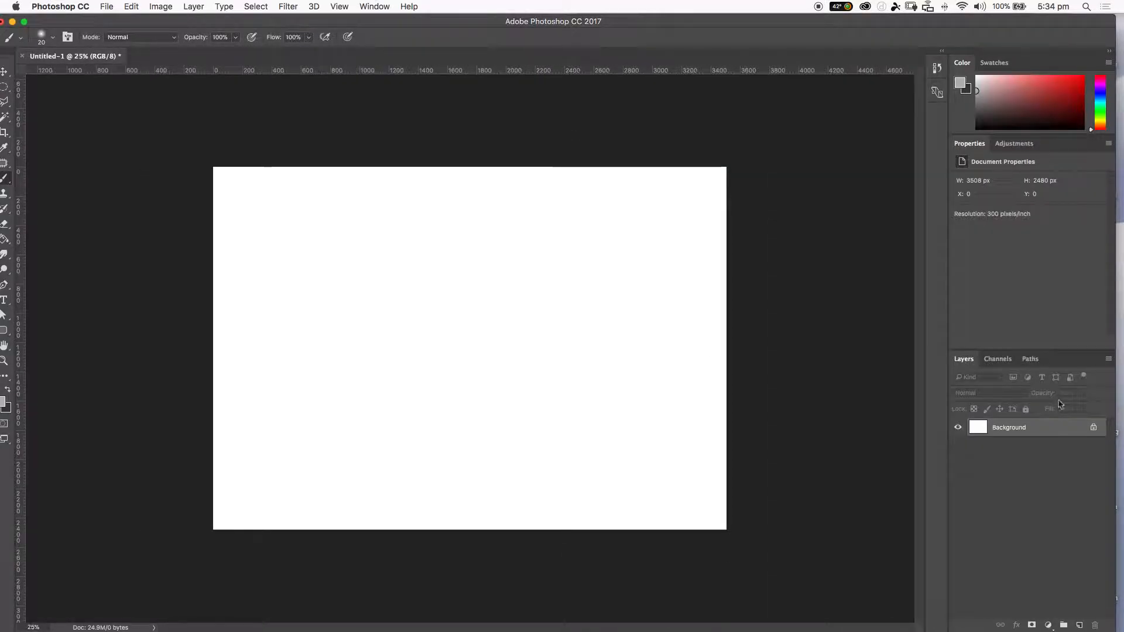
# Undock the Layers, Color, Swatches and Properties panels into floating windows.
pyautogui.moveTo(963, 359); pyautogui.dragTo(635, 268)
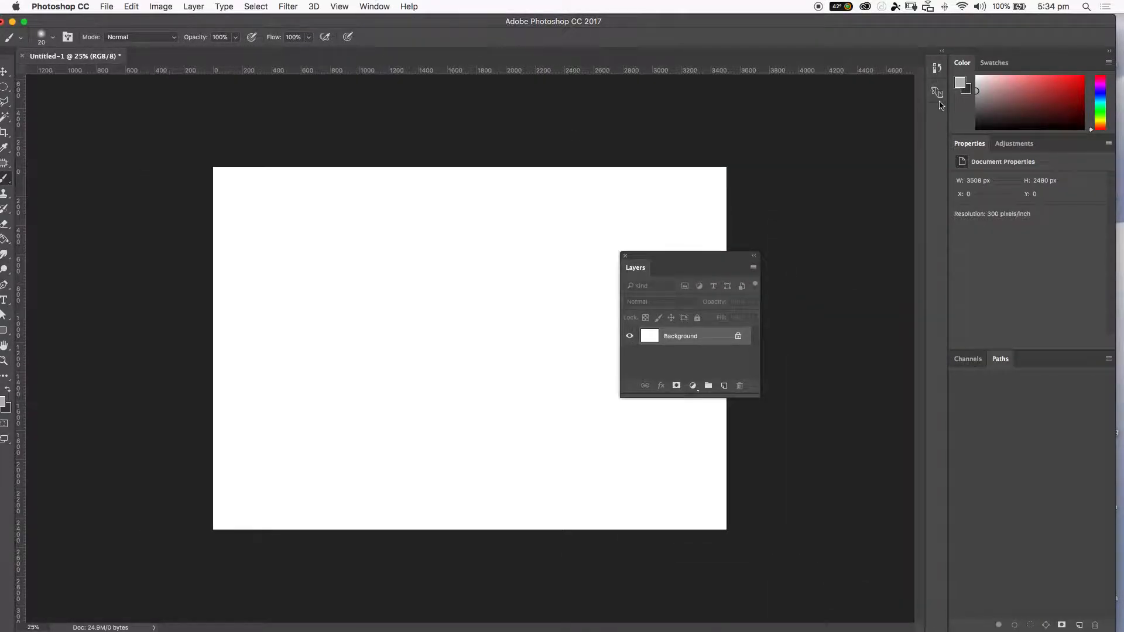
pyautogui.moveTo(970, 66); pyautogui.dragTo(609, 94)
pyautogui.moveTo(968, 63); pyautogui.dragTo(604, 181)
pyautogui.moveTo(973, 65); pyautogui.dragTo(891, 86)
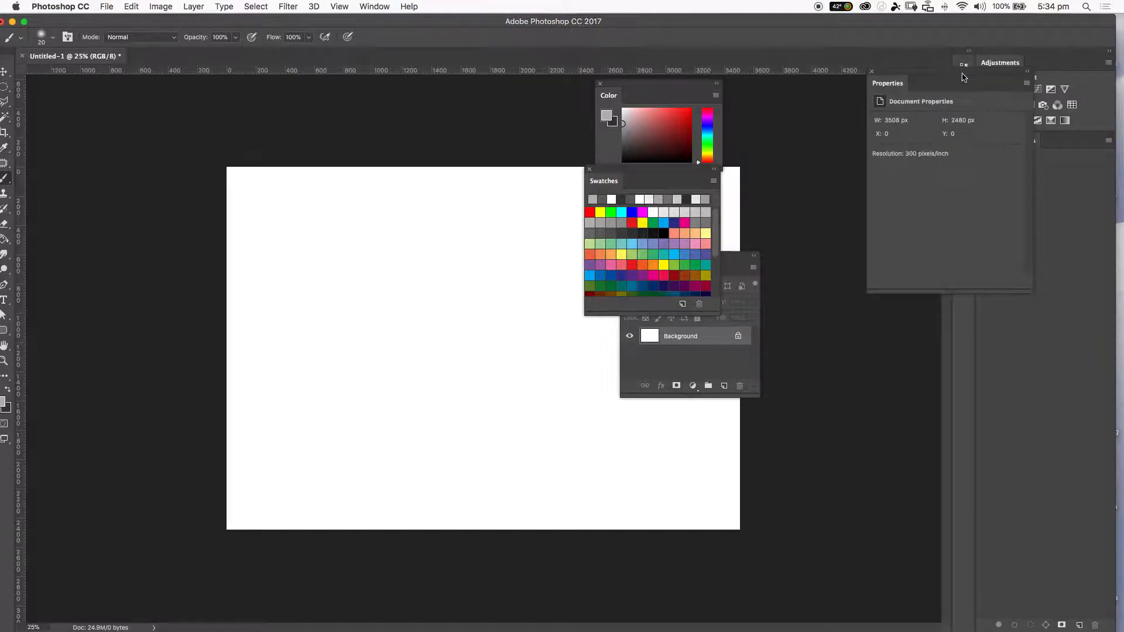
# Close the Properties panel and the Adjustments, Channels and Paths panel group.
pyautogui.click(872, 71)
pyautogui.moveTo(1024, 58); pyautogui.dragTo(926, 74)
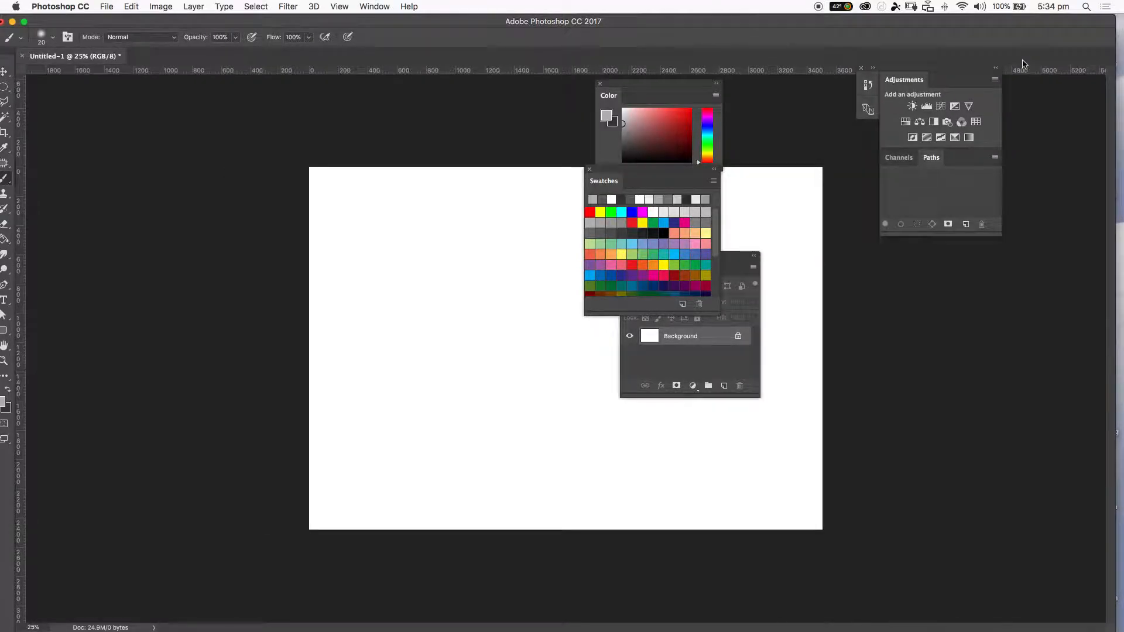
pyautogui.click(863, 68)
# Stack the floating Color, Swatches and Layers panels along the window's edge and lengthen the Layers panel.
pyautogui.moveTo(707, 87); pyautogui.dragTo(1067, 80)
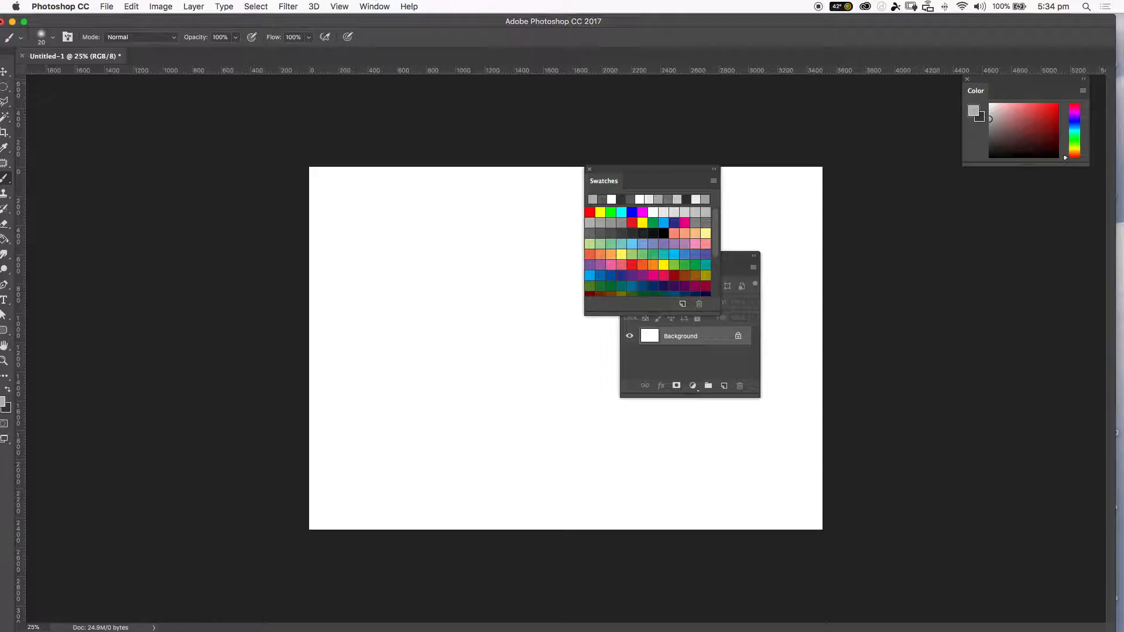
pyautogui.click(25, 21)
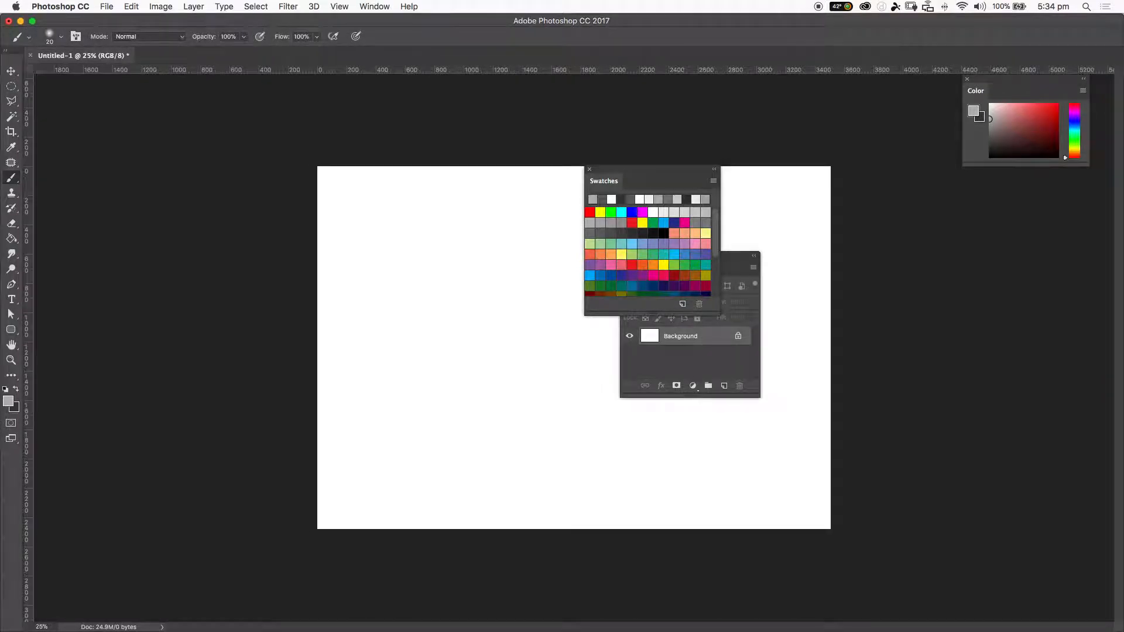
pyautogui.moveTo(637, 176); pyautogui.dragTo(1014, 181)
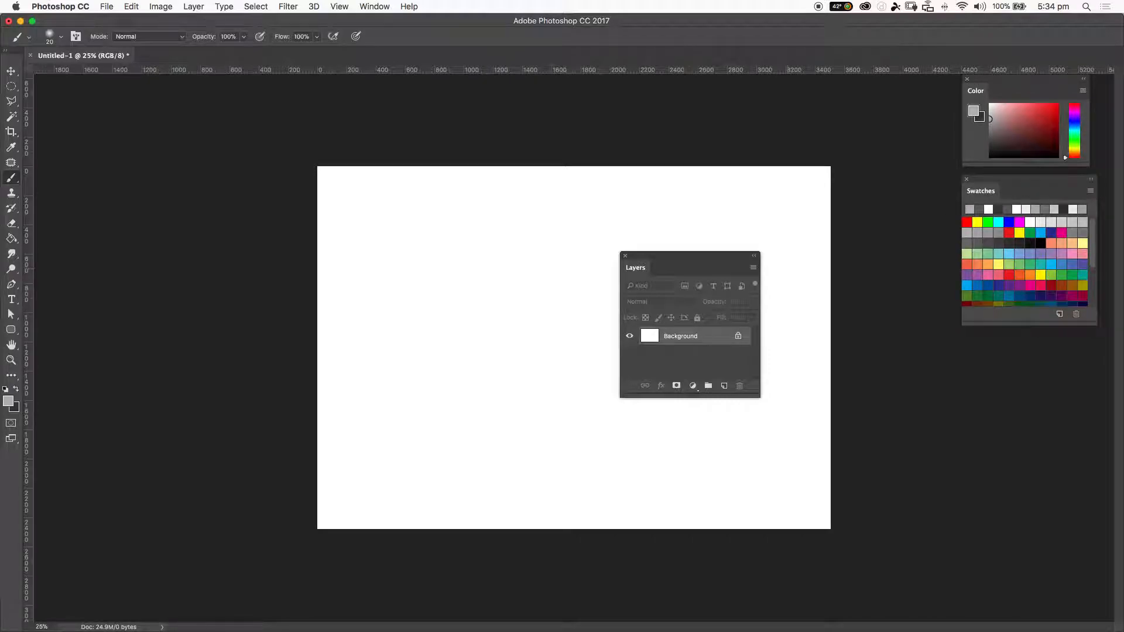
pyautogui.moveTo(738, 263); pyautogui.dragTo(1092, 345)
pyautogui.moveTo(1034, 479); pyautogui.dragTo(1059, 565)
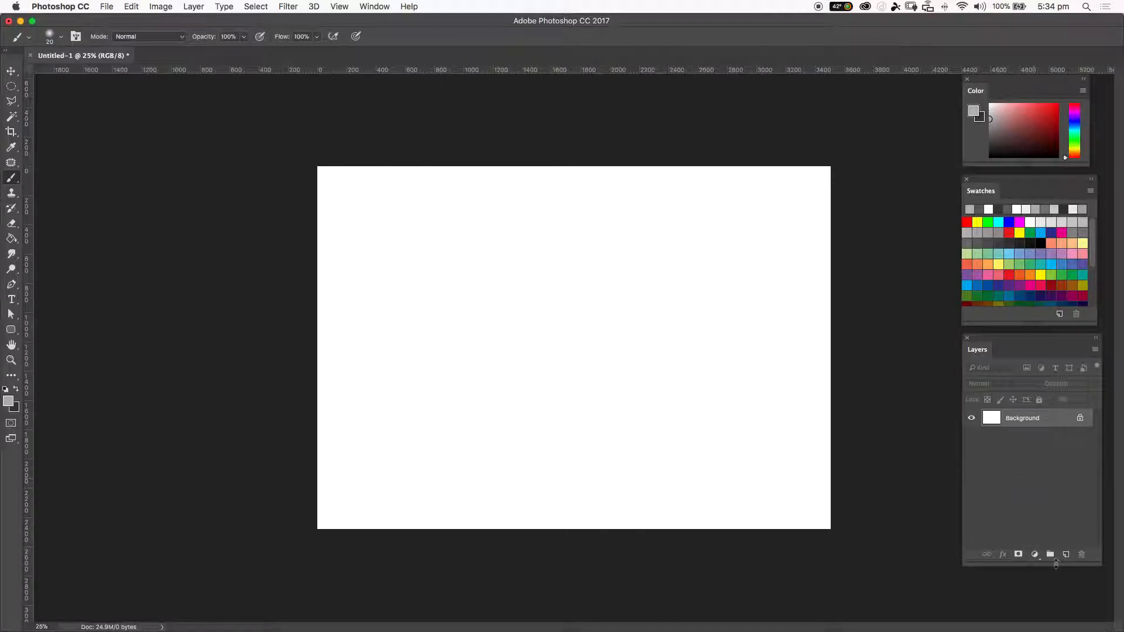
pyautogui.click(339, 7)
pyautogui.moveTo(375, 7)
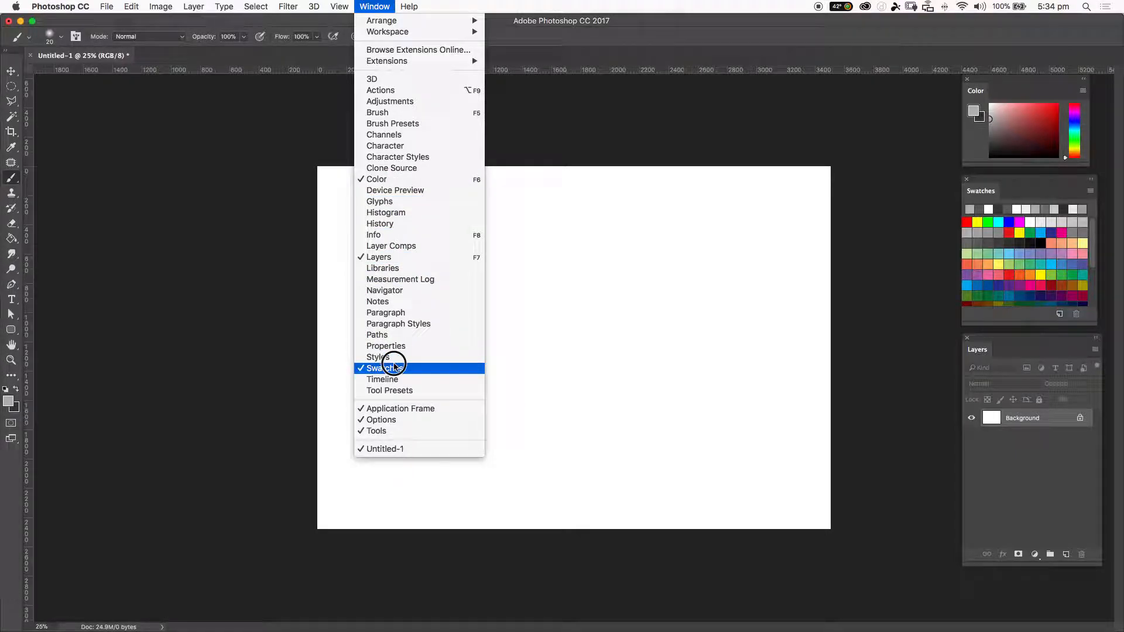
pyautogui.moveTo(408, 6)
pyautogui.click(485, 24)
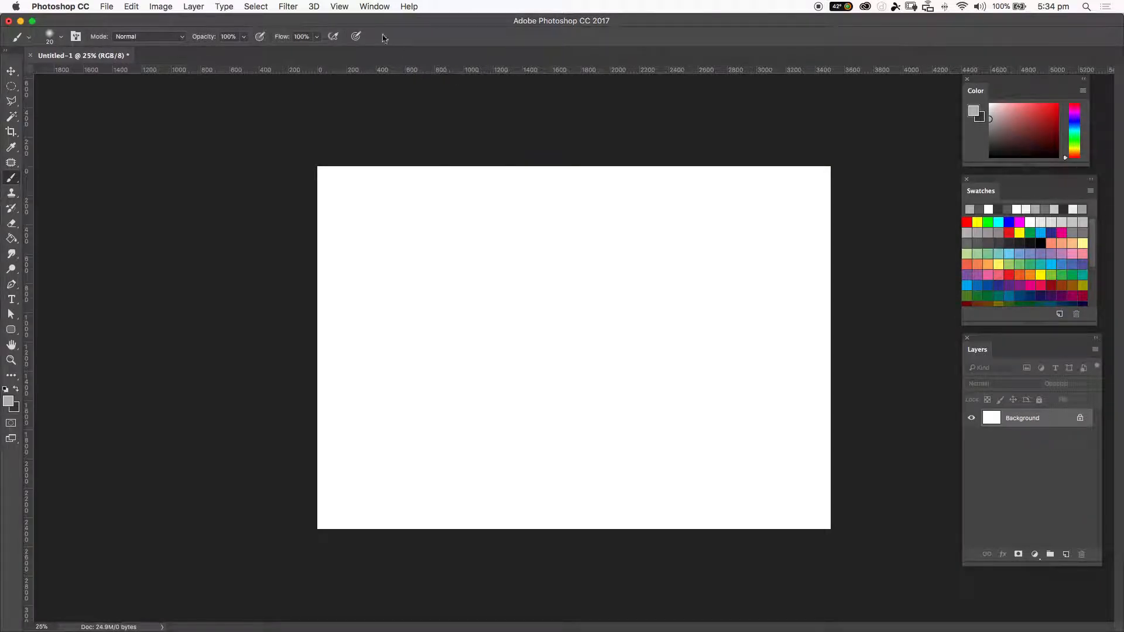
pyautogui.click(340, 7)
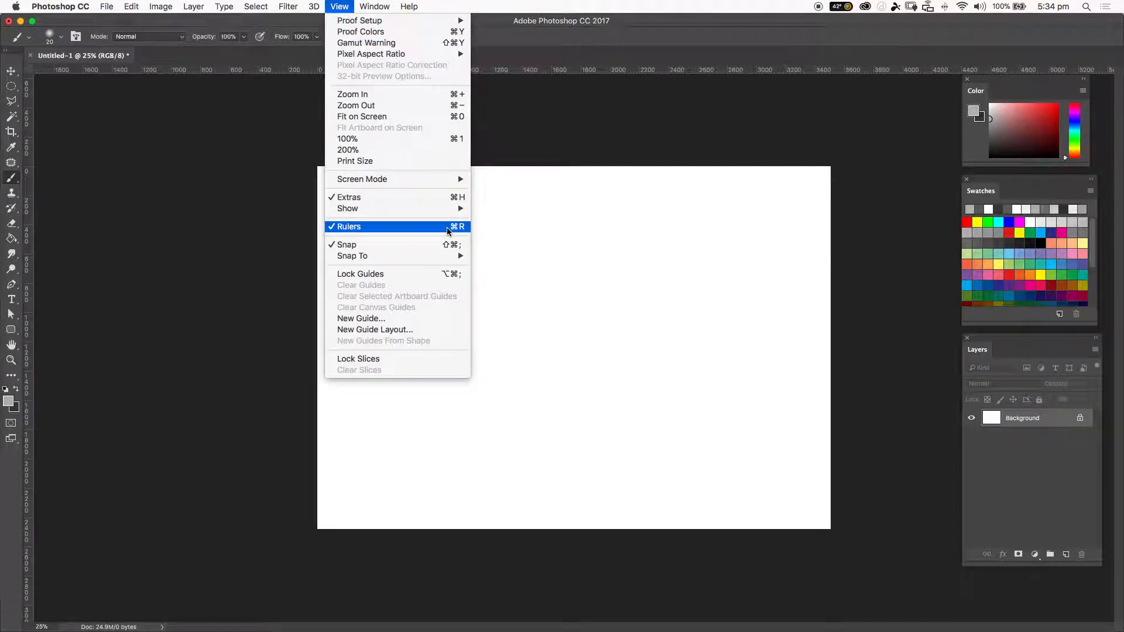
pyautogui.click(617, 55)
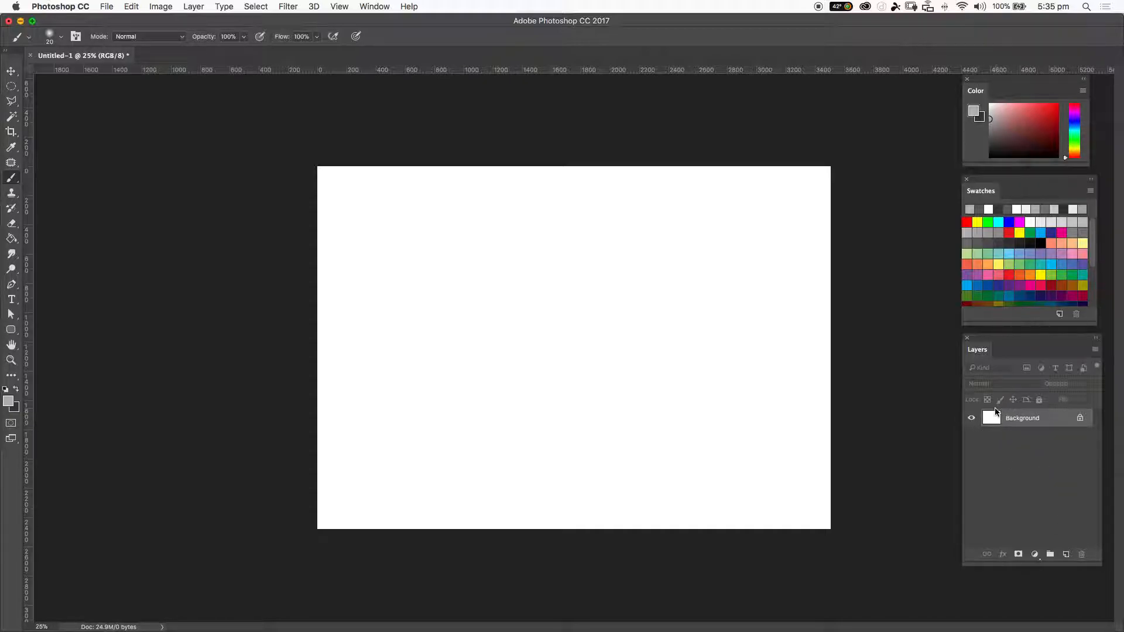
# Add a new empty layer above the Background.
pyautogui.click(1065, 556)
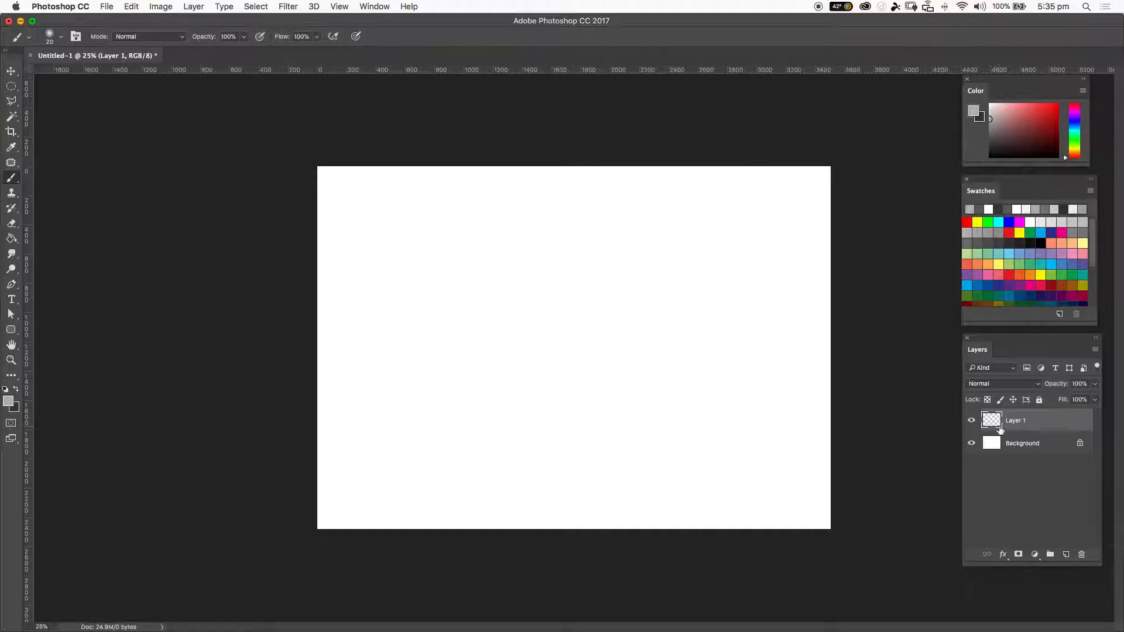
# Toggle the Background layer's visibility off and on repeatedly.
pyautogui.click(971, 445)
pyautogui.click(971, 445)
pyautogui.click(971, 444)
pyautogui.click(971, 445)
pyautogui.click(971, 444)
pyautogui.click(971, 445)
pyautogui.click(971, 445)
pyautogui.click(971, 445)
# With the Brush tool active, reset the brush presets to the default brushes, replacing the current set.
pyautogui.click(8, 181)
pyautogui.moveTo(8, 181)
pyautogui.mouseDown()
pyautogui.moveTo(63, 187)
pyautogui.moveTo(8, 180)
pyautogui.mouseUp()
pyautogui.click(51, 37)
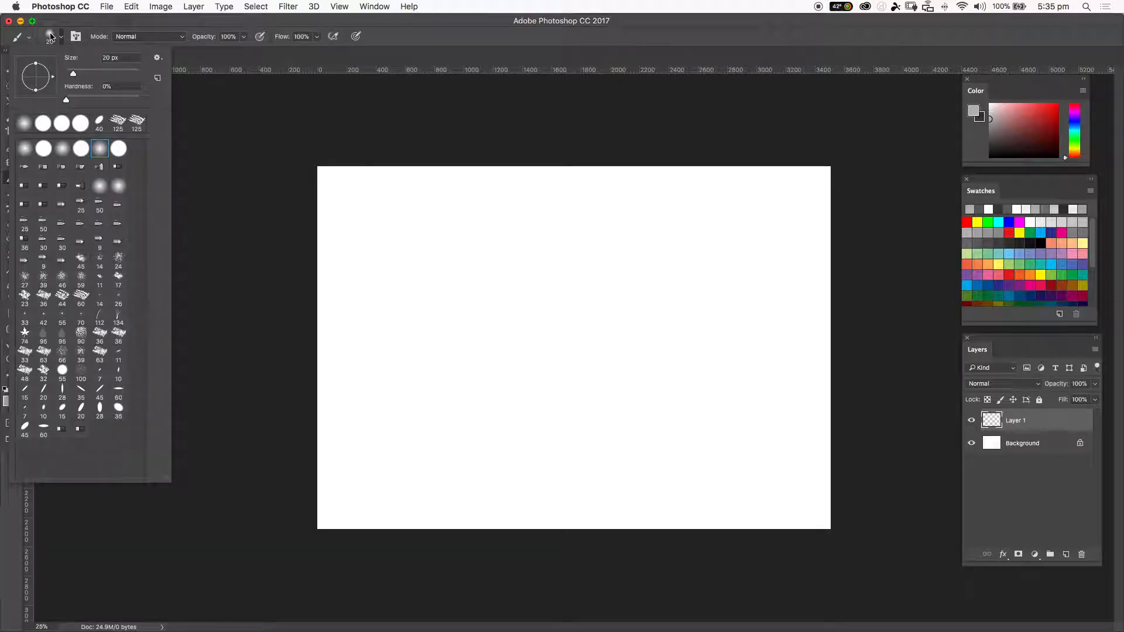
pyautogui.click(157, 59)
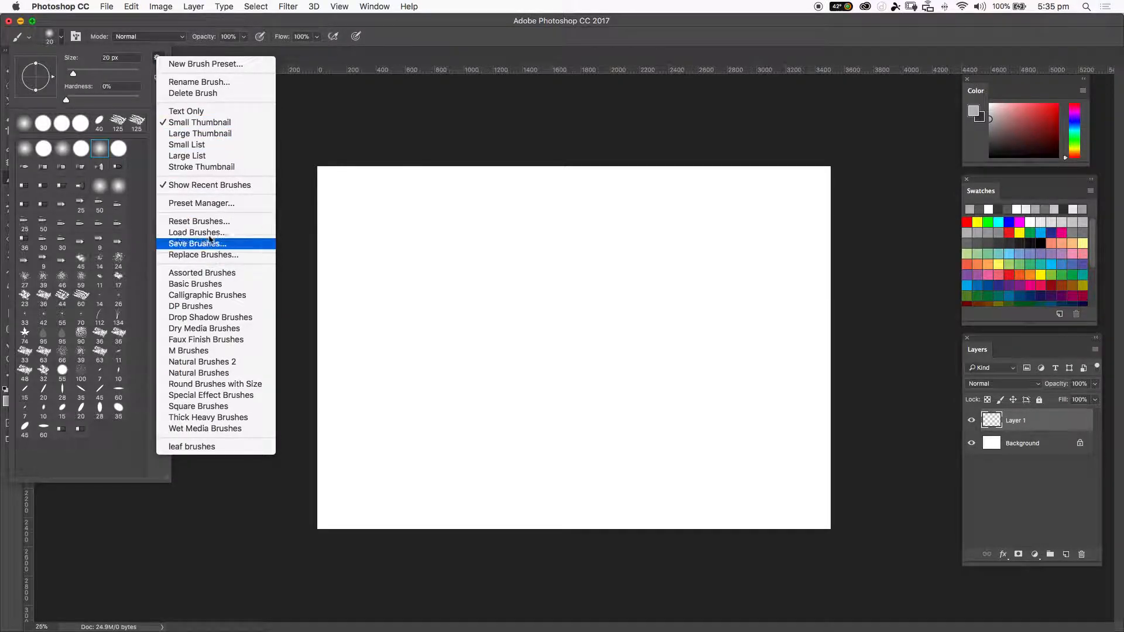
pyautogui.click(193, 221)
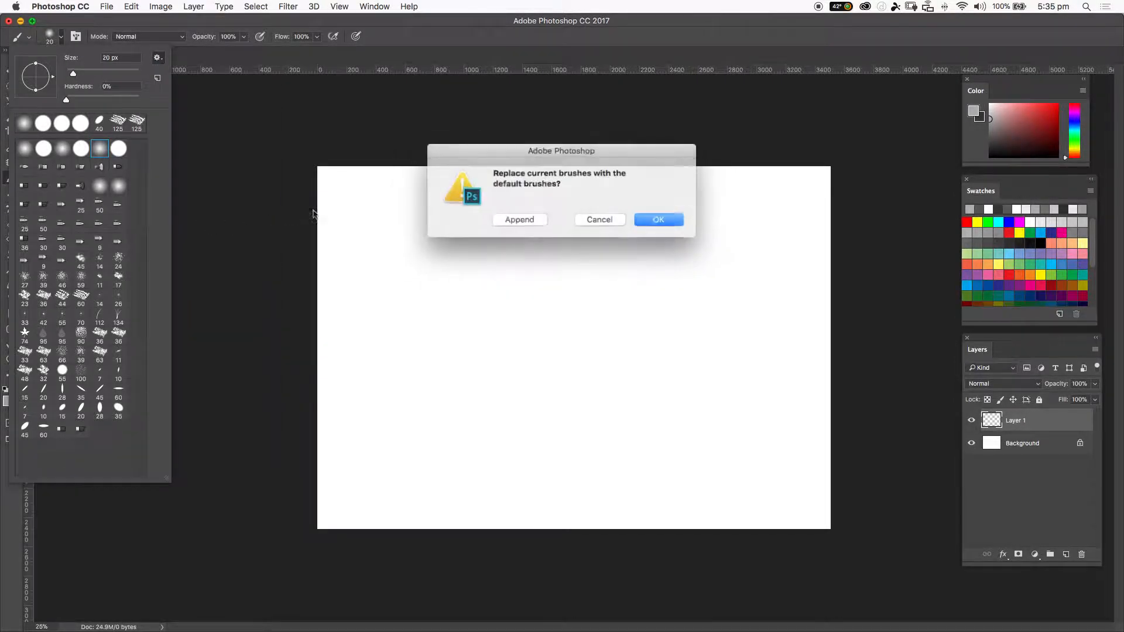
pyautogui.click(646, 220)
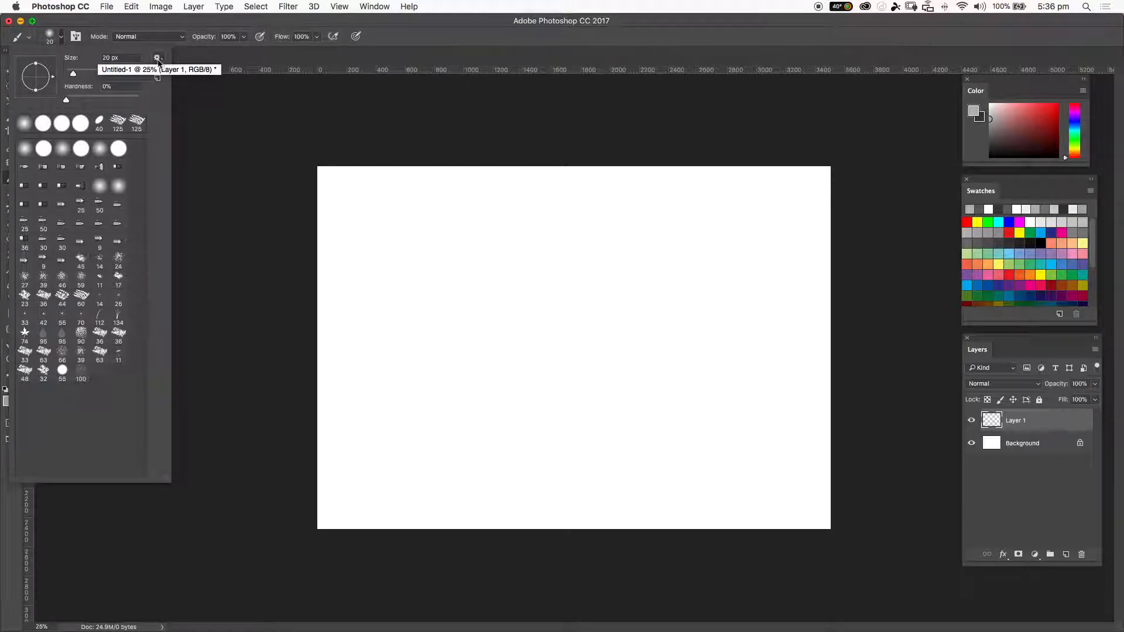
pyautogui.click(186, 27)
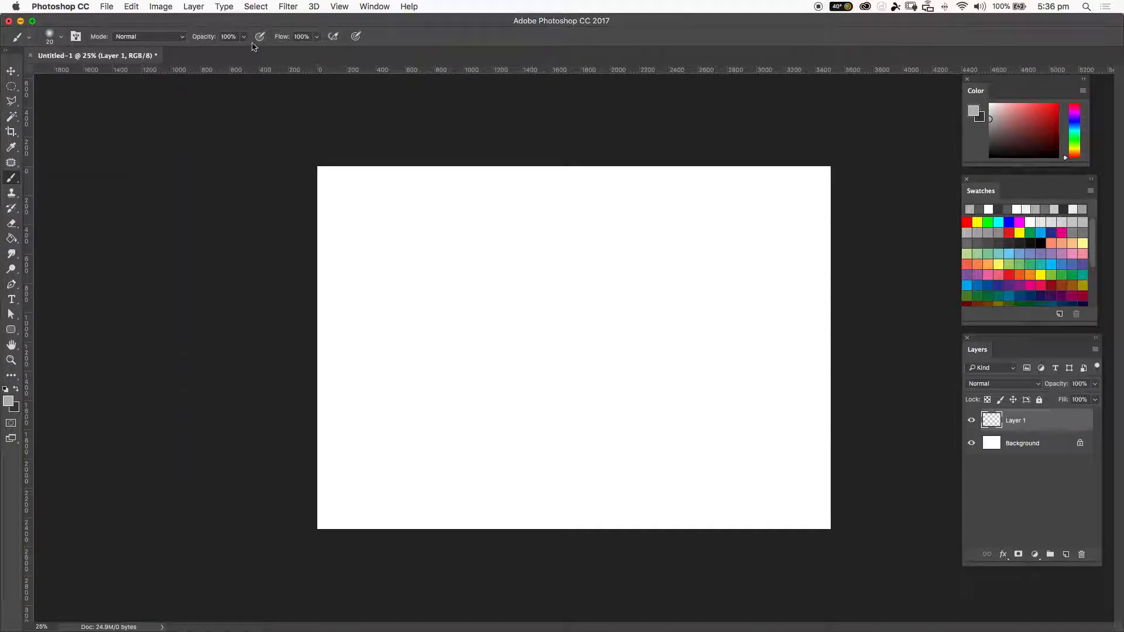
# Set the foreground color to dark gray 2b2b2b.
pyautogui.moveTo(1009, 140)
pyautogui.mouseDown()
pyautogui.moveTo(977, 148)
pyautogui.moveTo(998, 144)
pyautogui.moveTo(989, 155)
pyautogui.moveTo(1001, 143)
pyautogui.moveTo(989, 149)
pyautogui.mouseUp()
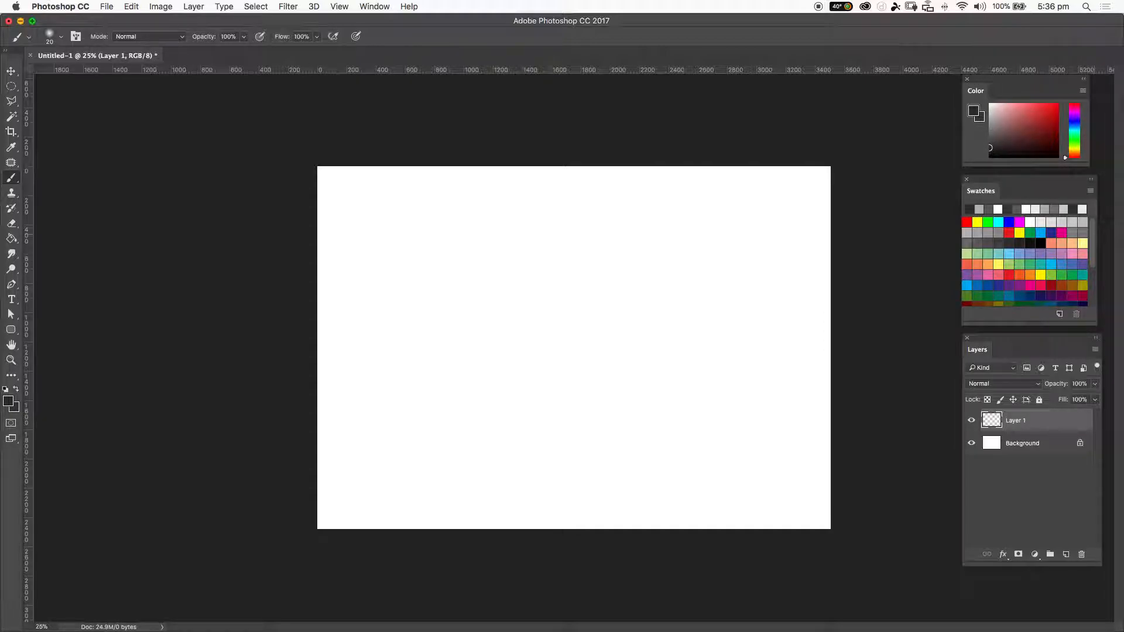
pyautogui.click(1030, 244)
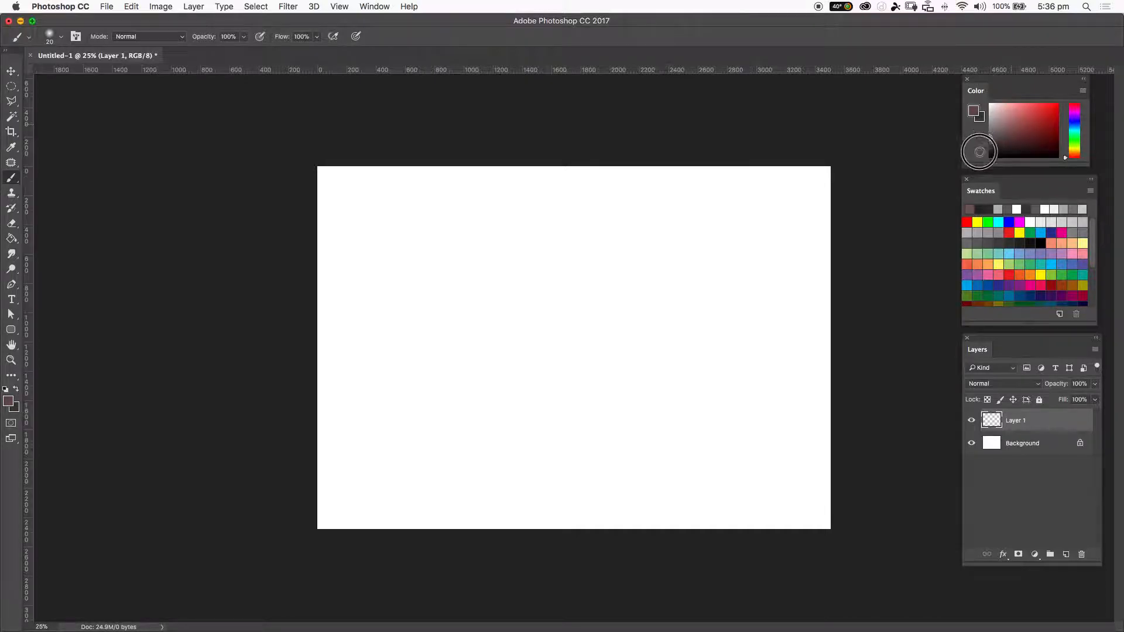
pyautogui.click(7, 401)
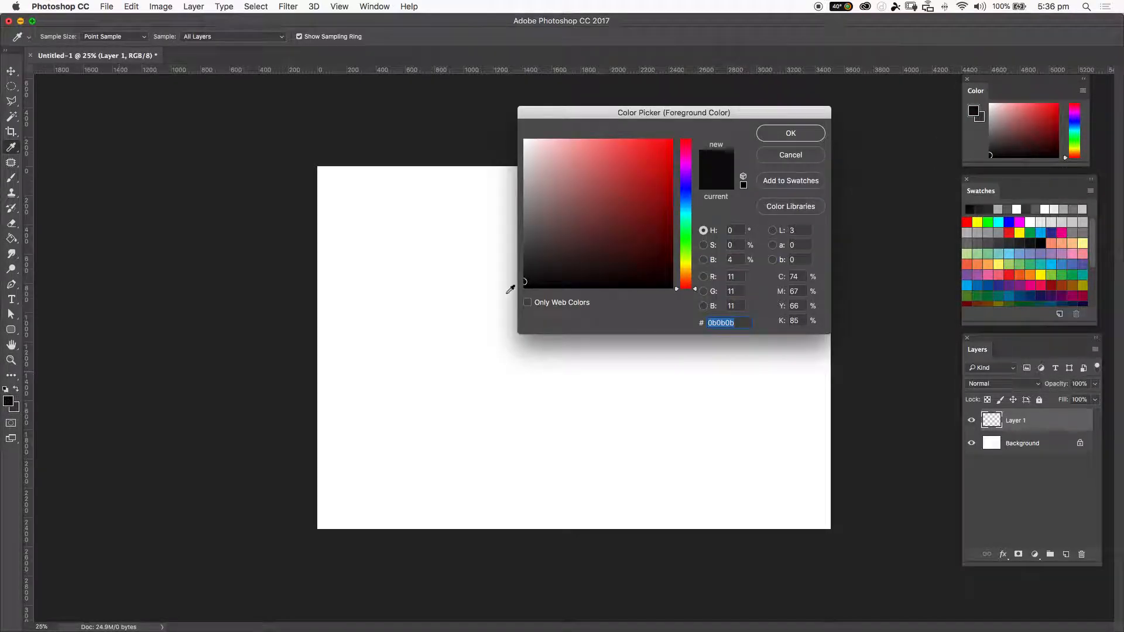
pyautogui.moveTo(533, 270)
pyautogui.mouseDown()
pyautogui.moveTo(509, 275)
pyautogui.moveTo(525, 263)
pyautogui.mouseUp()
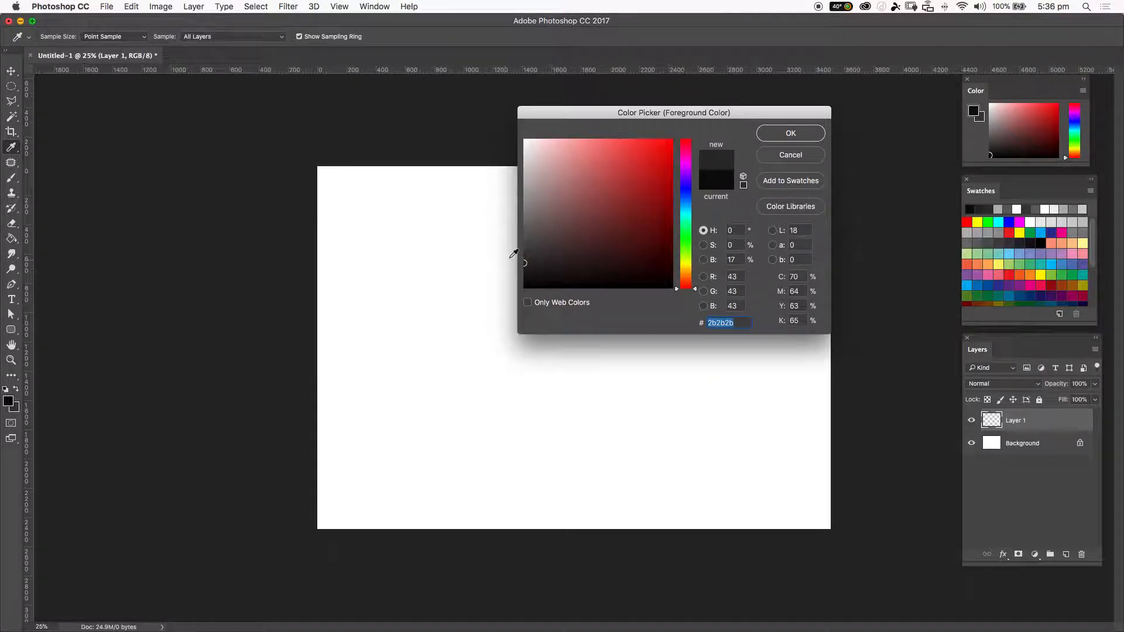
pyautogui.click(774, 135)
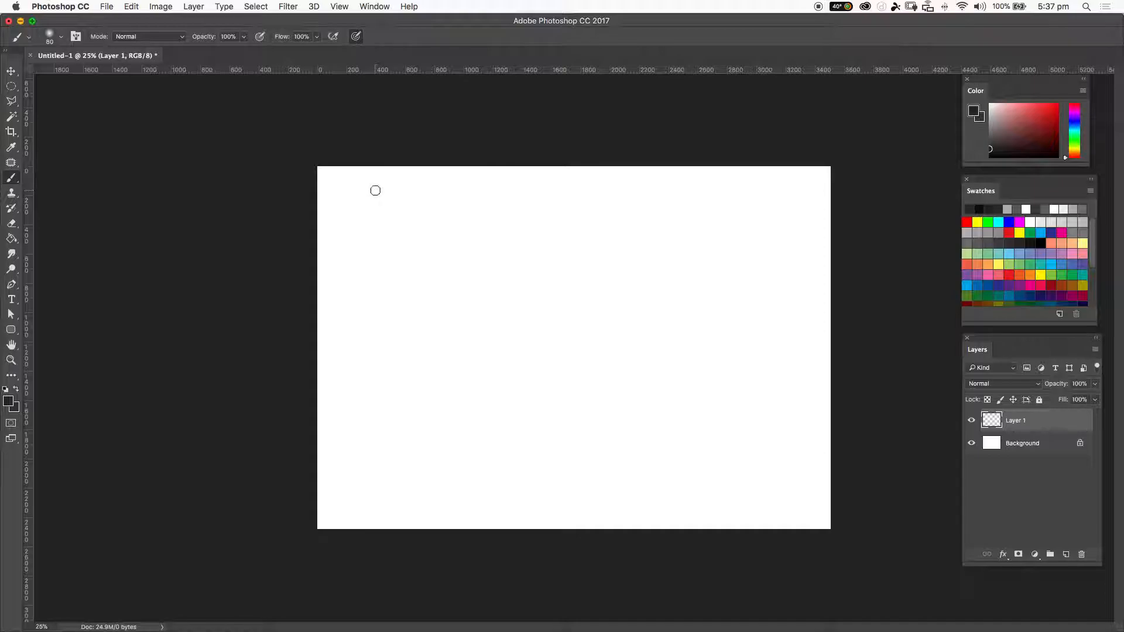
# Paint a test stroke with an enlarged 300 px soft round brush and undo it.
pyautogui.click(48, 36)
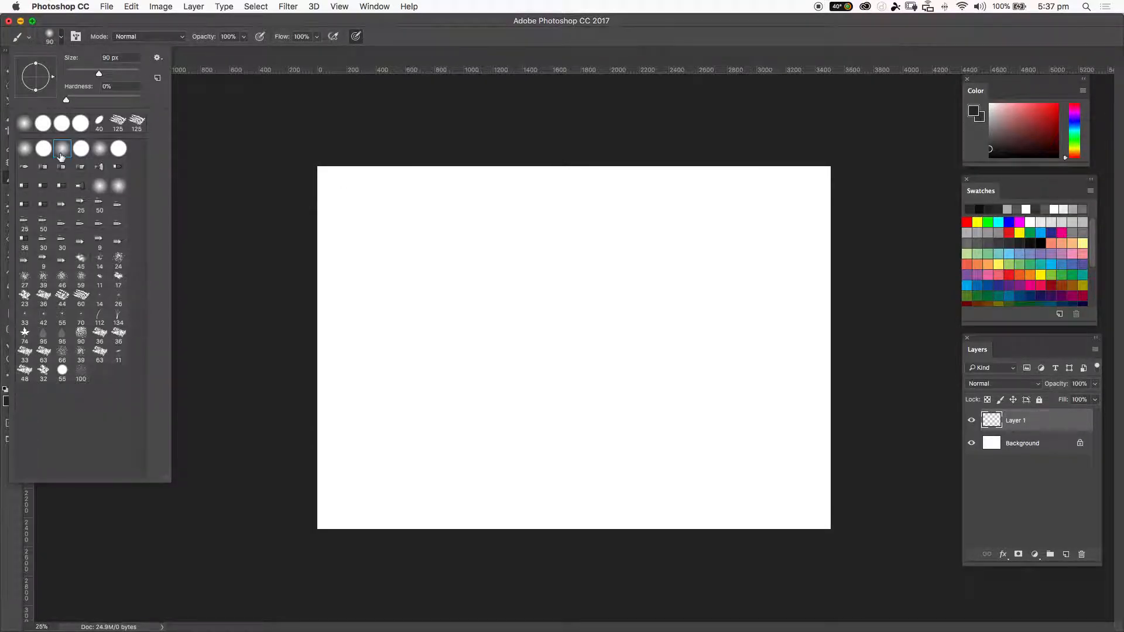
pyautogui.click(529, 230)
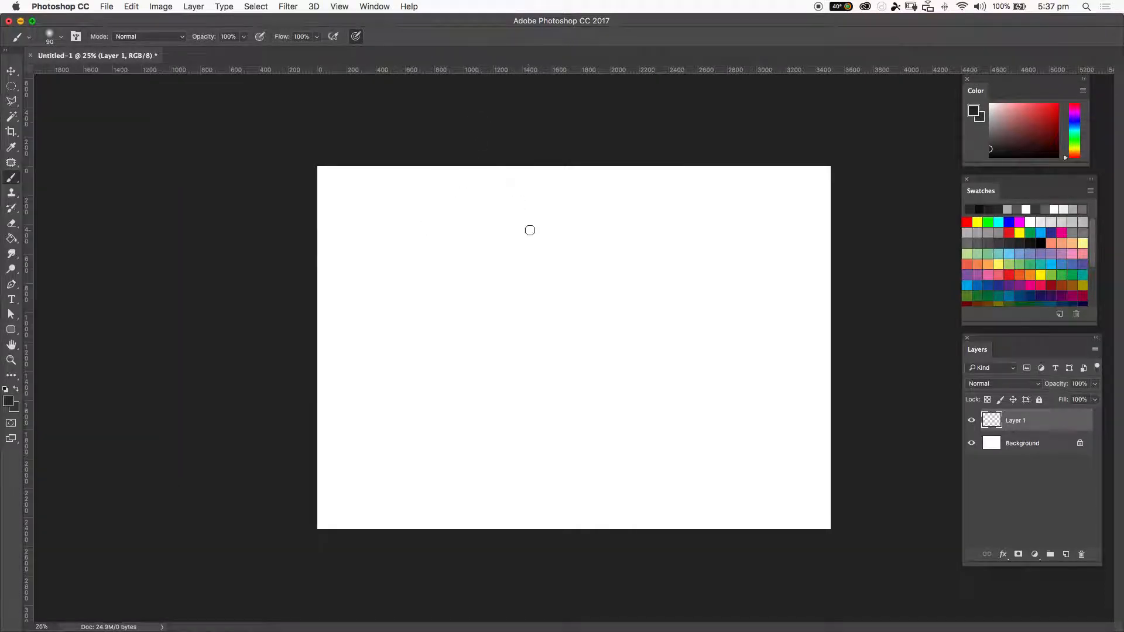
pyautogui.press(']')
pyautogui.press(']')
pyautogui.moveTo(537, 228); pyautogui.dragTo(494, 331)
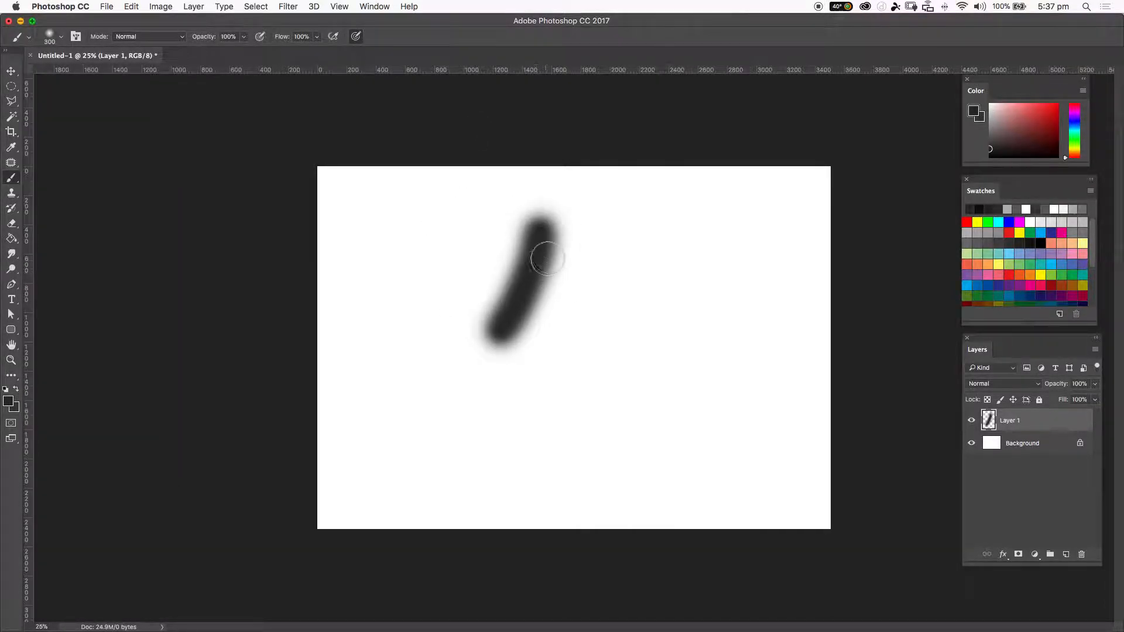
pyautogui.press('super+z')
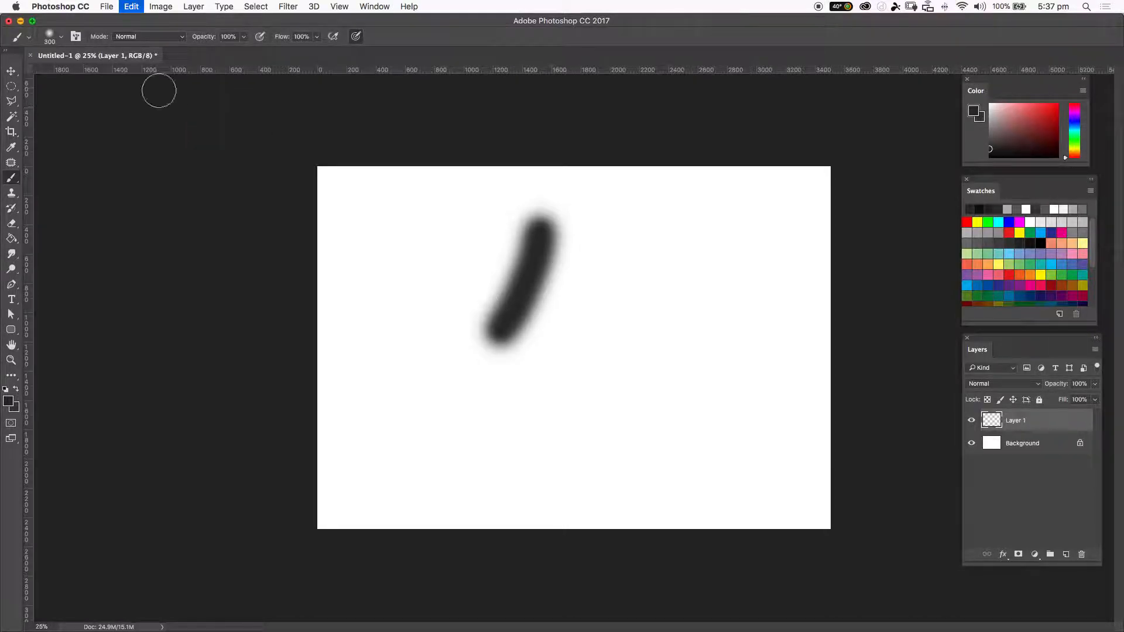
# Switch to a hard round brush, paint a vertical test stroke and undo it.
pyautogui.click(52, 36)
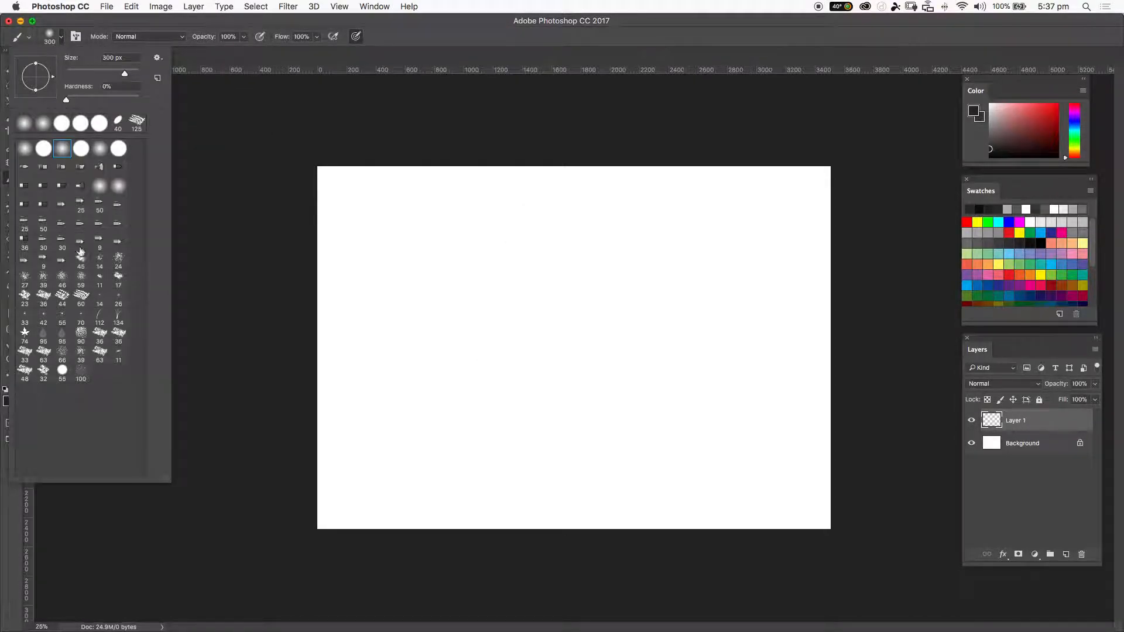
pyautogui.click(81, 149)
pyautogui.moveTo(411, 212); pyautogui.dragTo(394, 406)
pyautogui.press('super+z')
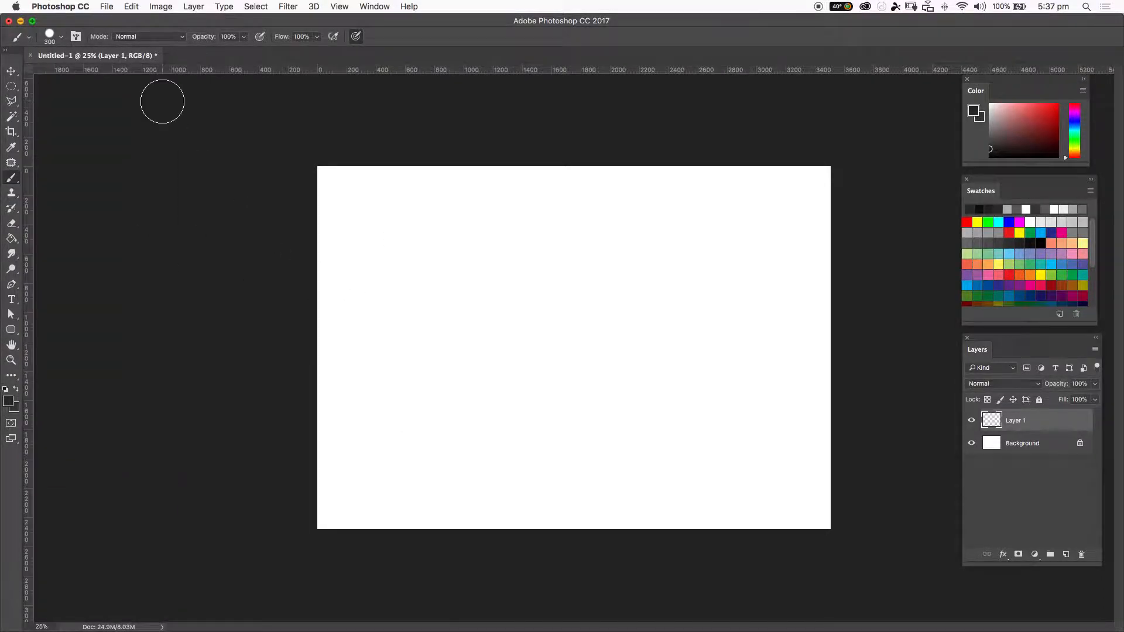
# Select the 44 px textured brush preset, paint diagonal test strokes and undo them.
pyautogui.click(51, 39)
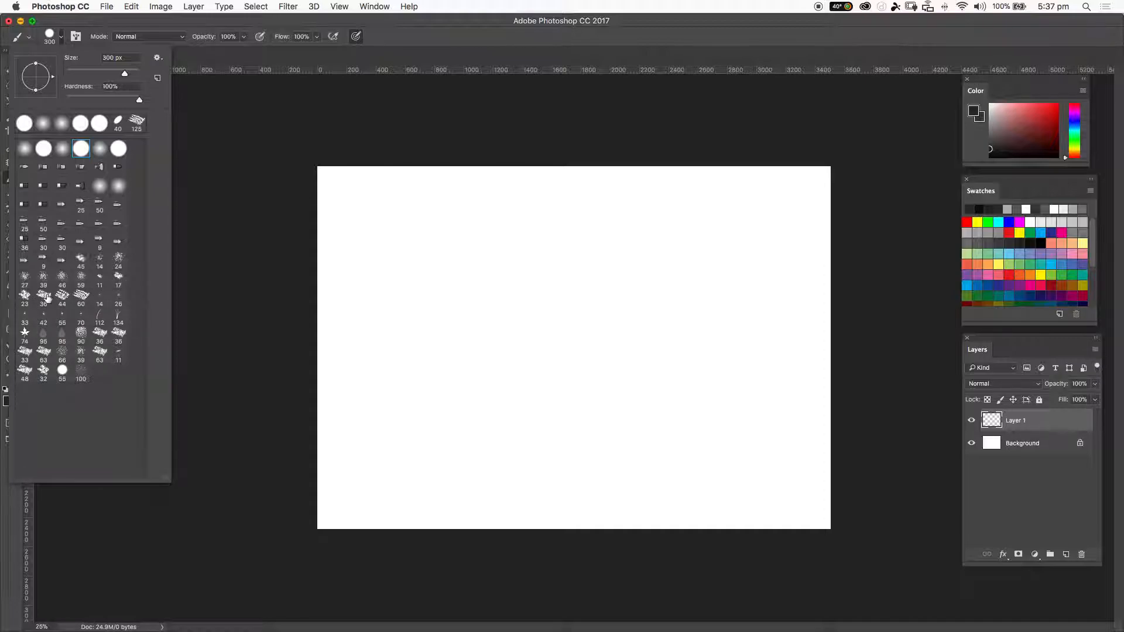
pyautogui.click(59, 300)
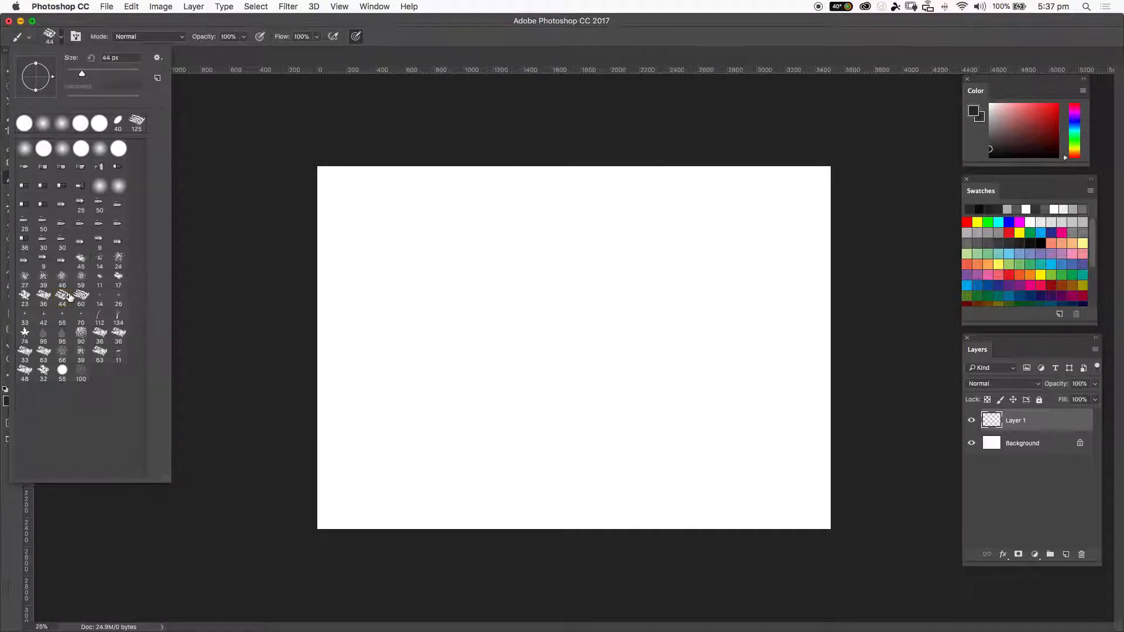
pyautogui.click(436, 188)
pyautogui.moveTo(477, 188); pyautogui.dragTo(411, 272)
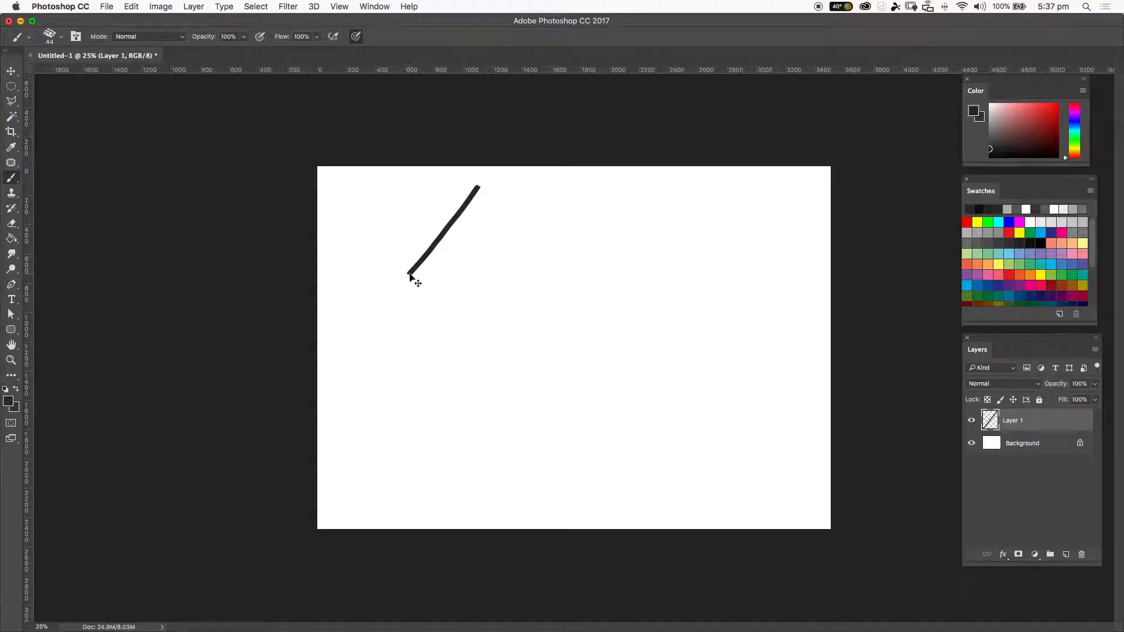
pyautogui.hotkey('ctrl', 'z')
pyautogui.moveTo(491, 186)
pyautogui.mouseDown()
pyautogui.moveTo(447, 271)
pyautogui.moveTo(466, 240)
pyautogui.moveTo(582, 176)
pyautogui.mouseUp()
pyautogui.hotkey('ctrl', 'z')
pyautogui.press('super+z')
# Paint curved test strokes with the textured brush at 125 px and step back through the history to clear them.
pyautogui.moveTo(996, 133); pyautogui.dragTo(979, 143)
pyautogui.moveTo(682, 201); pyautogui.dragTo(530, 333)
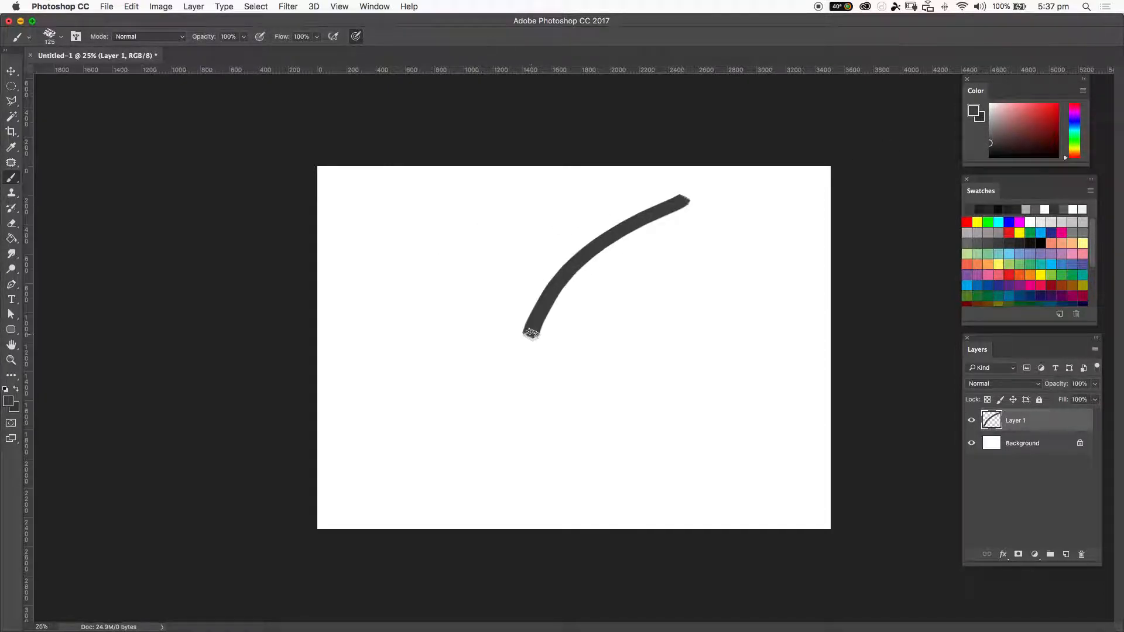
pyautogui.moveTo(562, 290)
pyautogui.mouseDown()
pyautogui.moveTo(638, 264)
pyautogui.moveTo(582, 304)
pyautogui.mouseUp()
pyautogui.press('super+z')
pyautogui.press('shift+super+z')
pyautogui.press('alt+super+z')
pyautogui.press('alt+super+z')
pyautogui.press('alt+super+z')
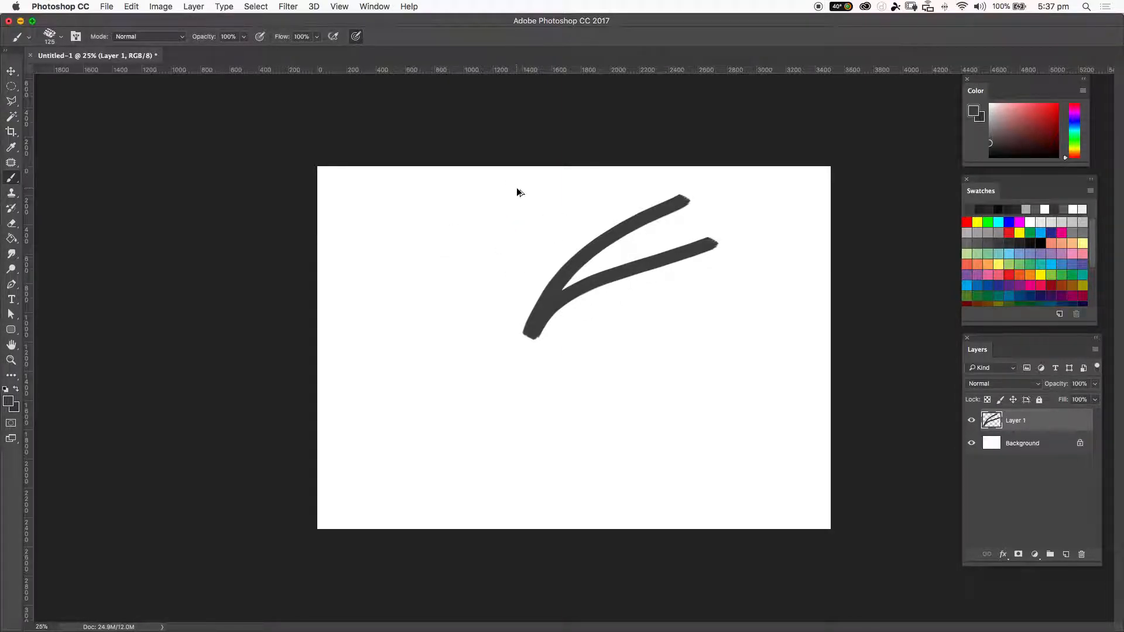
# Enable pressure for opacity, paint a test stroke and undo it.
pyautogui.click(261, 37)
pyautogui.moveTo(494, 272)
pyautogui.mouseDown()
pyautogui.moveTo(577, 221)
pyautogui.moveTo(561, 228)
pyautogui.mouseUp()
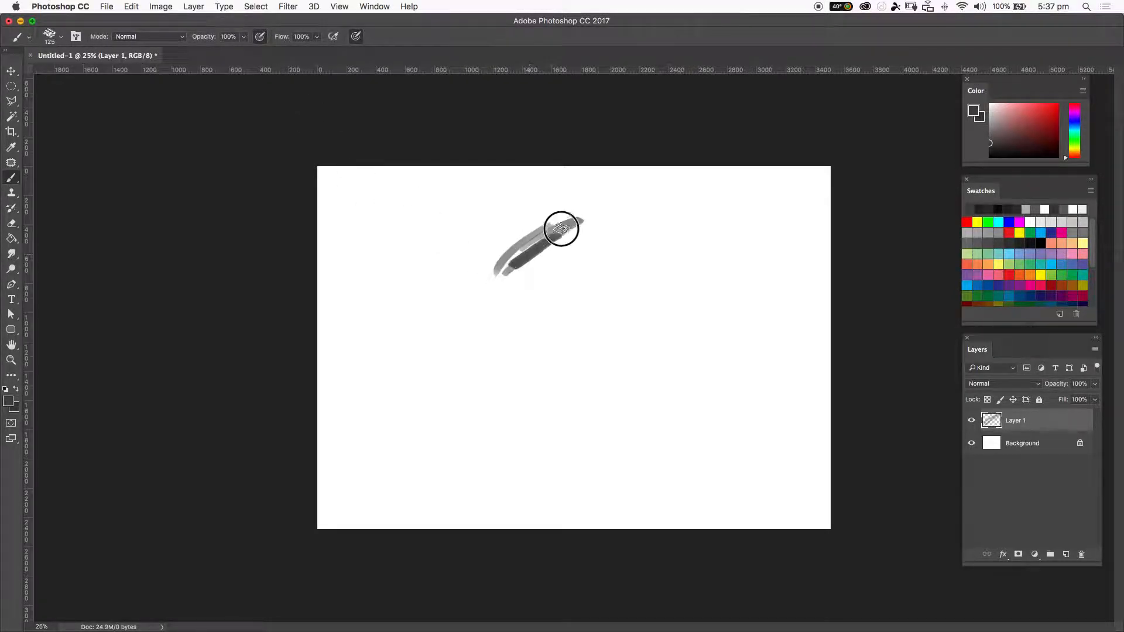
pyautogui.press('alt+super+z')
pyautogui.press('alt+super+z')
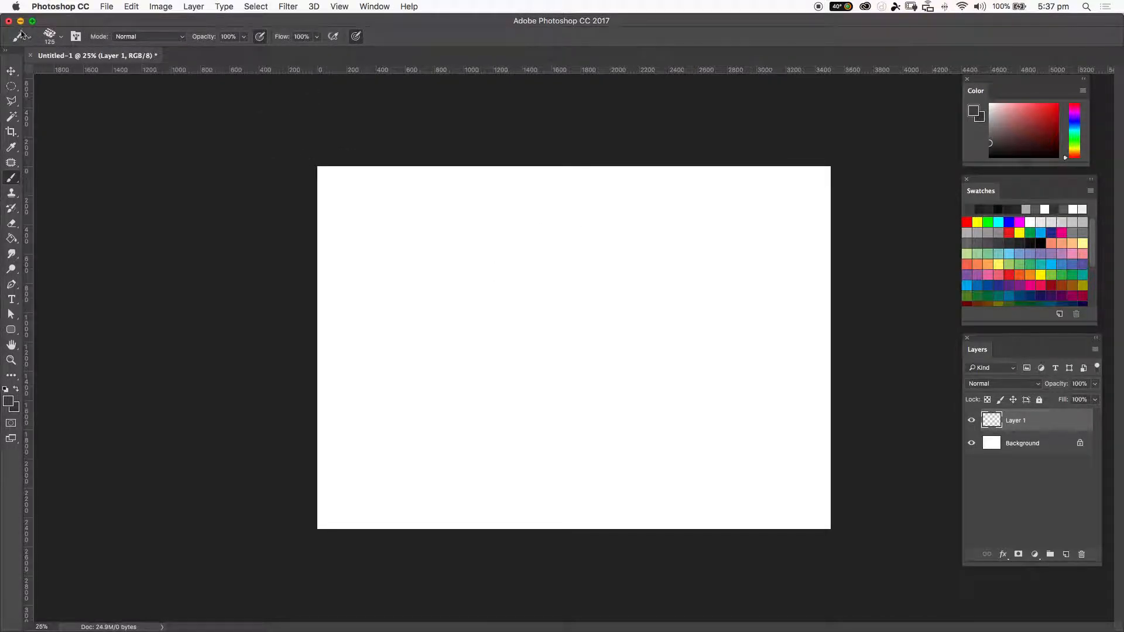
# Enlarge the textured brush to 175 px and paint a dark silhouette shape in the canvas's upper left.
pyautogui.click(51, 42)
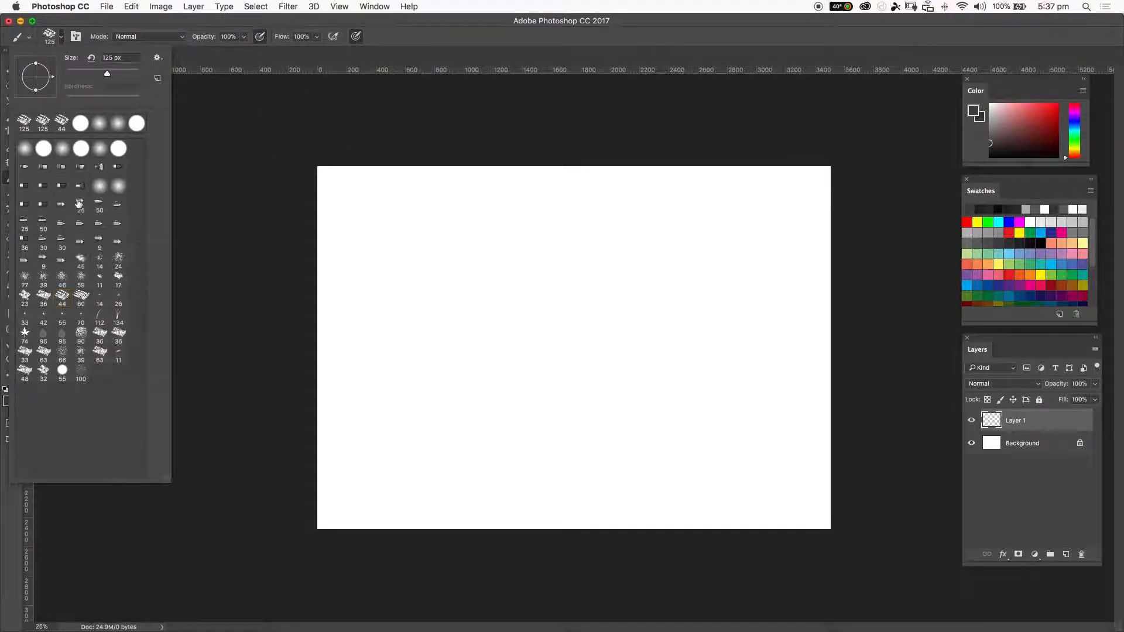
pyautogui.click(454, 38)
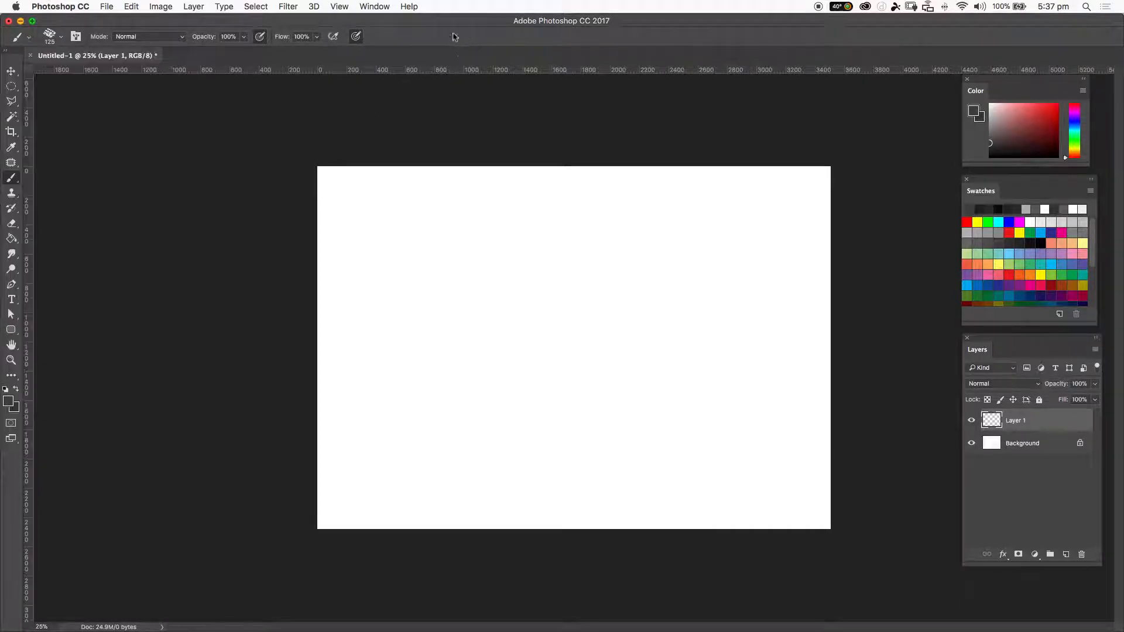
pyautogui.press(']')
pyautogui.press(']')
pyautogui.moveTo(435, 256)
pyautogui.mouseDown()
pyautogui.moveTo(459, 229)
pyautogui.moveTo(447, 238)
pyautogui.moveTo(449, 229)
pyautogui.moveTo(445, 239)
pyautogui.moveTo(464, 228)
pyautogui.moveTo(544, 239)
pyautogui.moveTo(576, 228)
pyautogui.moveTo(515, 248)
pyautogui.moveTo(486, 242)
pyautogui.moveTo(527, 252)
pyautogui.moveTo(486, 246)
pyautogui.moveTo(497, 243)
pyautogui.moveTo(450, 252)
pyautogui.moveTo(420, 231)
pyautogui.moveTo(373, 257)
pyautogui.moveTo(423, 236)
pyautogui.moveTo(418, 254)
pyautogui.moveTo(455, 288)
pyautogui.moveTo(466, 264)
pyautogui.moveTo(417, 246)
pyautogui.moveTo(449, 242)
pyautogui.moveTo(442, 273)
pyautogui.moveTo(483, 246)
pyautogui.moveTo(460, 261)
pyautogui.moveTo(456, 290)
pyautogui.moveTo(493, 286)
pyautogui.moveTo(483, 300)
pyautogui.moveTo(459, 260)
pyautogui.moveTo(492, 236)
pyautogui.moveTo(411, 249)
pyautogui.moveTo(487, 227)
pyautogui.moveTo(447, 265)
pyautogui.moveTo(465, 244)
pyautogui.moveTo(519, 239)
pyautogui.moveTo(510, 242)
pyautogui.moveTo(539, 245)
pyautogui.moveTo(514, 244)
pyautogui.moveTo(540, 257)
pyautogui.moveTo(579, 224)
pyautogui.moveTo(523, 243)
pyautogui.moveTo(587, 214)
pyautogui.mouseUp()
pyautogui.moveTo(378, 262)
pyautogui.mouseDown()
pyautogui.moveTo(404, 253)
pyautogui.moveTo(366, 269)
pyautogui.moveTo(391, 256)
pyautogui.moveTo(386, 280)
pyautogui.moveTo(426, 270)
pyautogui.moveTo(412, 264)
pyautogui.moveTo(435, 251)
pyautogui.moveTo(387, 257)
pyautogui.moveTo(419, 226)
pyautogui.moveTo(384, 244)
pyautogui.moveTo(454, 234)
pyautogui.moveTo(415, 237)
pyautogui.moveTo(436, 237)
pyautogui.moveTo(390, 260)
pyautogui.moveTo(436, 260)
pyautogui.moveTo(476, 244)
pyautogui.moveTo(454, 260)
pyautogui.moveTo(527, 249)
pyautogui.mouseUp()
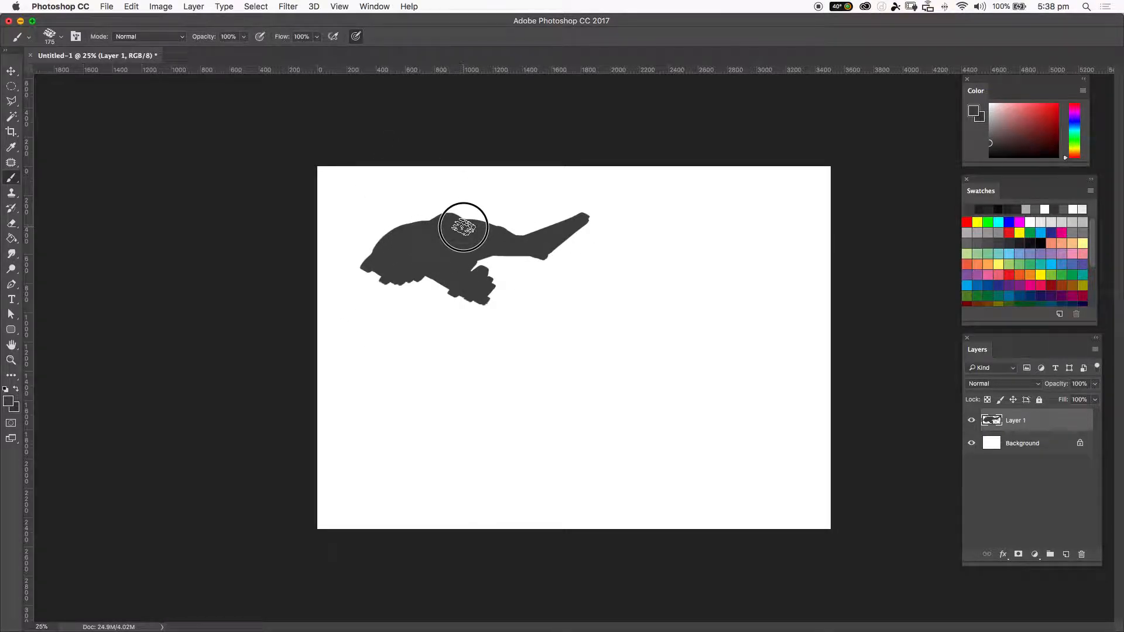
# Shrink the textured brush to 80 px and touch up the silhouette's top and left edge.
pyautogui.click(440, 213)
pyautogui.press('[')
pyautogui.press('[')
pyautogui.press('[')
pyautogui.press('[')
pyautogui.moveTo(351, 251)
pyautogui.mouseDown()
pyautogui.moveTo(362, 256)
pyautogui.moveTo(386, 243)
pyautogui.moveTo(360, 259)
pyautogui.moveTo(402, 233)
pyautogui.moveTo(345, 261)
pyautogui.mouseUp()
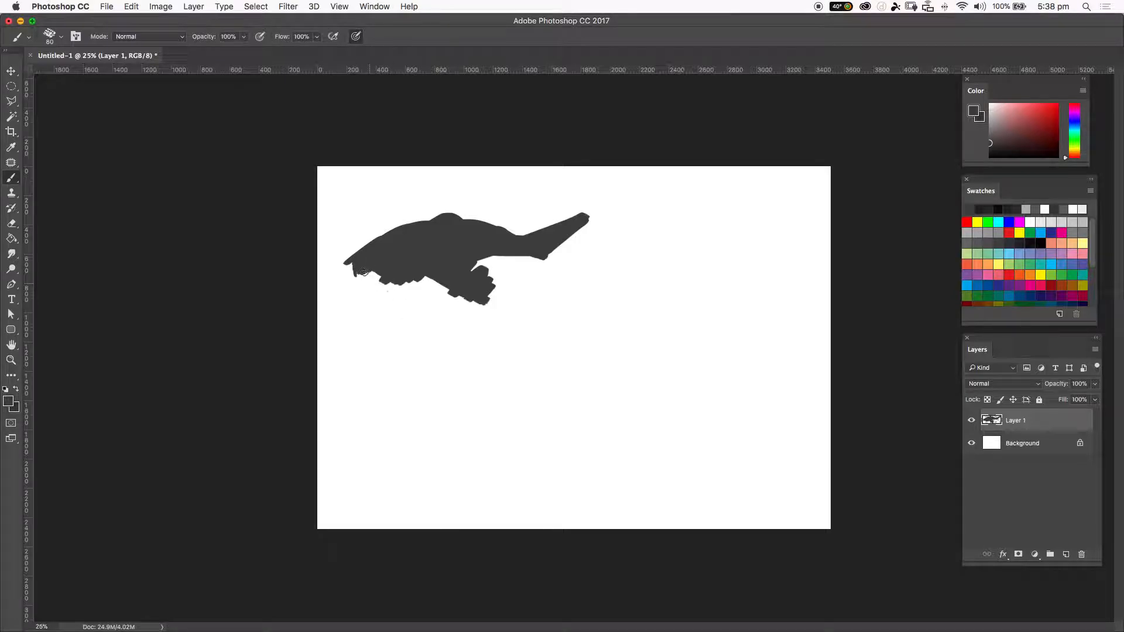
# Switch to a 70 px hard round brush and paint thin strokes beneath the silhouette.
pyautogui.rightClick(474, 272)
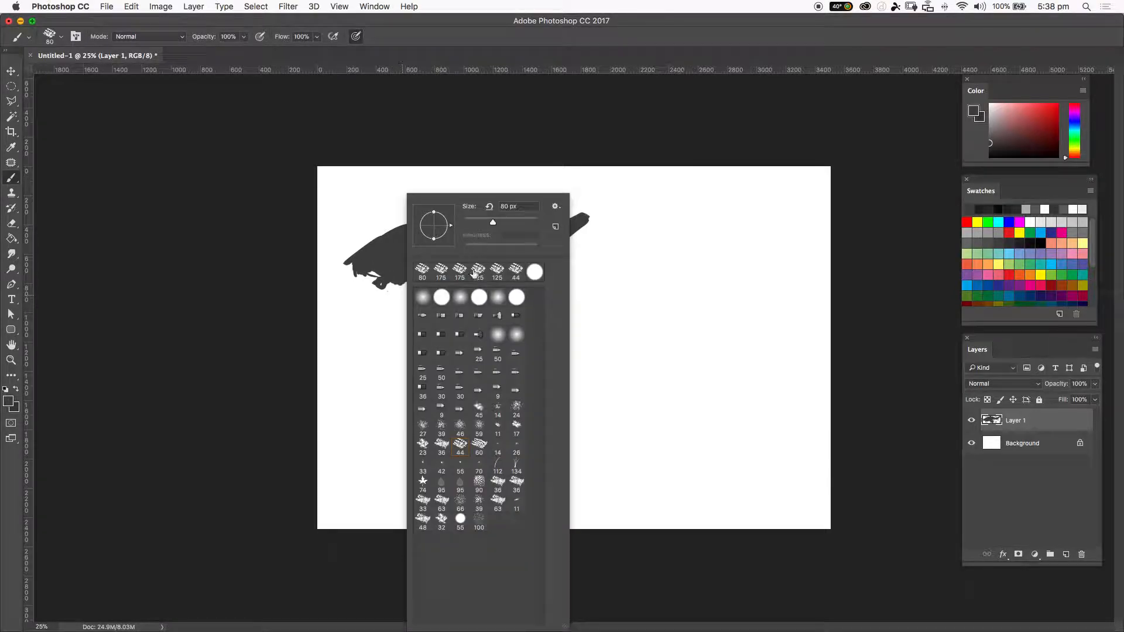
pyautogui.click(442, 300)
pyautogui.moveTo(385, 270)
pyautogui.mouseDown()
pyautogui.moveTo(361, 268)
pyautogui.moveTo(396, 285)
pyautogui.moveTo(389, 279)
pyautogui.moveTo(496, 266)
pyautogui.mouseUp()
pyautogui.click(550, 268)
pyautogui.keyDown('shift'); pyautogui.click(556, 269); pyautogui.keyUp('shift')
pyautogui.click(466, 268)
pyautogui.keyDown('shift'); pyautogui.click(560, 273); pyautogui.keyUp('shift')
pyautogui.click(465, 283)
pyautogui.keyDown('shift'); pyautogui.click(565, 272); pyautogui.keyUp('shift')
pyautogui.moveTo(565, 272)
pyautogui.mouseDown()
pyautogui.moveTo(546, 251)
pyautogui.moveTo(530, 261)
pyautogui.moveTo(584, 276)
pyautogui.moveTo(551, 258)
pyautogui.moveTo(547, 276)
pyautogui.moveTo(532, 261)
pyautogui.mouseUp()
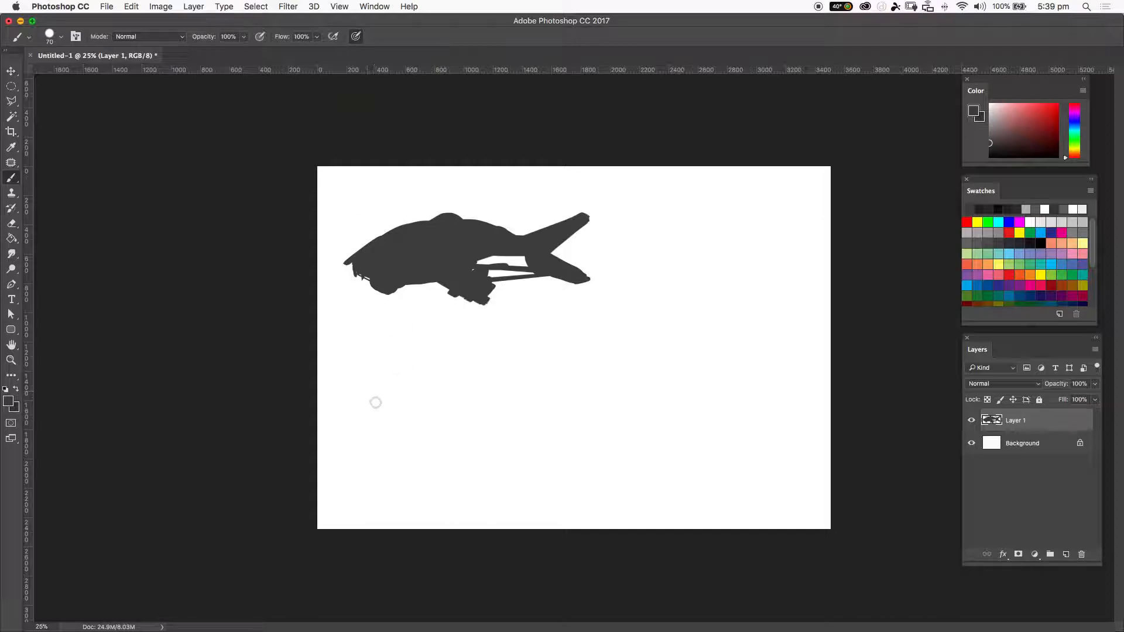
# Draw a series of connected straight lines across the lower and right canvas.
pyautogui.click(376, 383)
pyautogui.keyDown('shift'); pyautogui.click(646, 379); pyautogui.keyUp('shift')
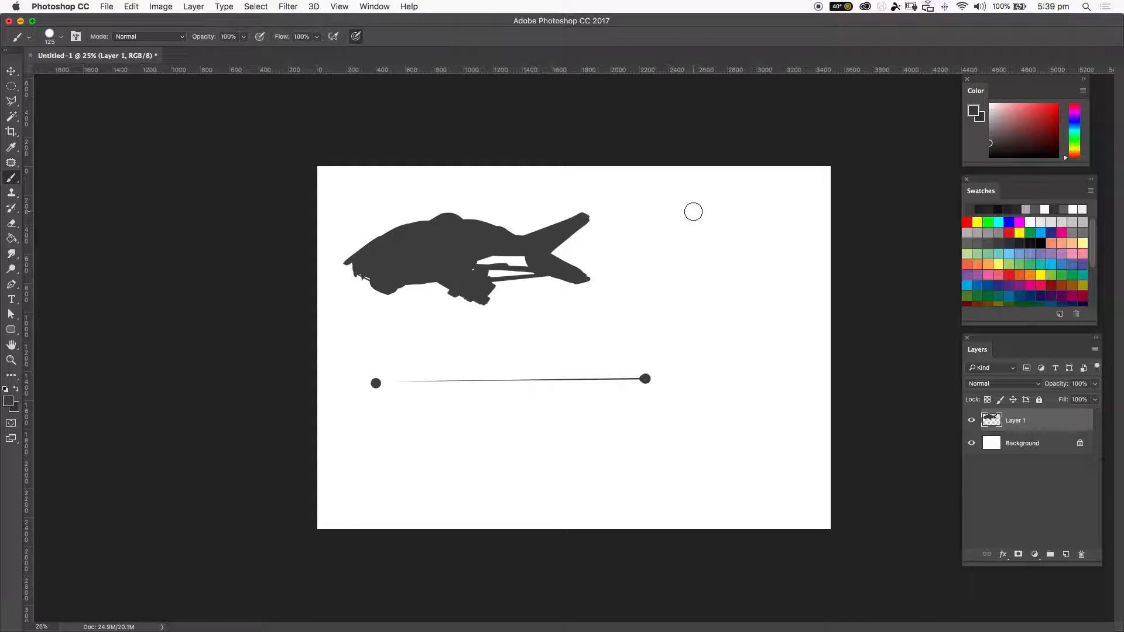
pyautogui.keyDown('shift'); pyautogui.click(699, 212); pyautogui.keyUp('shift')
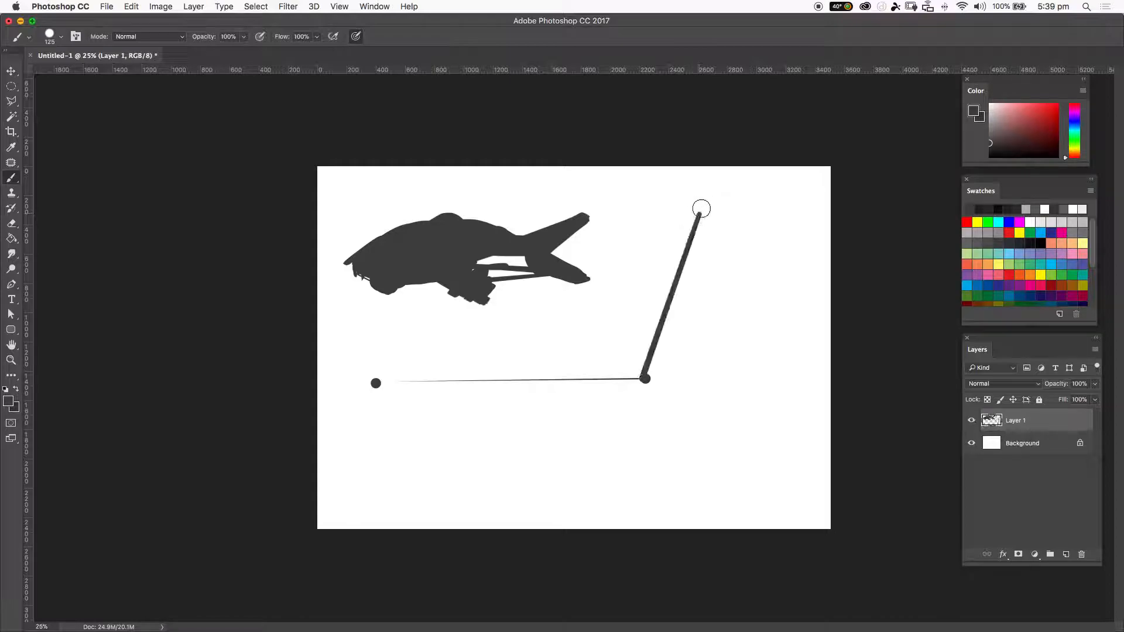
pyautogui.keyDown('shift'); pyautogui.click(728, 445); pyautogui.keyUp('shift')
pyautogui.keyDown('shift'); pyautogui.click(524, 497); pyautogui.keyUp('shift')
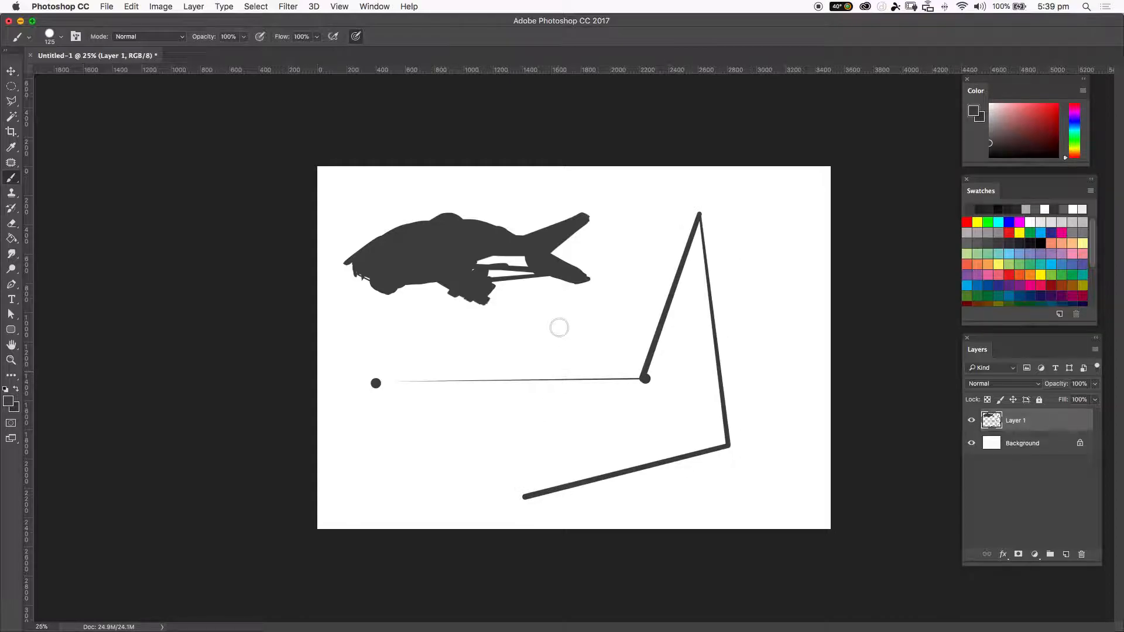
pyautogui.keyDown('shift'); pyautogui.click(562, 330); pyautogui.keyUp('shift')
pyautogui.keyDown('shift'); pyautogui.click(795, 362); pyautogui.keyUp('shift')
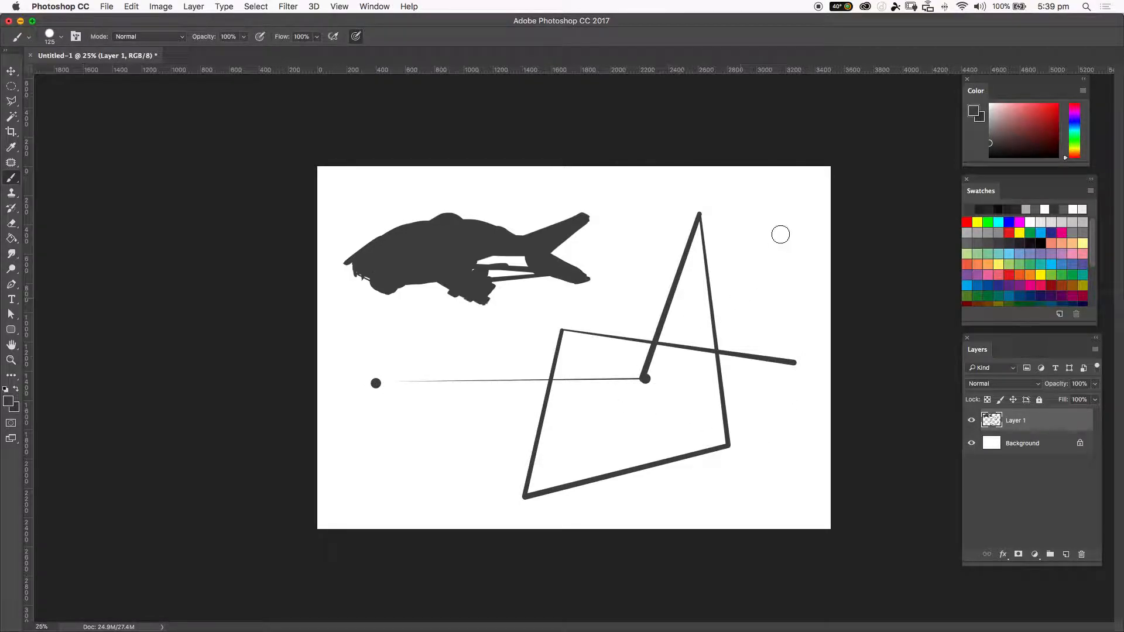
pyautogui.keyDown('shift'); pyautogui.click(791, 219); pyautogui.keyUp('shift')
pyautogui.keyDown('shift'); pyautogui.click(736, 309); pyautogui.keyUp('shift')
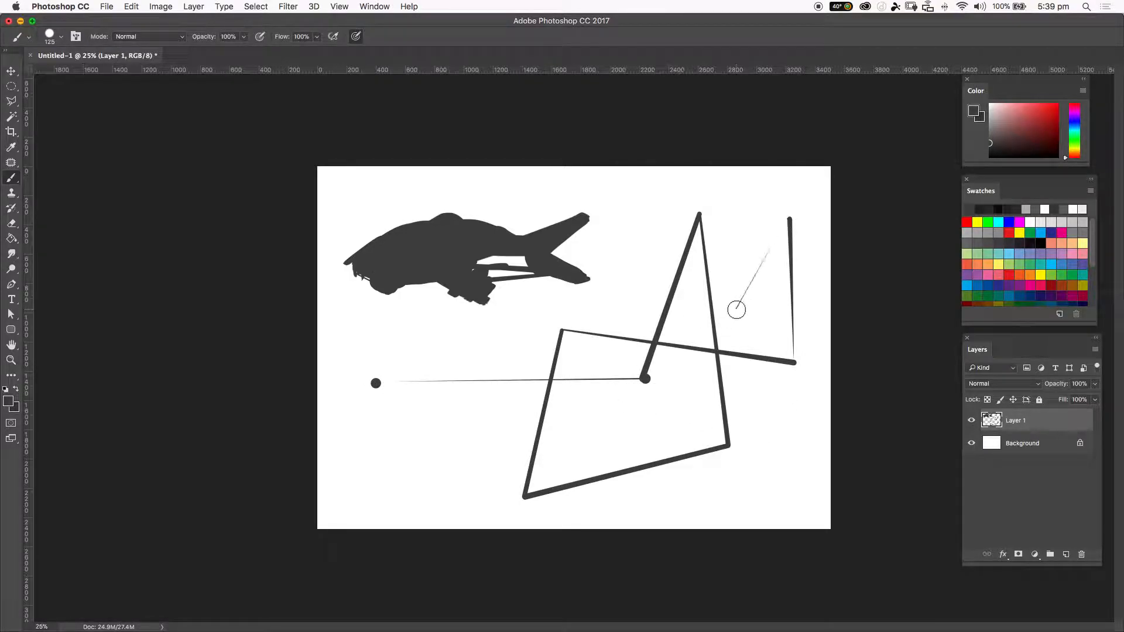
pyautogui.keyDown('shift'); pyautogui.click(764, 311); pyautogui.keyUp('shift')
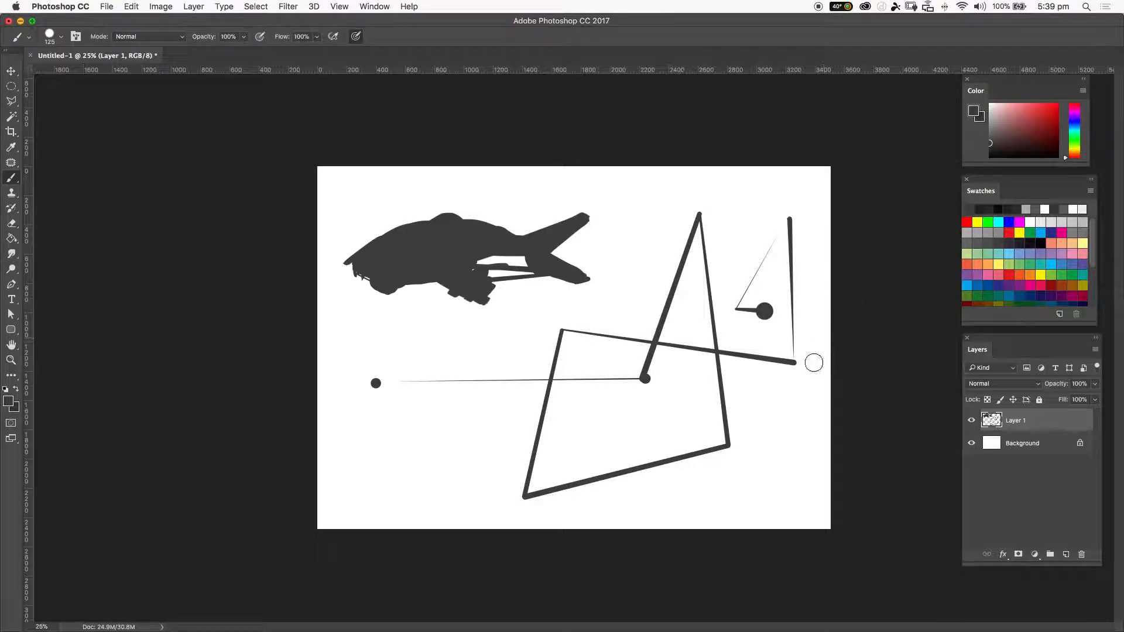
pyautogui.keyDown('shift'); pyautogui.click(767, 424); pyautogui.keyUp('shift')
# Step back through the history to remove all the straight lines.
pyautogui.press('super+alt+z')
pyautogui.press('super+alt+z')
pyautogui.press('super+alt+z')
pyautogui.press('super+alt+z')
pyautogui.press('super+alt+z')
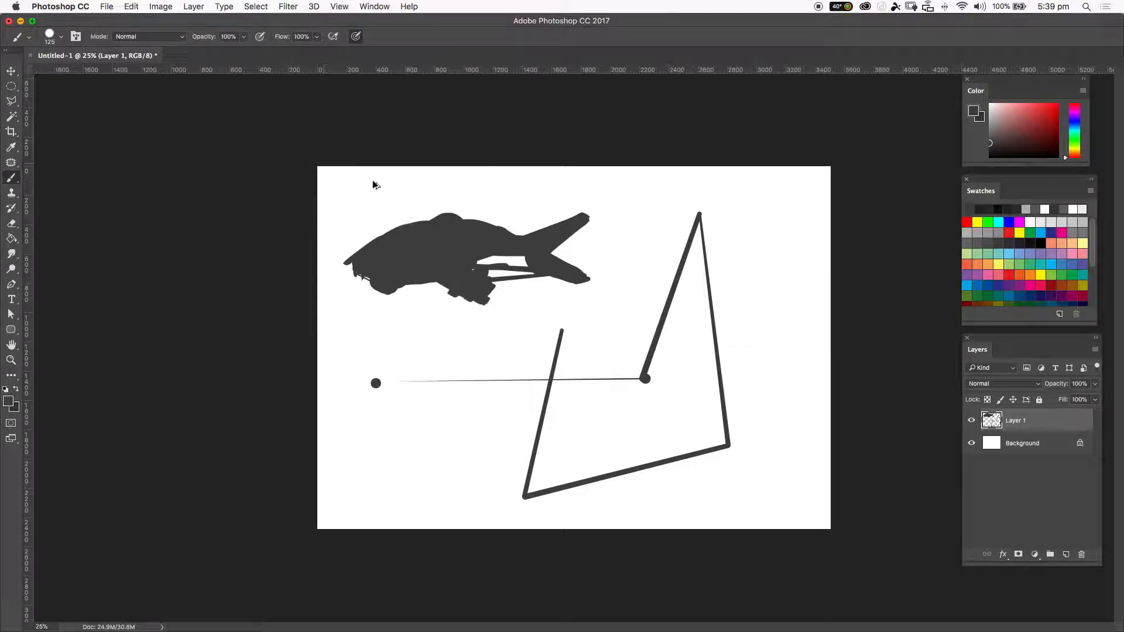
pyautogui.press('super+alt+z')
pyautogui.press('super+alt+z')
pyautogui.press('super+alt+z')
pyautogui.press('super+alt+z')
pyautogui.press('super+alt+z')
pyautogui.press('super+alt+z')
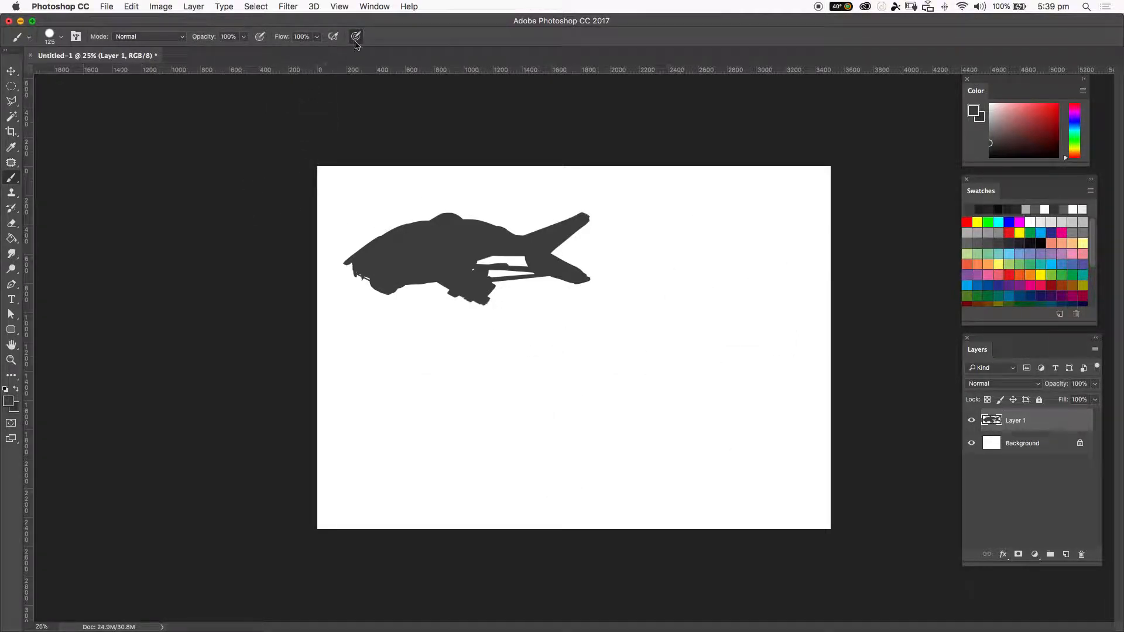
# Draw thick connected straight lines with the 125 px hard round brush across the lower canvas.
pyautogui.click(419, 401)
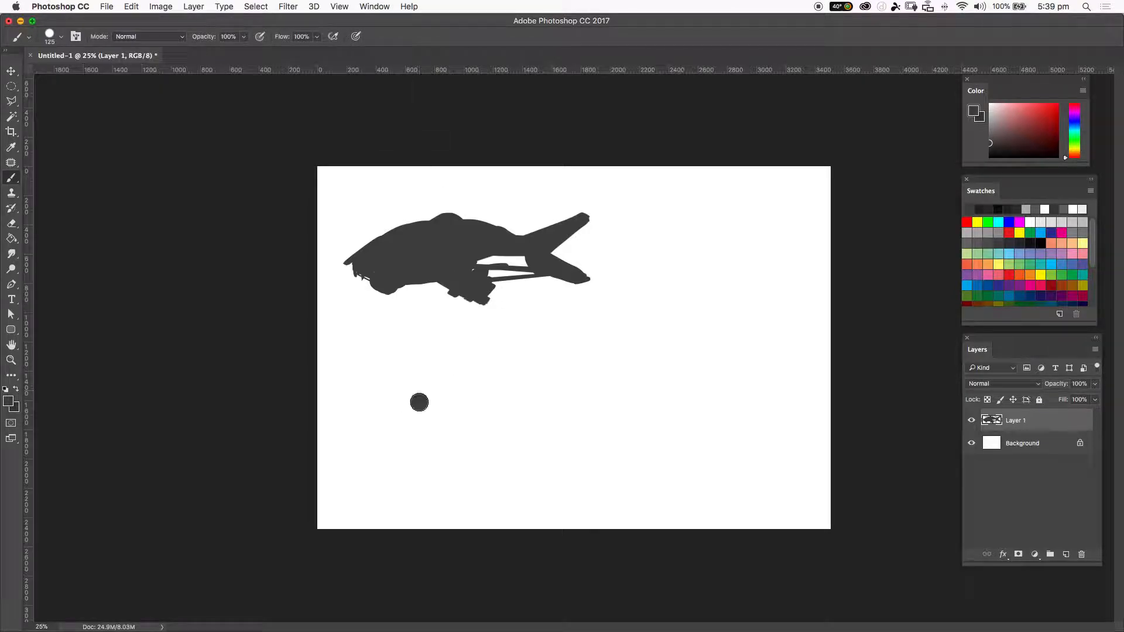
pyautogui.keyDown('shift'); pyautogui.click(688, 383); pyautogui.keyUp('shift')
pyautogui.keyDown('shift'); pyautogui.click(706, 265); pyautogui.keyUp('shift')
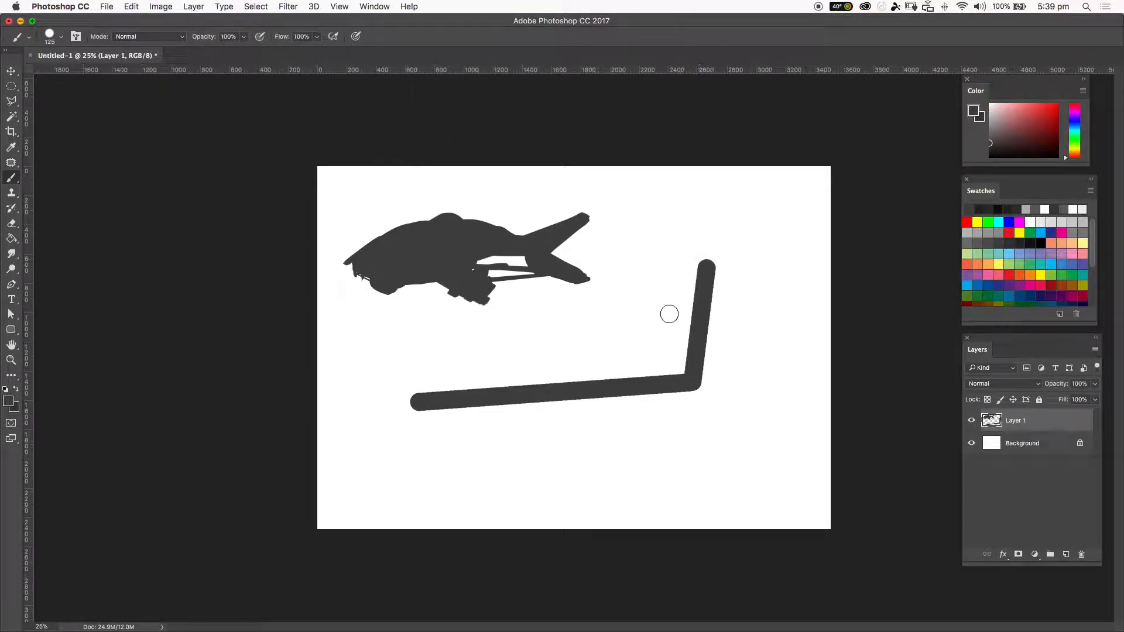
pyautogui.keyDown('shift'); pyautogui.click(544, 470); pyautogui.keyUp('shift')
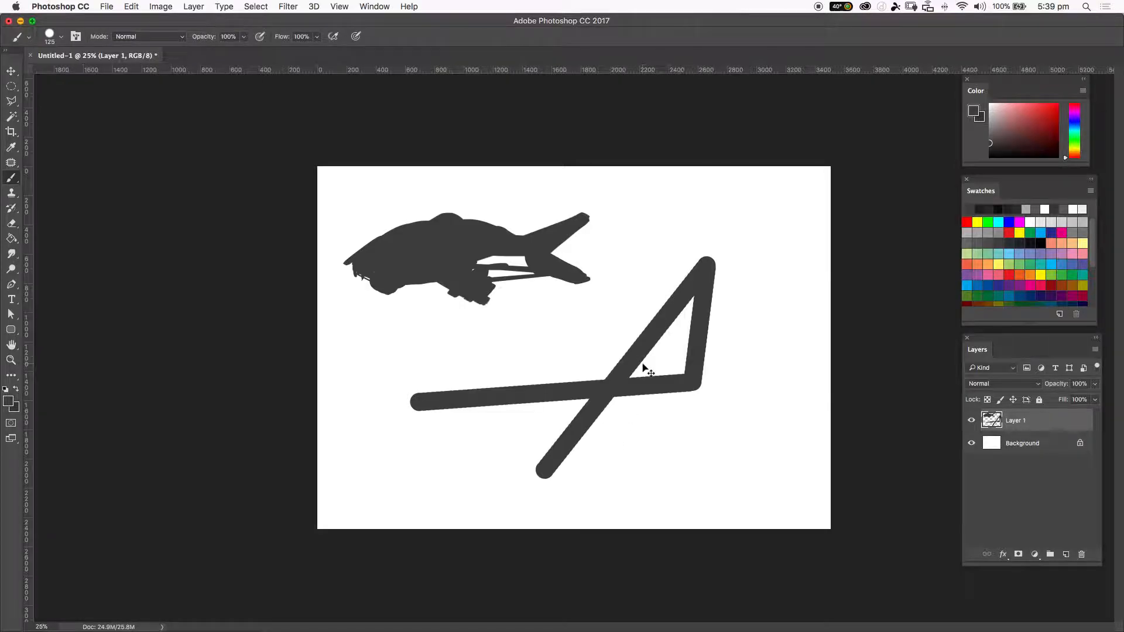
# Zoom in closely to examine the edges of the thick brush strokes, then zoom back out.
pyautogui.press('super+plus')
pyautogui.press('super+plus')
pyautogui.press('super+plus')
pyautogui.press('super+plus')
pyautogui.press('super+plus')
pyautogui.press('super+plus')
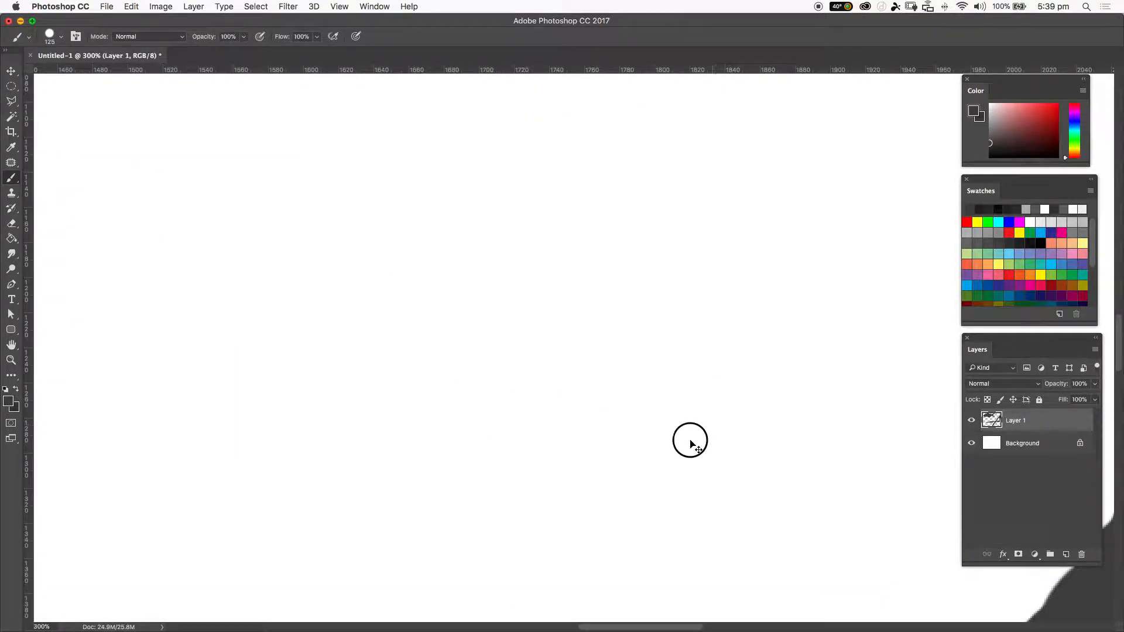
pyautogui.scroll(-10, 690, 445)
pyautogui.hscroll(8, 691, 445)
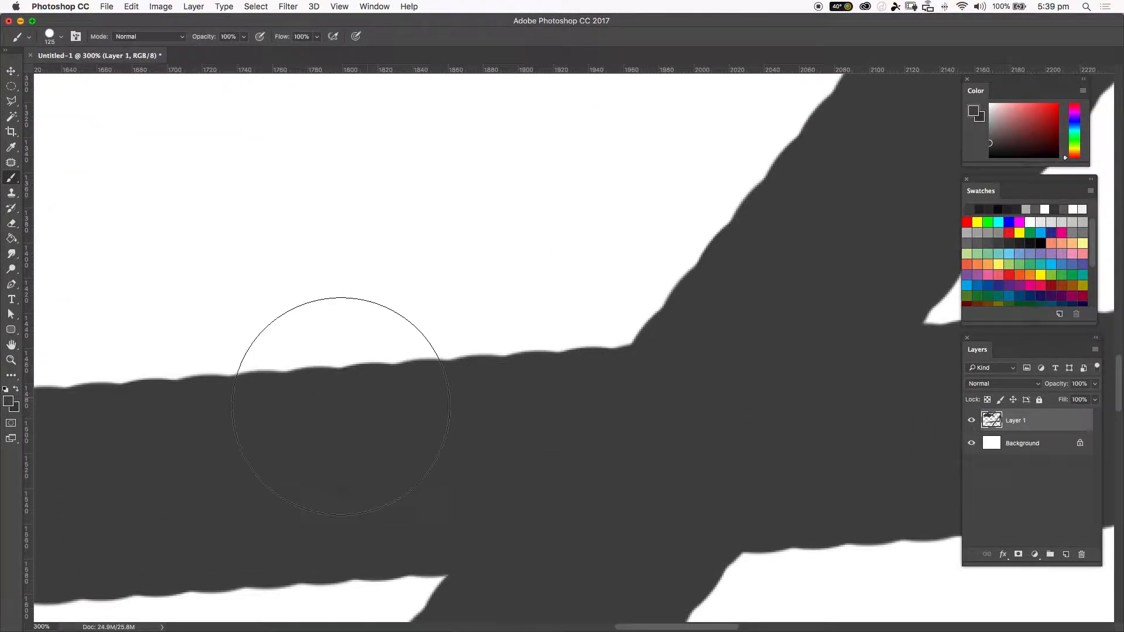
pyautogui.press('super+minus')
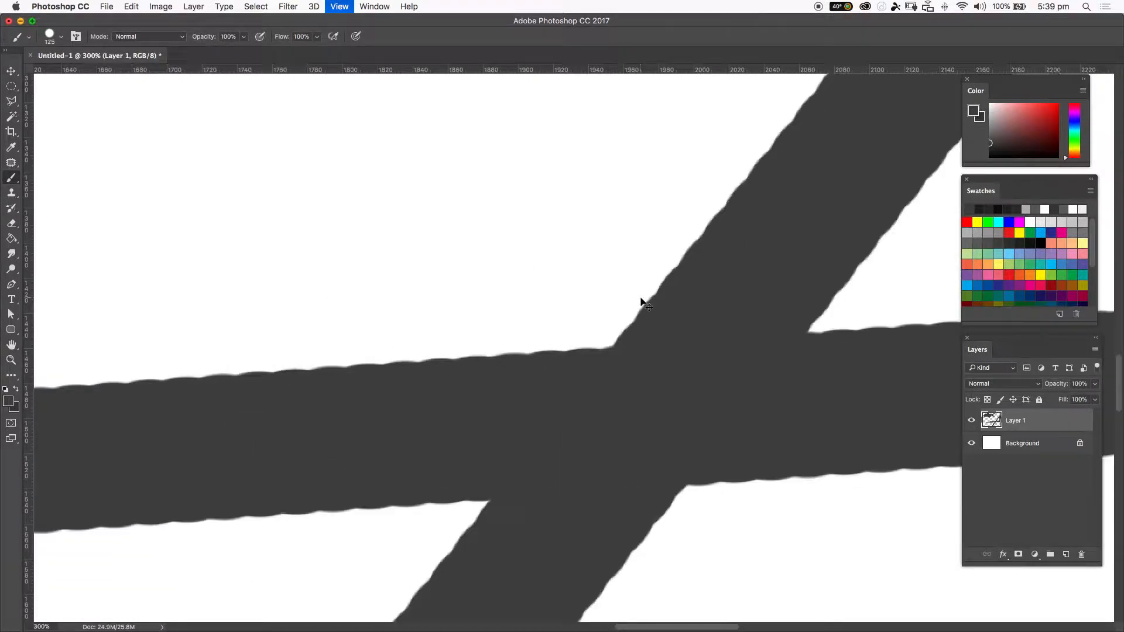
pyautogui.press('super+minus')
pyautogui.press('super+minus')
pyautogui.press('super+minus')
pyautogui.press('super+minus')
pyautogui.press('super+minus')
pyautogui.press('super+minus')
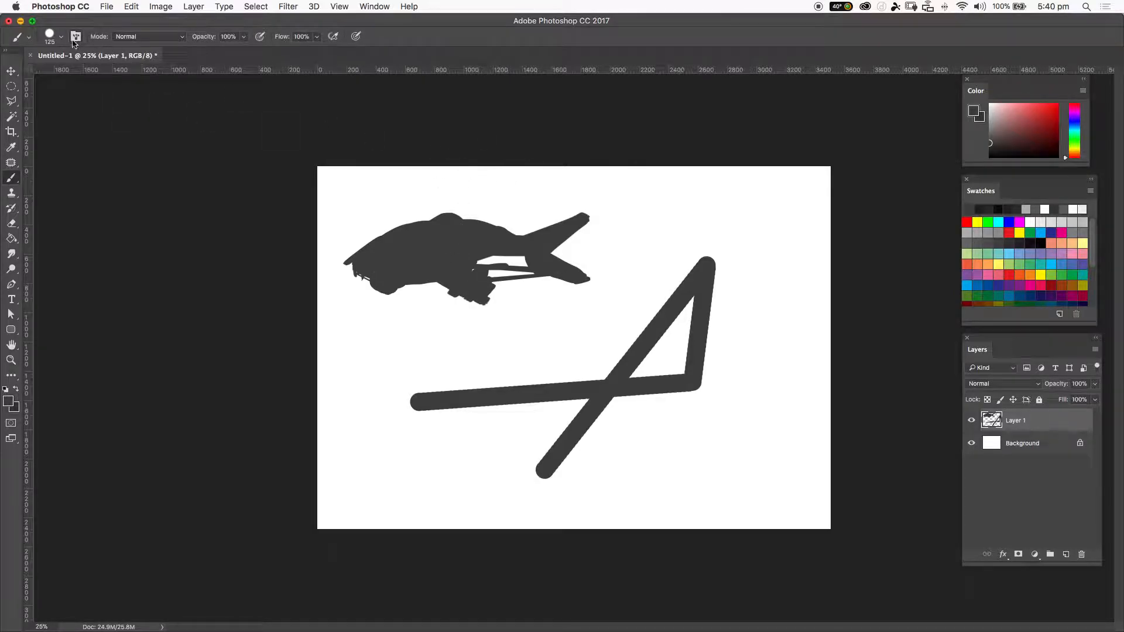
# Open the Brush panel settings and set the brush tip spacing to 1%.
pyautogui.click(49, 36)
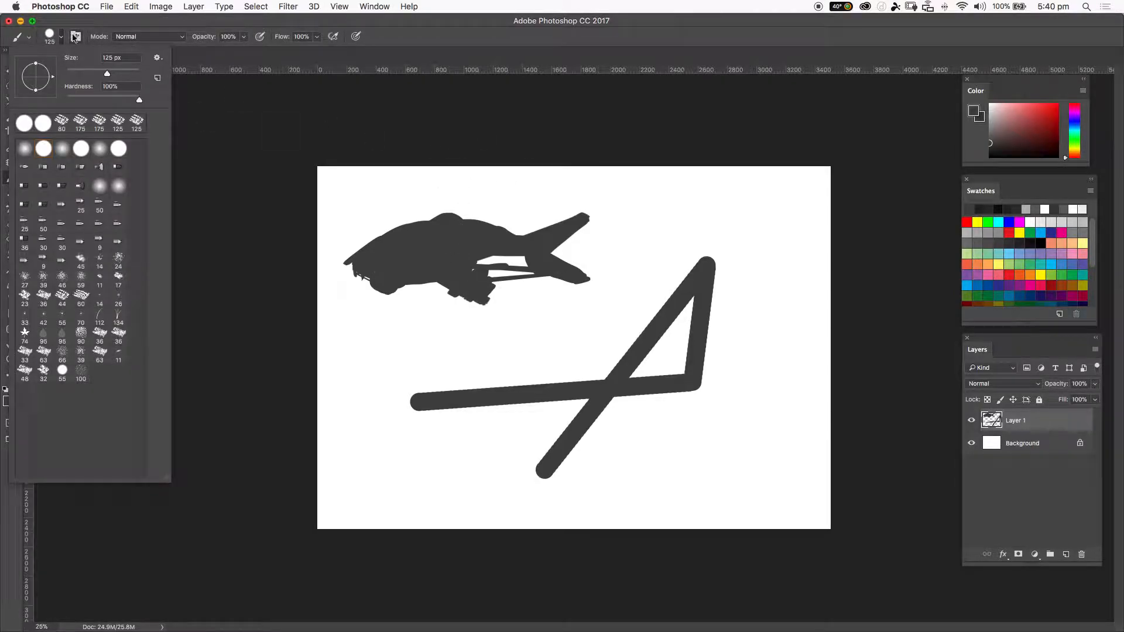
pyautogui.click(75, 37)
pyautogui.click(74, 37)
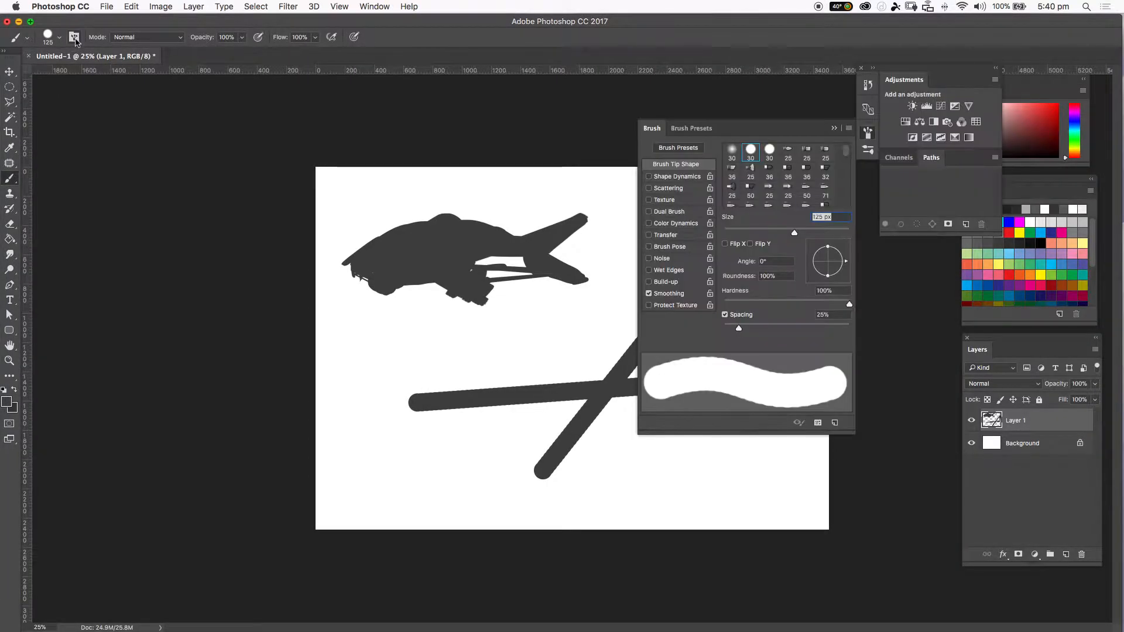
pyautogui.click(649, 176)
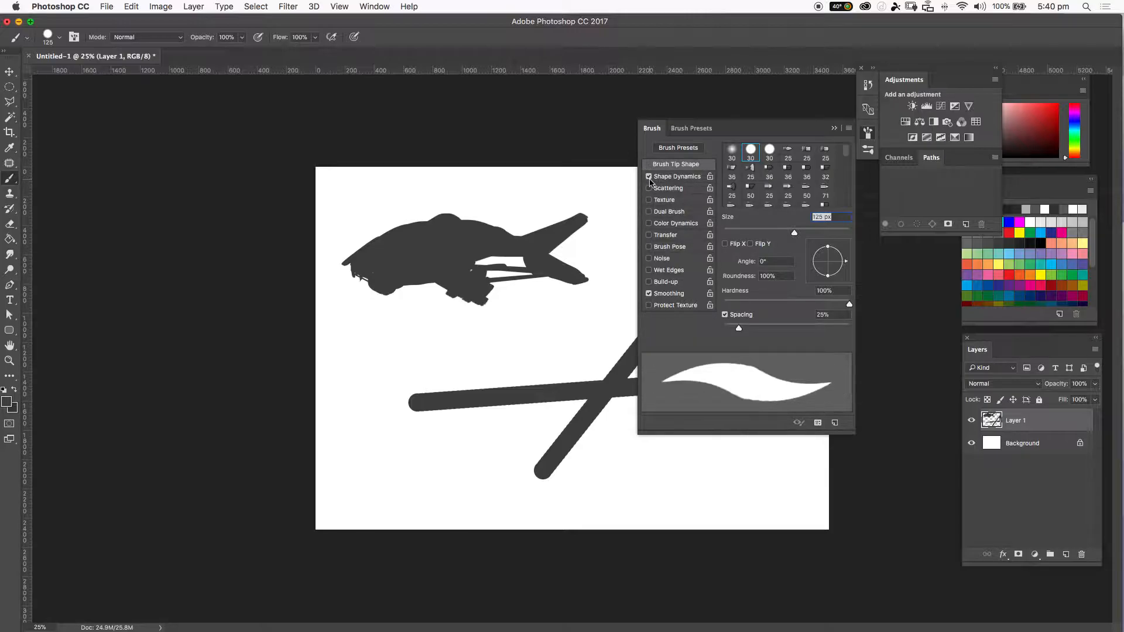
pyautogui.click(649, 177)
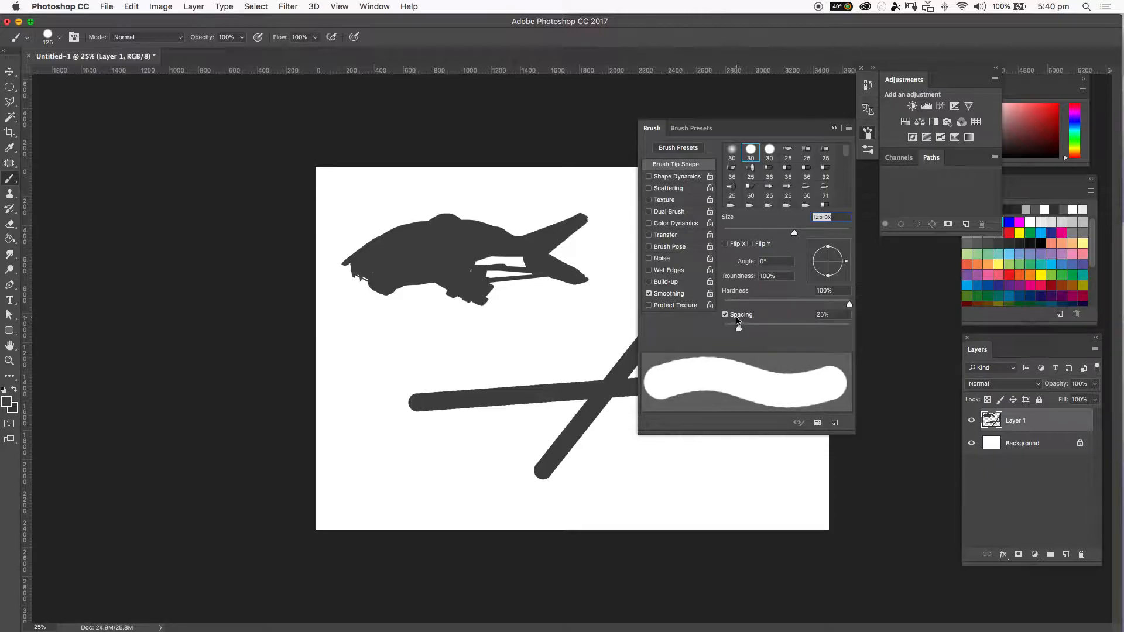
pyautogui.moveTo(739, 330); pyautogui.dragTo(709, 330)
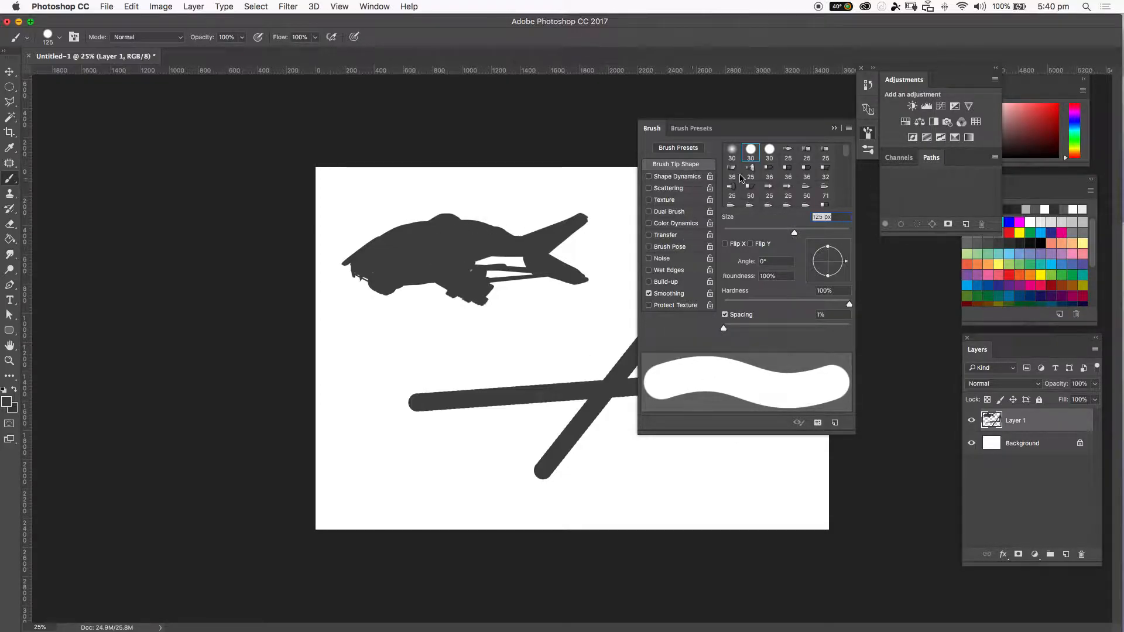
pyautogui.click(834, 128)
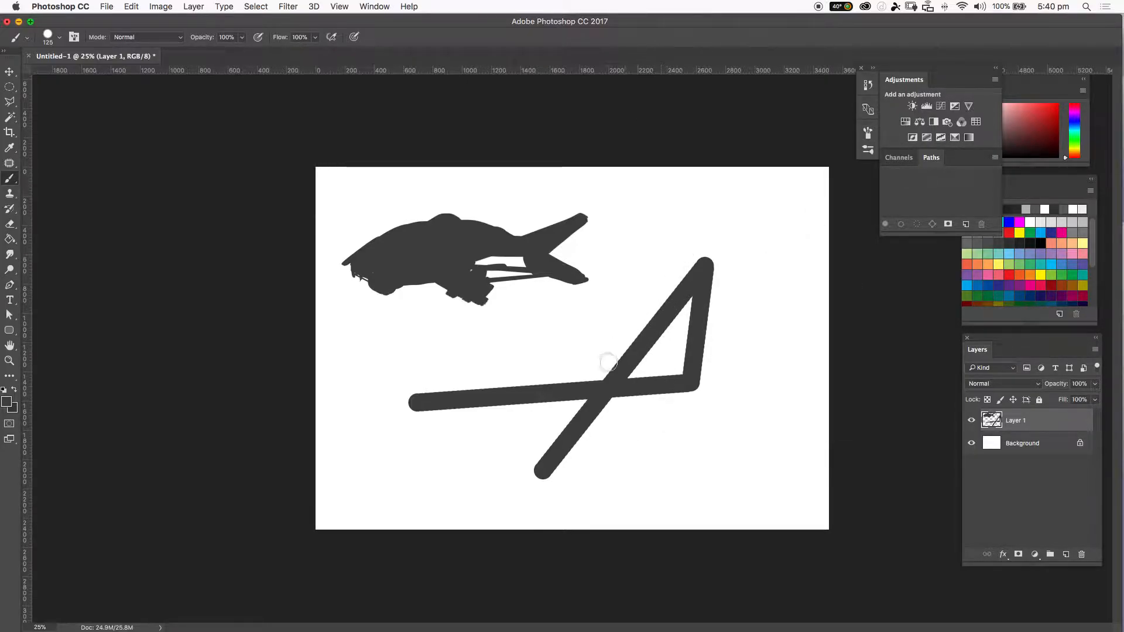
# Outline a polygonal lasso selection enclosing the straight lines below the silhouette.
pyautogui.press('l')
pyautogui.click(395, 370)
pyautogui.click(617, 329)
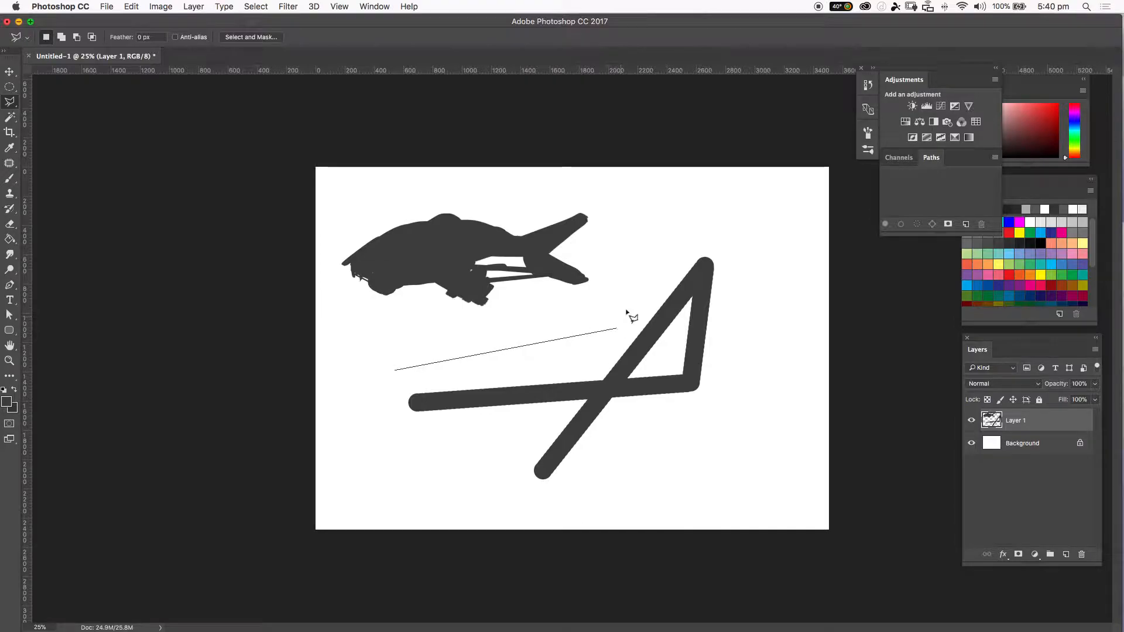
pyautogui.click(758, 202)
pyautogui.click(713, 466)
pyautogui.click(458, 565)
pyautogui.click(303, 417)
pyautogui.click(393, 373)
# Cut the selected straight lines out of the layer and deselect.
pyautogui.press('super+x')
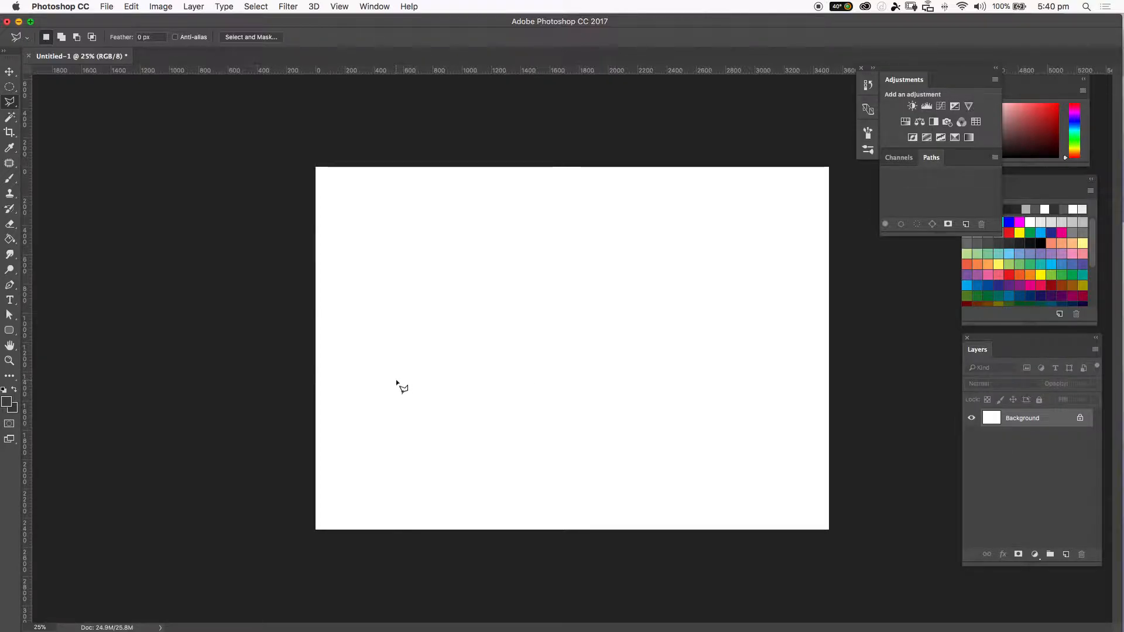
pyautogui.press('super+z')
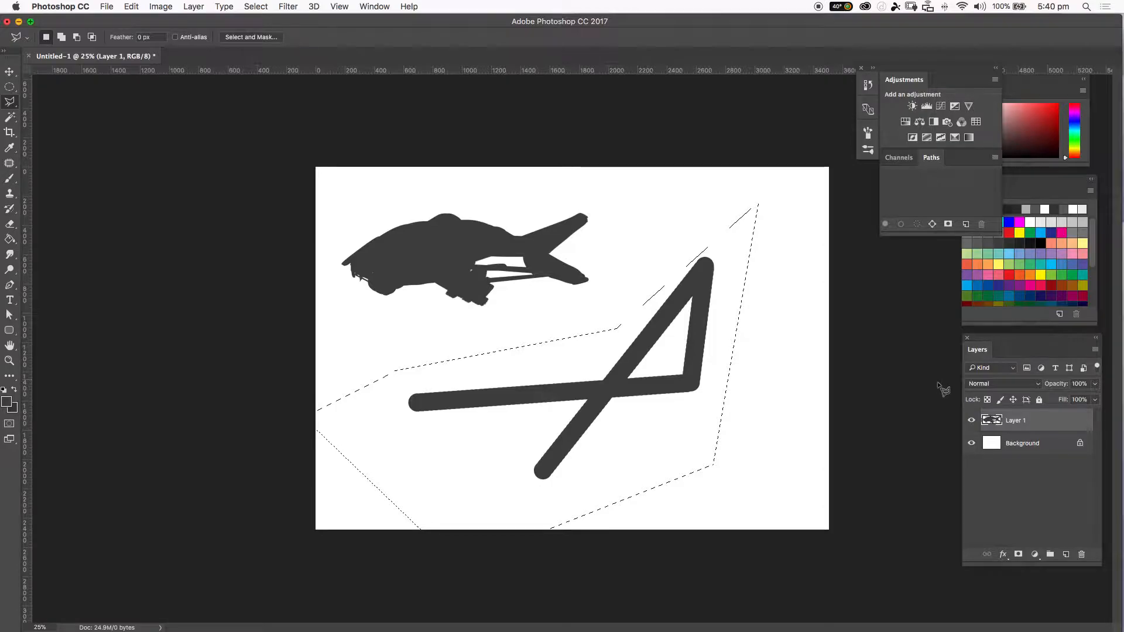
pyautogui.press('super+x')
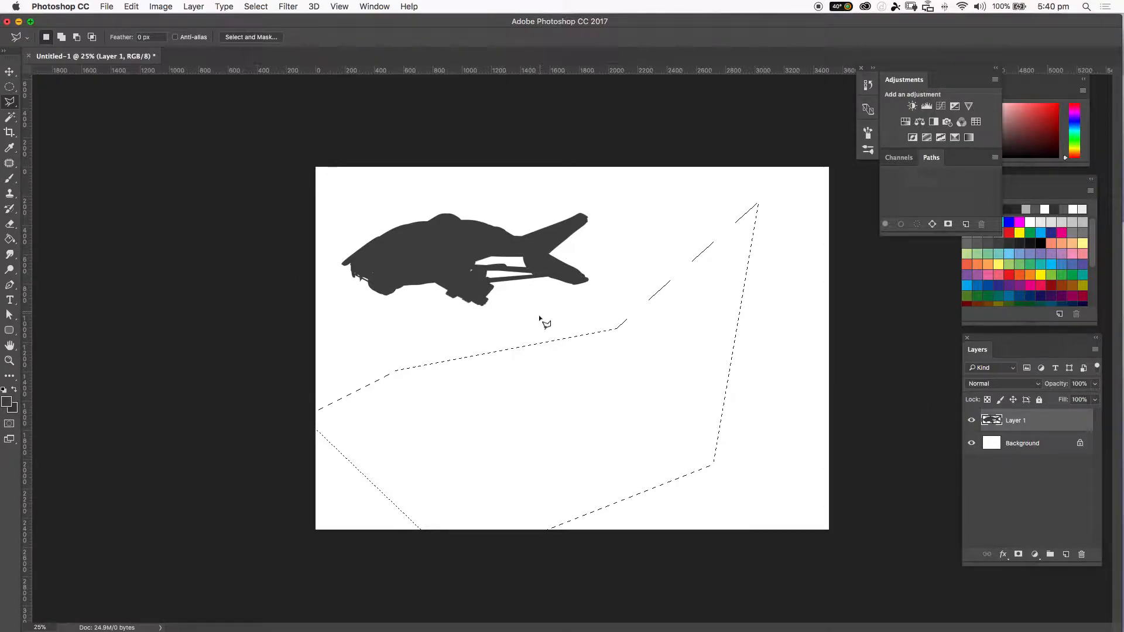
pyautogui.press('super+d')
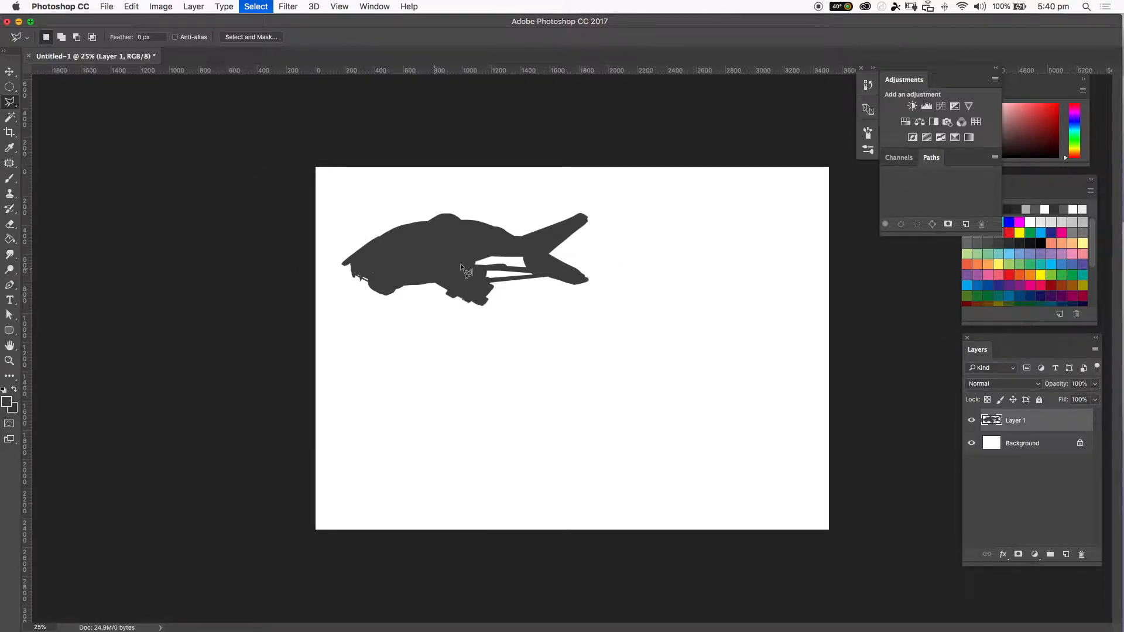
# Duplicate the silhouette layer and undo the duplication.
pyautogui.press('b')
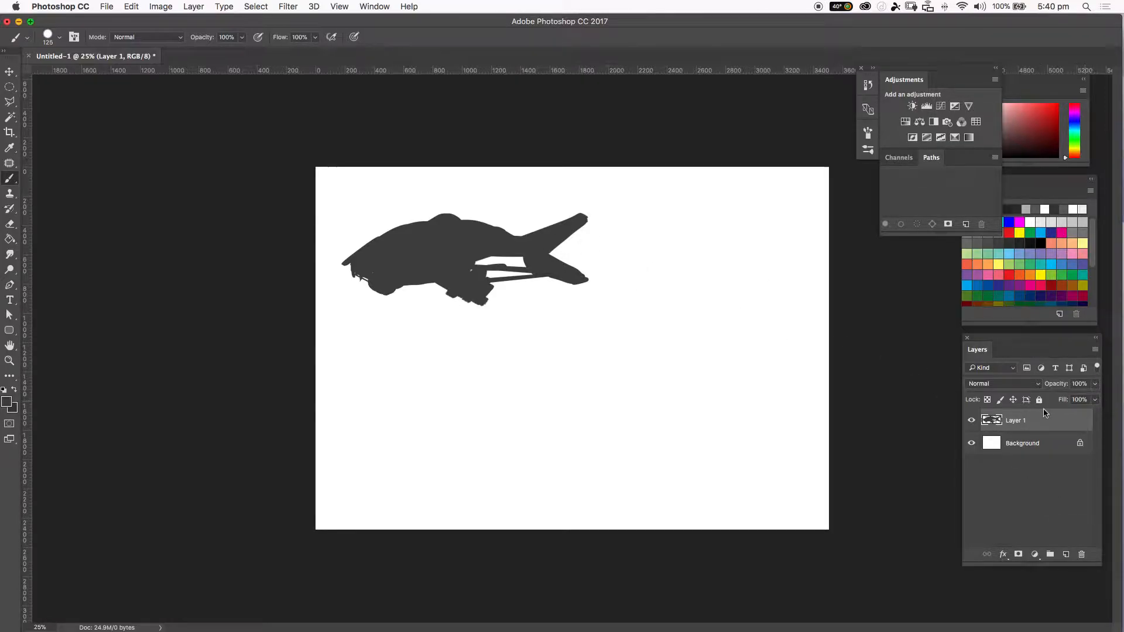
pyautogui.press('v')
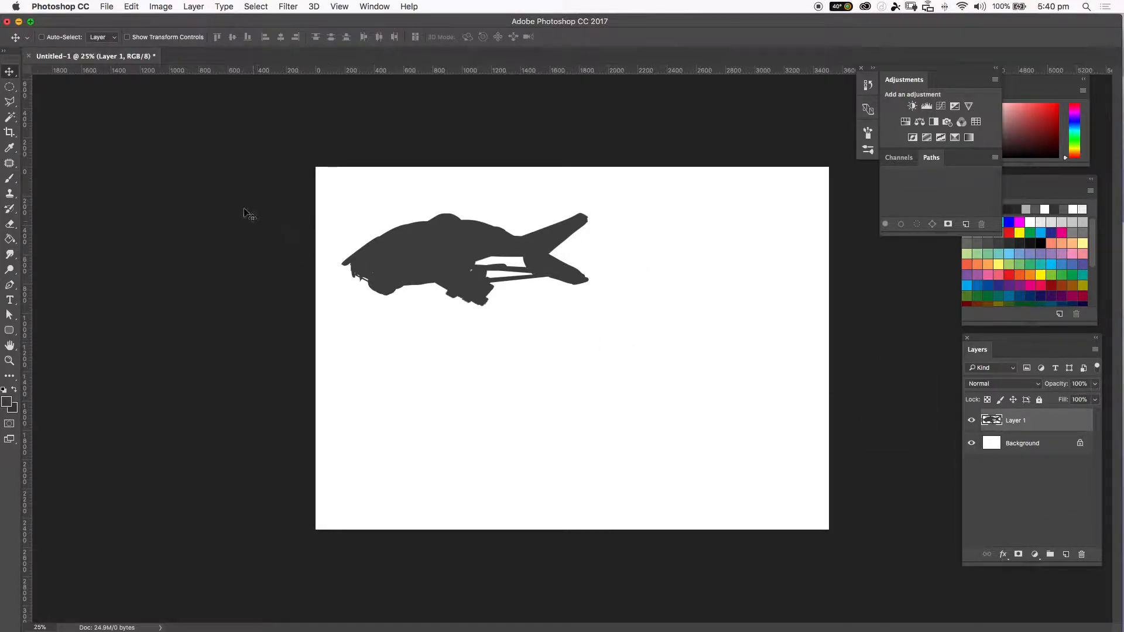
pyautogui.moveTo(1070, 425); pyautogui.dragTo(1066, 560)
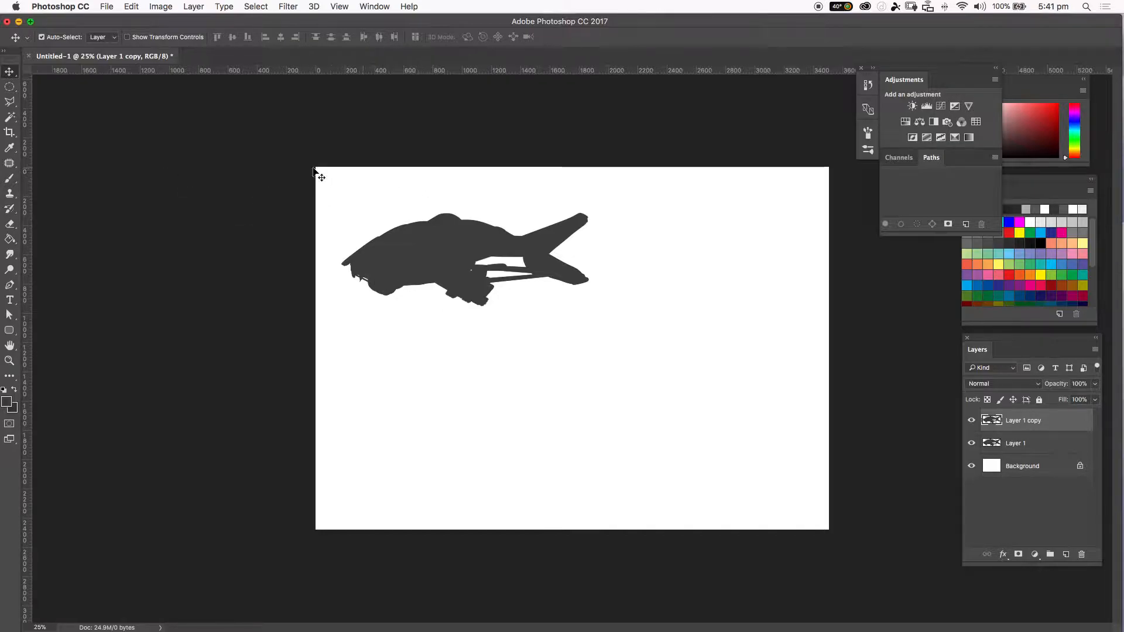
pyautogui.press('super+z')
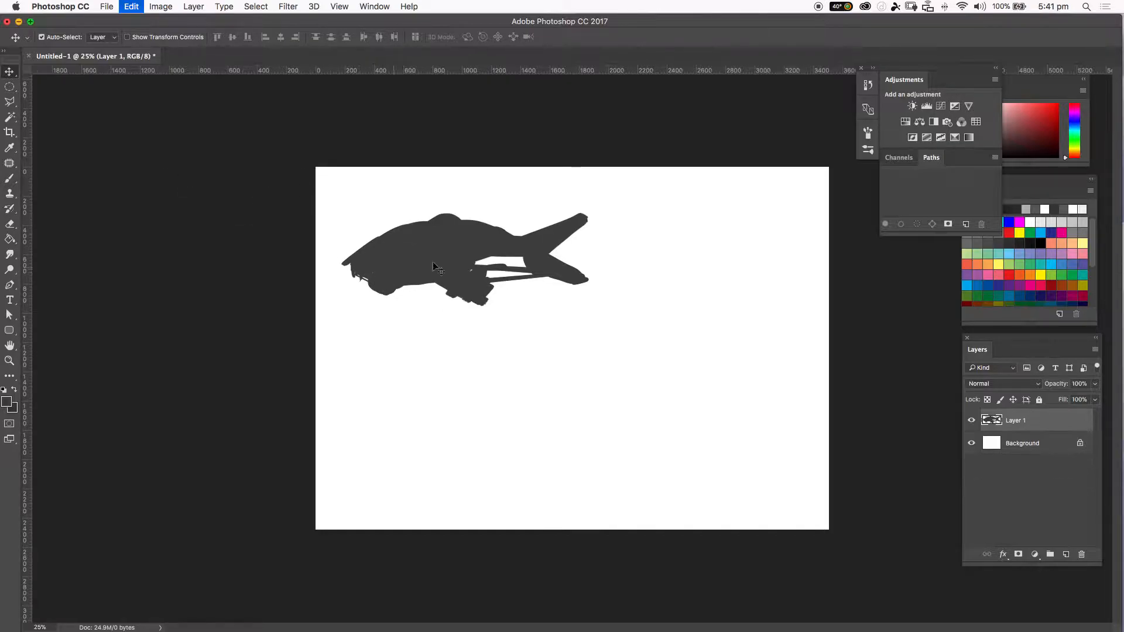
# With the Move tool, duplicate the silhouette onto a new layer and place the copy below the original.
pyautogui.click(10, 73)
pyautogui.click(10, 74)
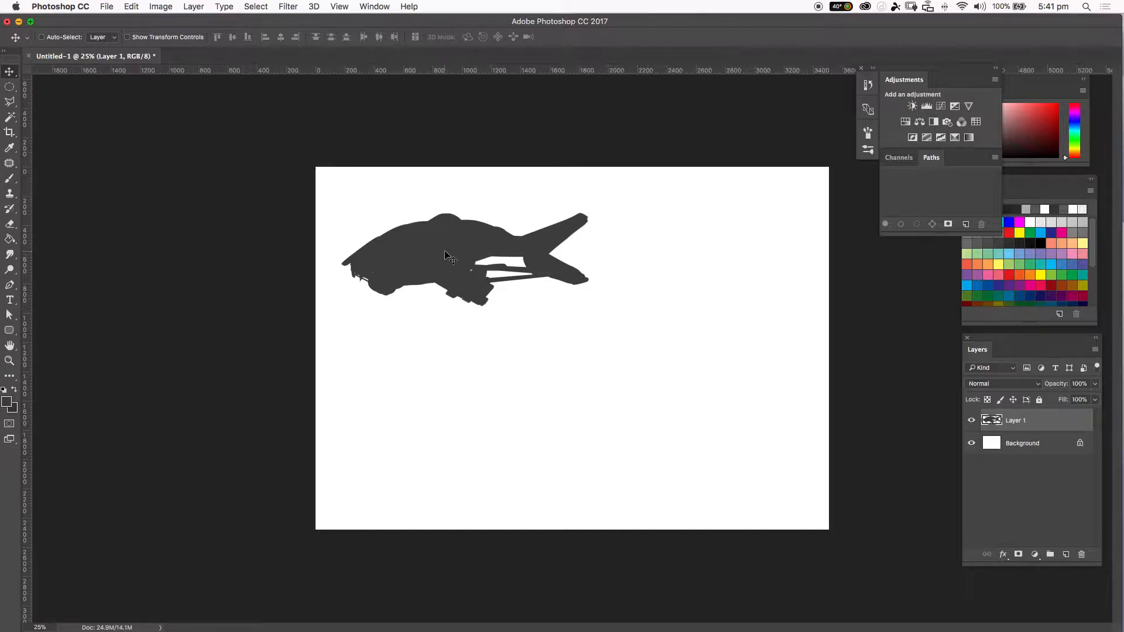
pyautogui.moveTo(446, 255); pyautogui.dragTo(447, 367)
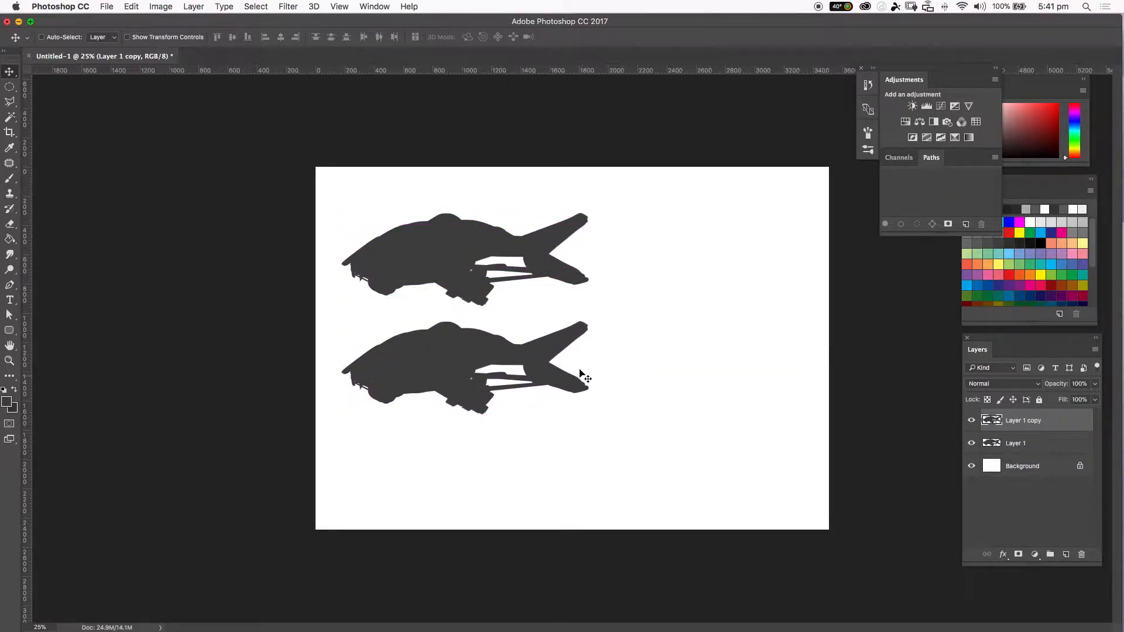
# Free-transform the copy: flip it horizontally, rotate it 30° and scale it to about 65%, then commit.
pyautogui.press('super+t')
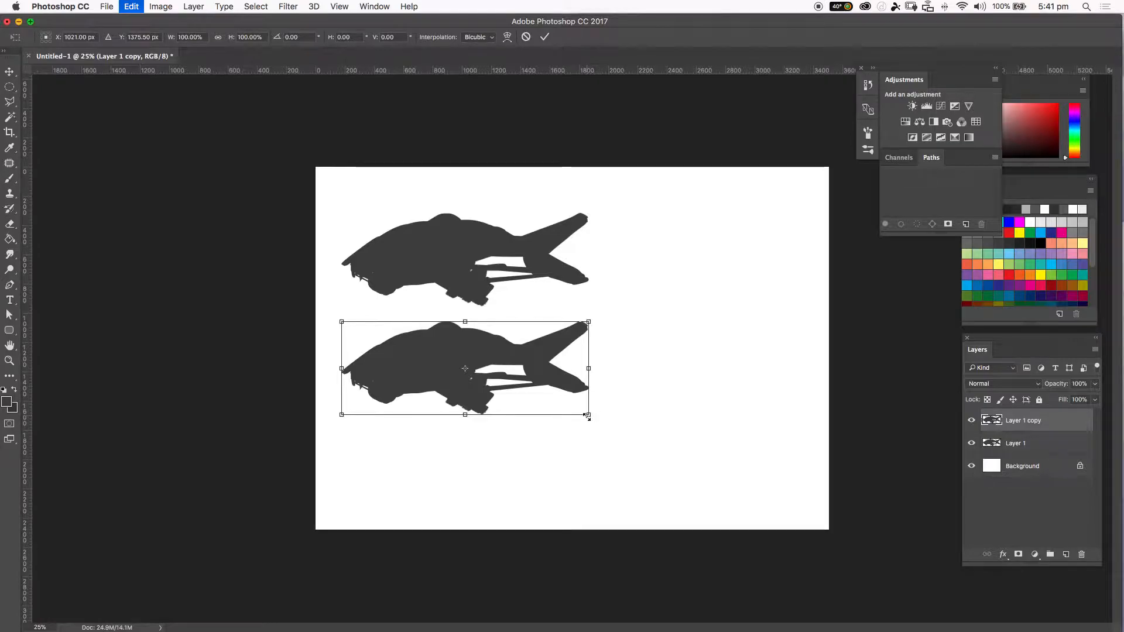
pyautogui.moveTo(593, 460); pyautogui.dragTo(283, 293)
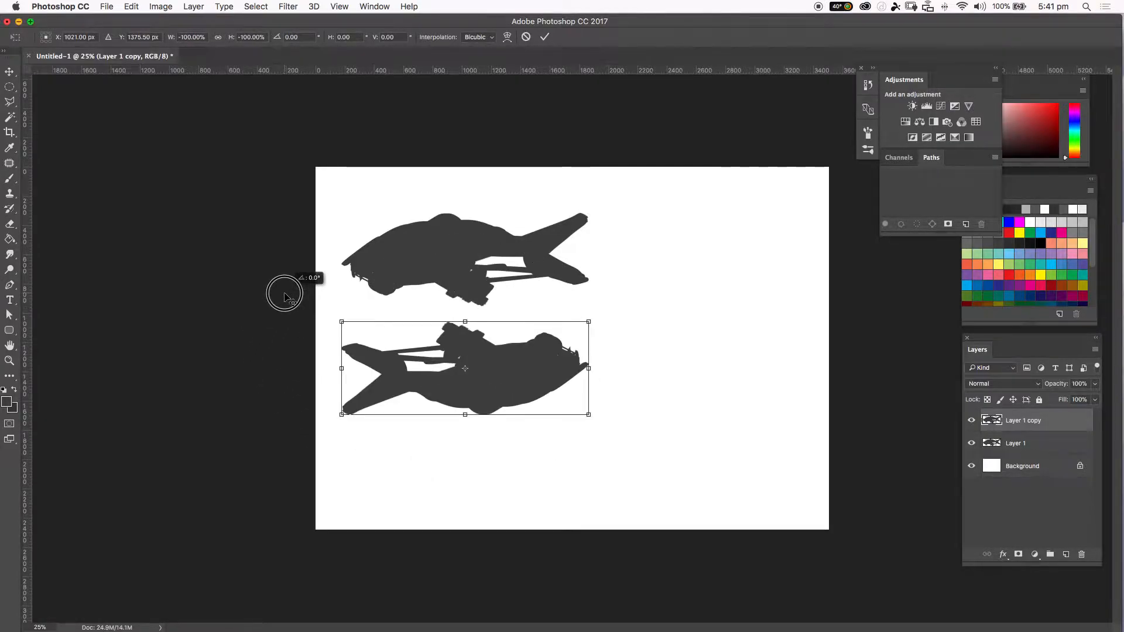
pyautogui.moveTo(587, 319); pyautogui.dragTo(493, 357)
pyautogui.moveTo(573, 387); pyautogui.dragTo(404, 229)
pyautogui.rightClick(478, 334)
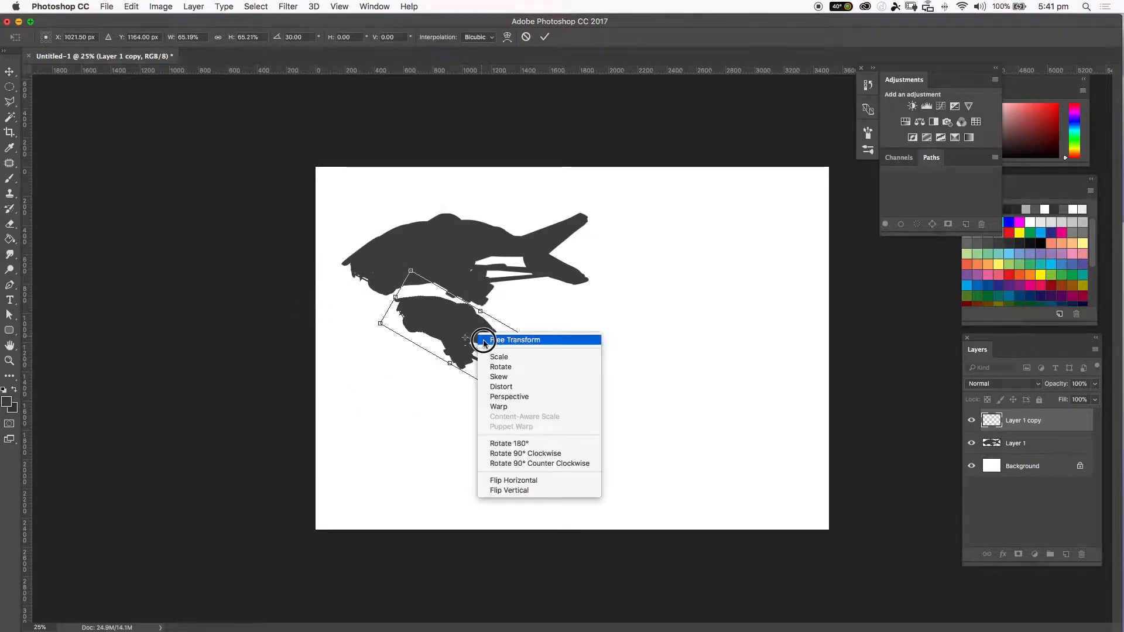
pyautogui.click(533, 492)
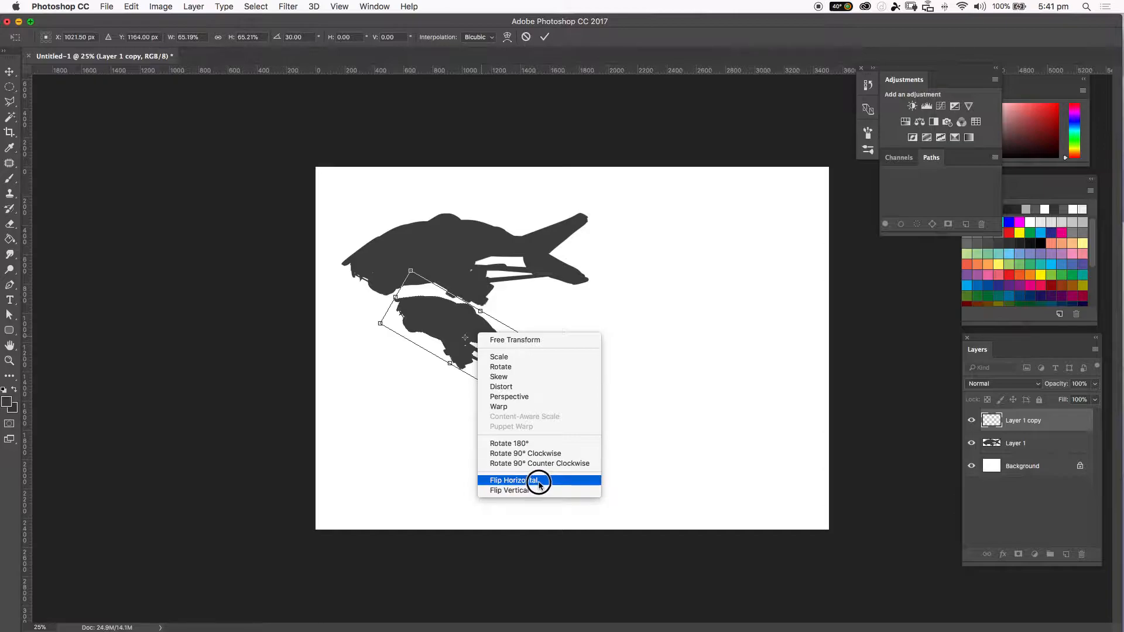
pyautogui.rightClick(495, 343)
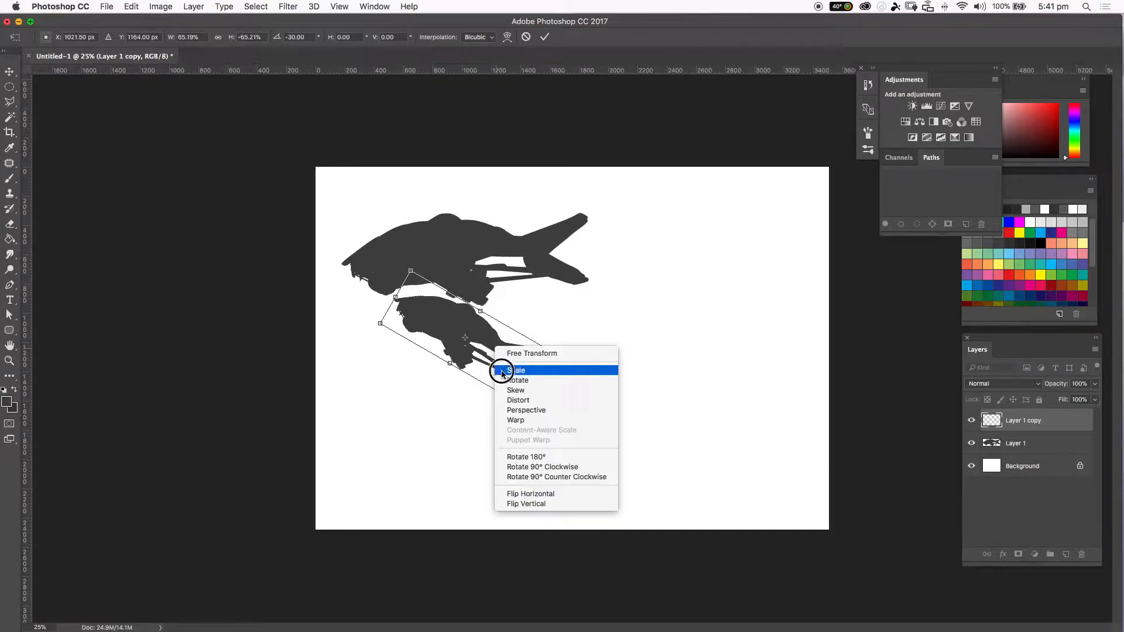
pyautogui.click(530, 494)
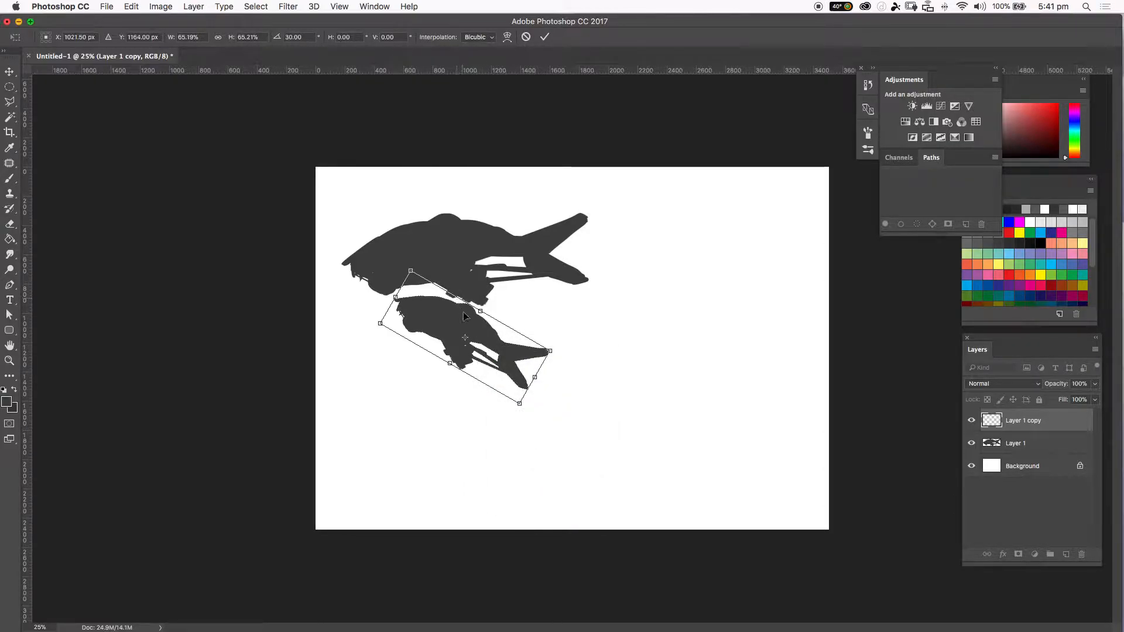
pyautogui.click(545, 36)
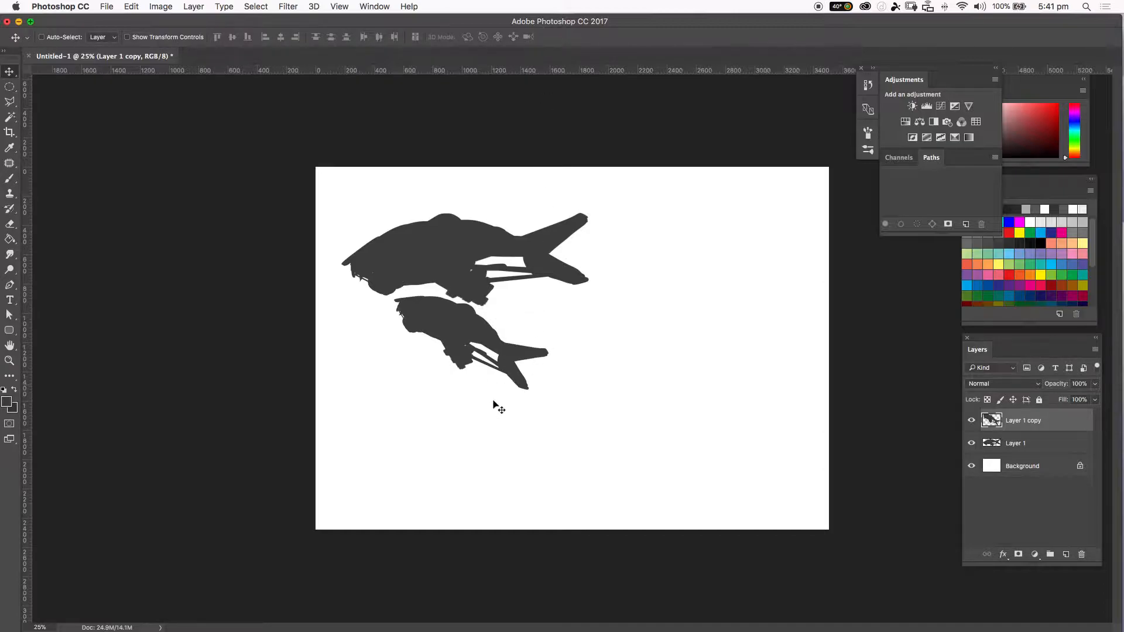
# Flip the copy vertically and move, rotate and reshape it to tuck under the original silhouette.
pyautogui.press('super+t')
pyautogui.rightClick(496, 360)
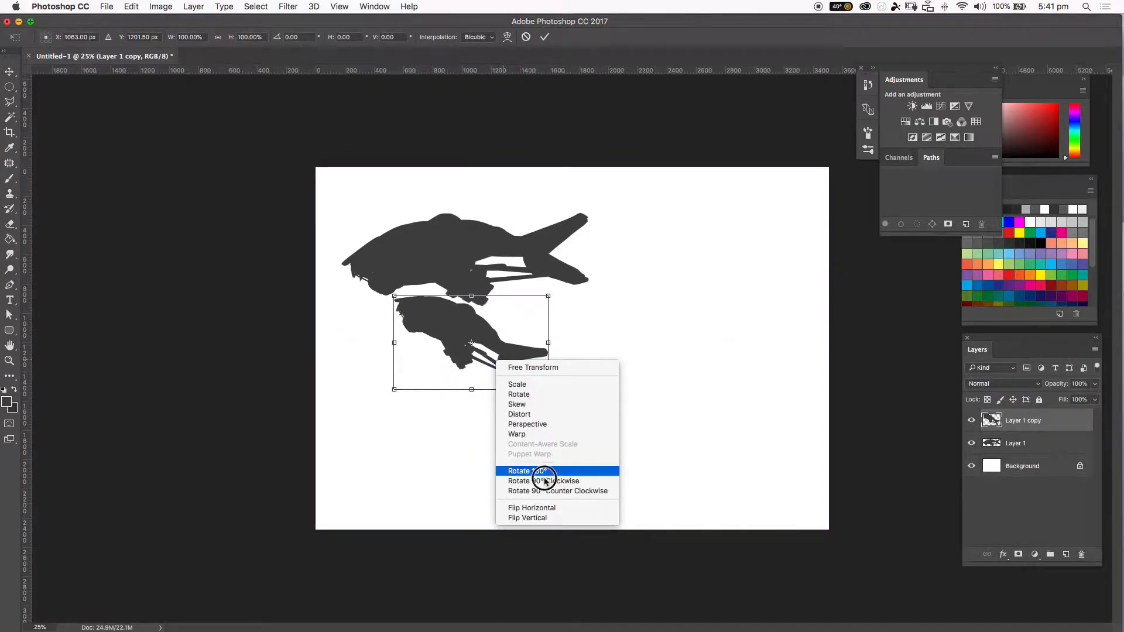
pyautogui.click(553, 508)
pyautogui.moveTo(570, 275); pyautogui.dragTo(441, 264)
pyautogui.rightClick(427, 265)
pyautogui.click(395, 248)
pyautogui.moveTo(439, 226); pyautogui.dragTo(335, 327)
pyautogui.moveTo(466, 368); pyautogui.dragTo(505, 331)
pyautogui.moveTo(598, 328); pyautogui.dragTo(500, 302)
pyautogui.press('Return')
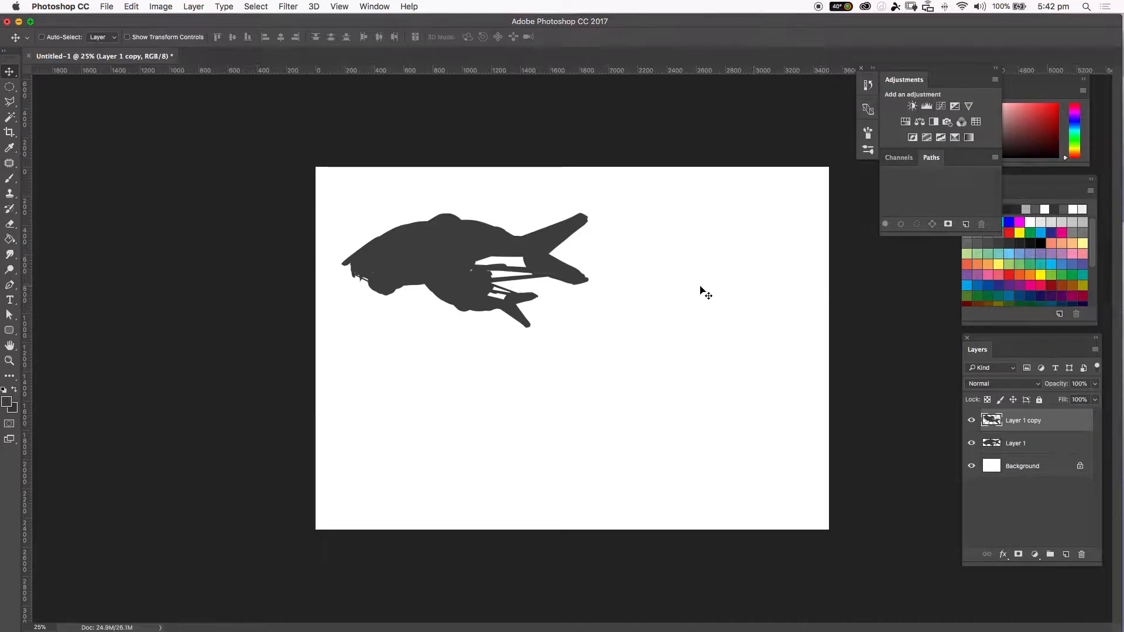
# Merge the copy layer with the original silhouette layer.
pyautogui.keyDown('shift'); pyautogui.click(1051, 443); pyautogui.keyUp('shift')
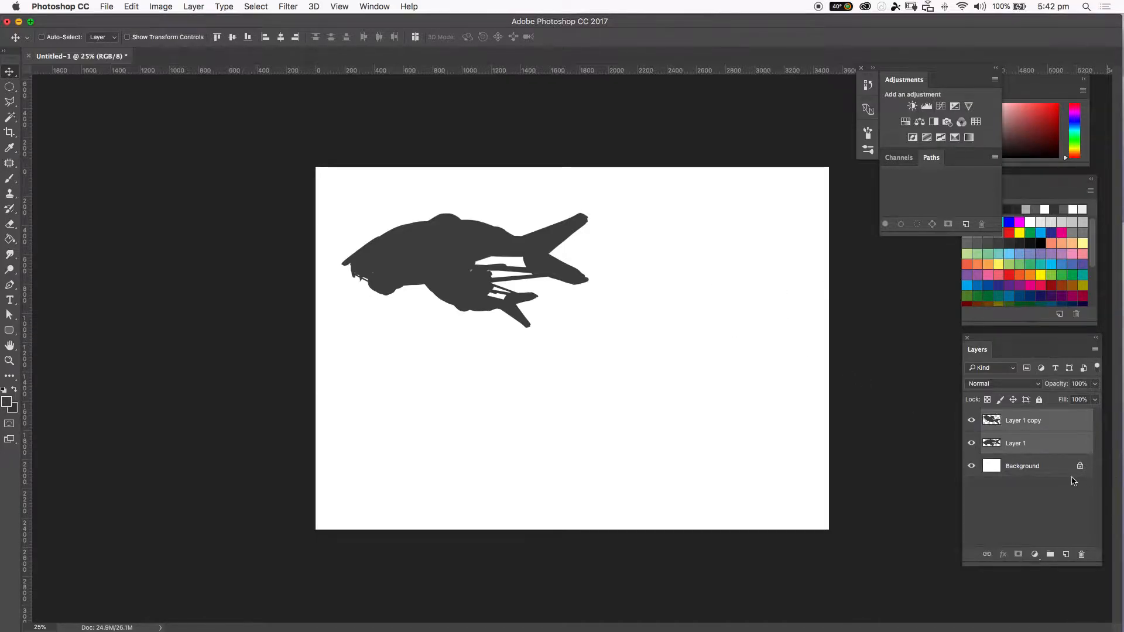
pyautogui.rightClick(1019, 421)
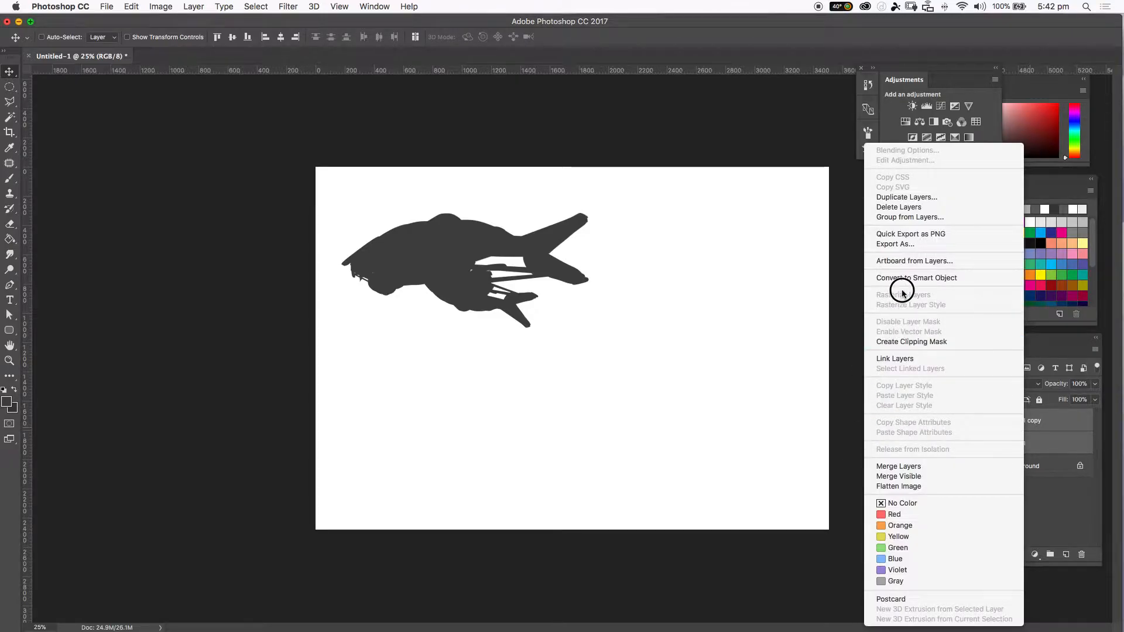
pyautogui.click(912, 467)
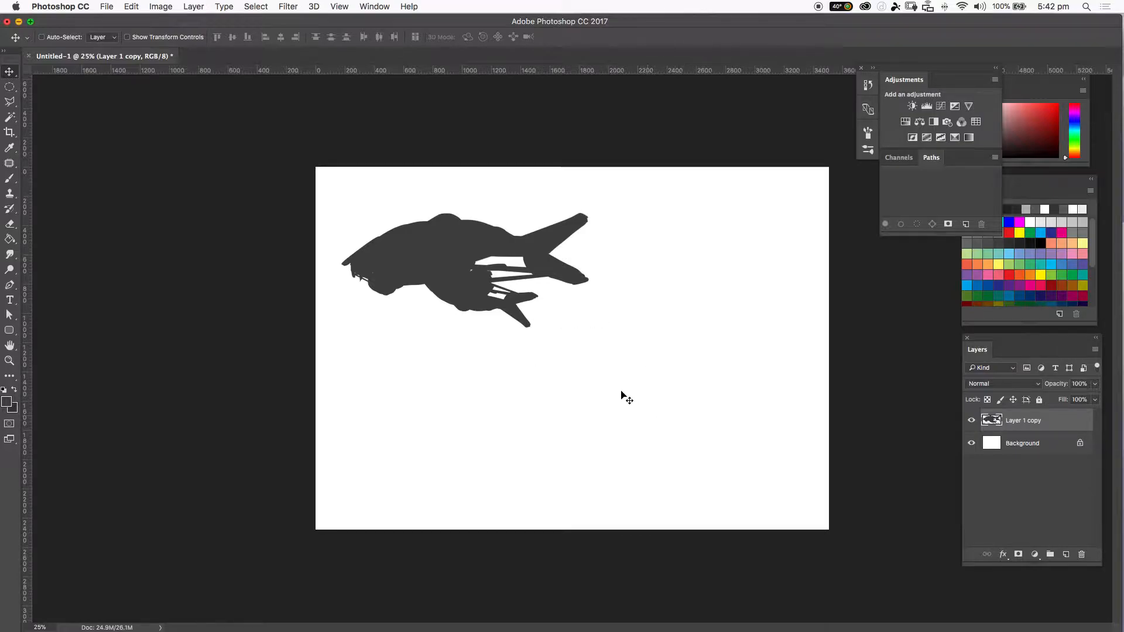
# Scale the merged silhouette to about 54% and move it to the canvas's upper-left corner.
pyautogui.press('super+t')
pyautogui.moveTo(584, 328); pyautogui.dragTo(401, 230)
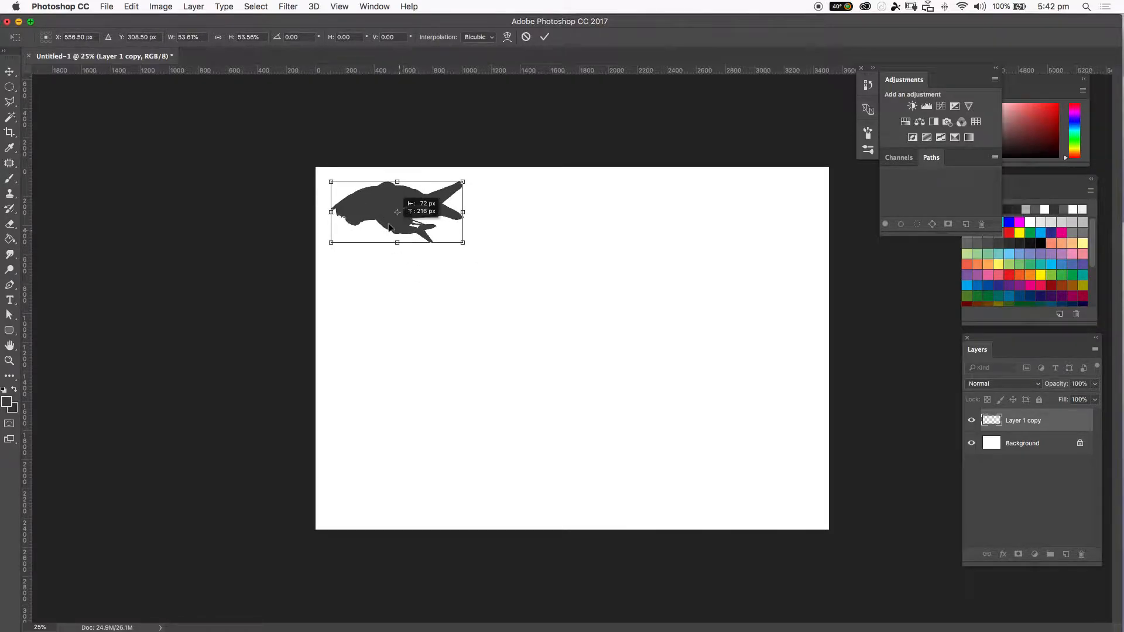
pyautogui.click(545, 37)
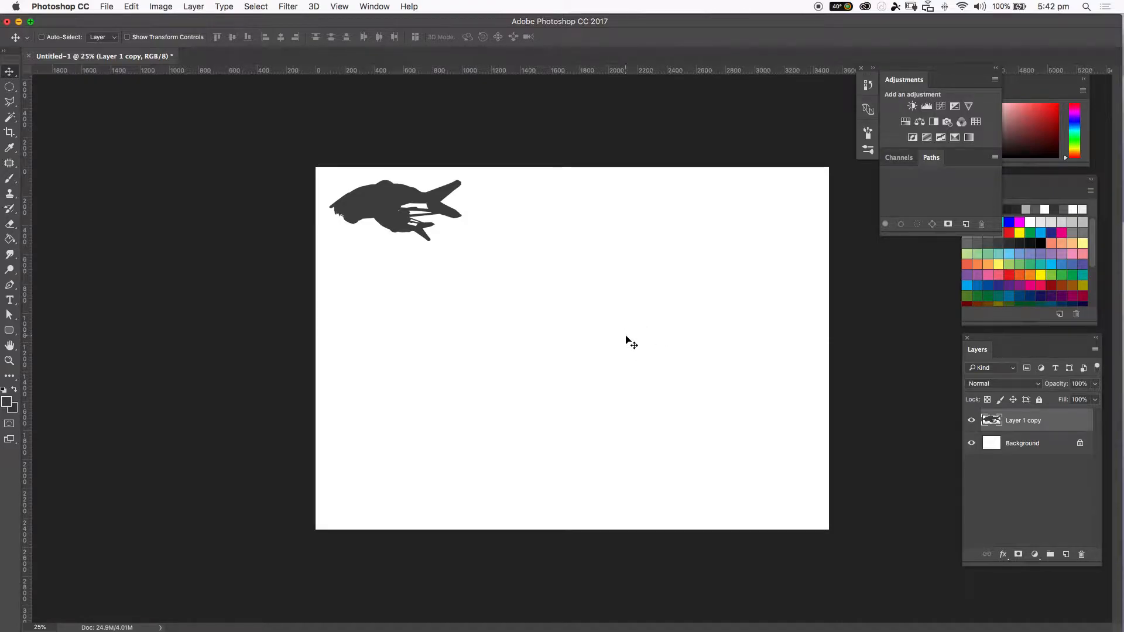
# Browse the images in the desktop's untitled folder beside the Photoshop window.
pyautogui.moveTo(634, 22); pyautogui.dragTo(637, 52)
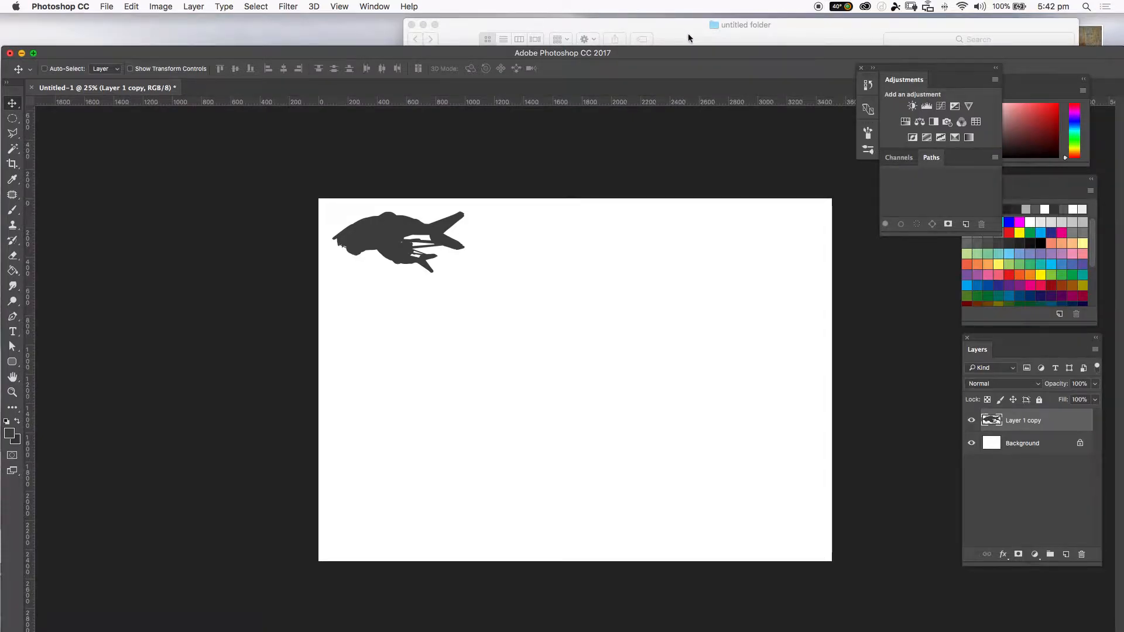
pyautogui.click(686, 33)
pyautogui.scroll(3, 1071, 281)
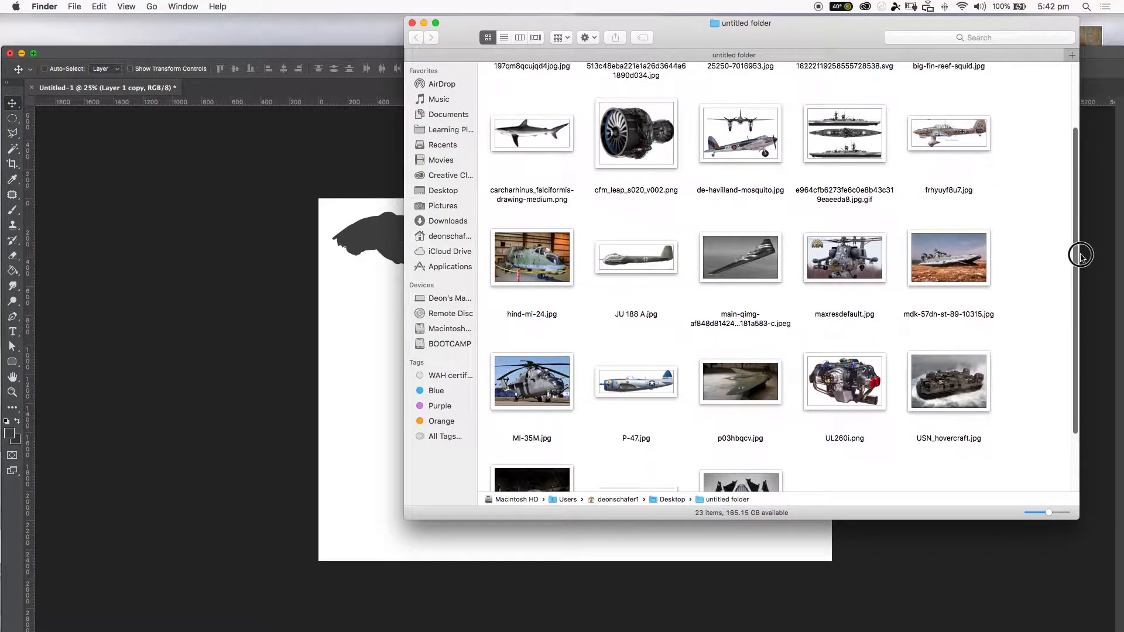
pyautogui.scroll(-5, 1090, 170)
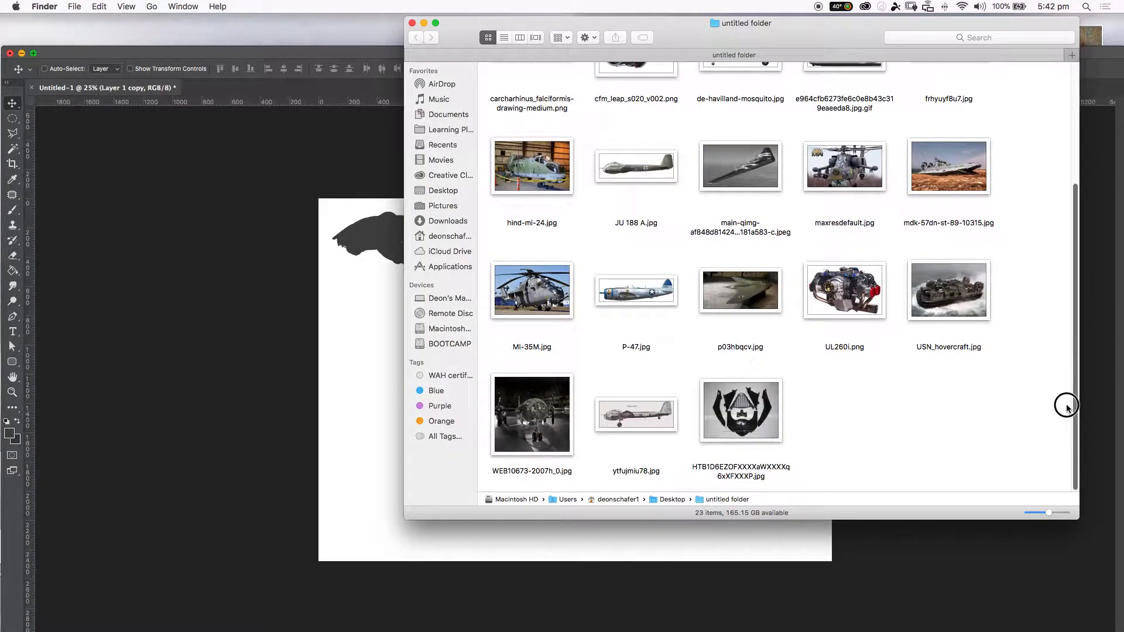
pyautogui.scroll(2, 1082, 334)
pyautogui.scroll(3, 1099, 278)
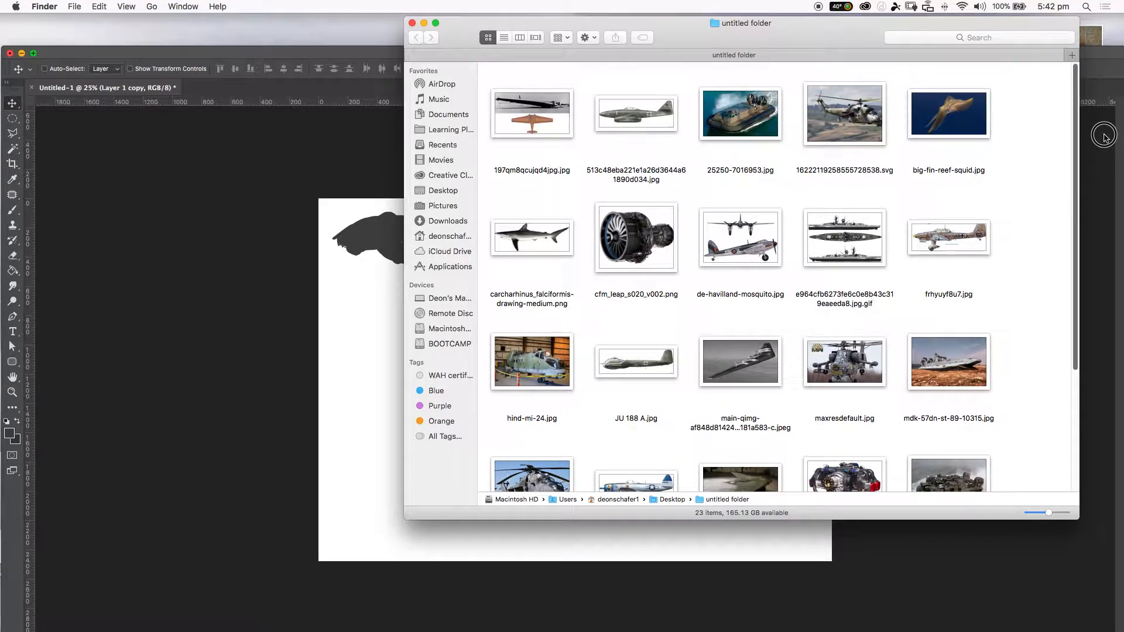
pyautogui.scroll(-5, 1062, 284)
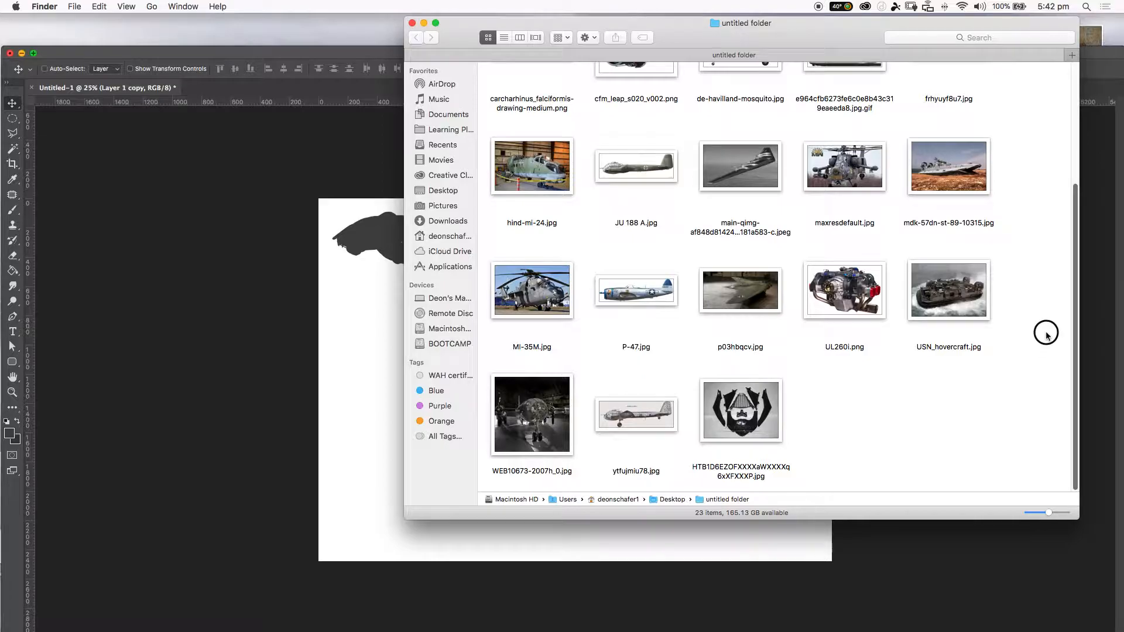
pyautogui.scroll(2, 1047, 316)
pyautogui.scroll(1, 1058, 283)
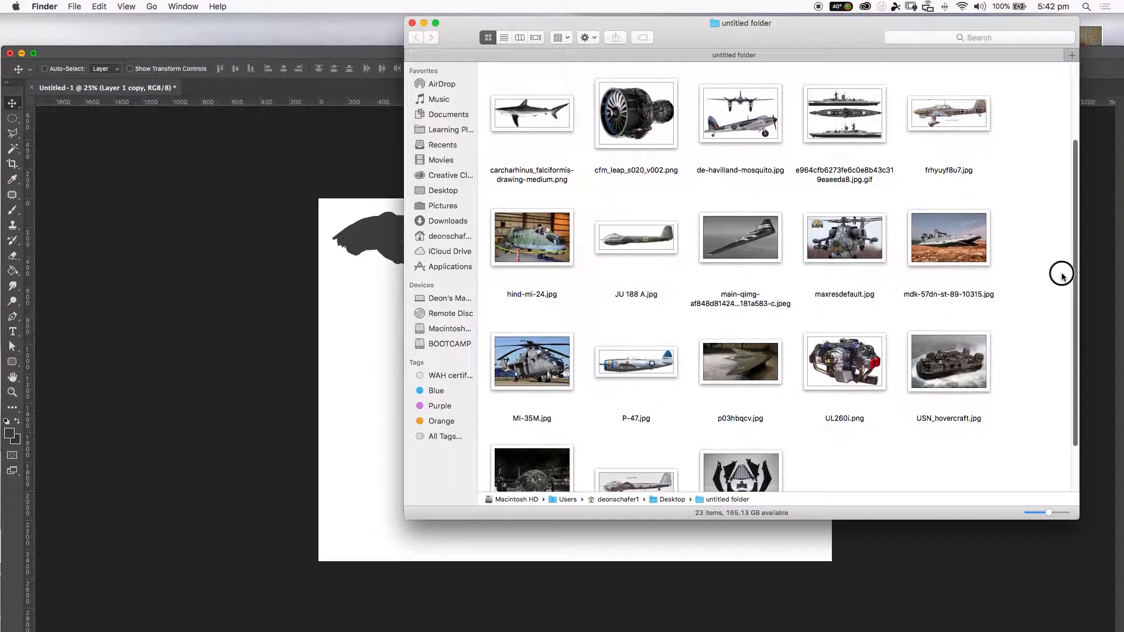
pyautogui.scroll(3, 1063, 272)
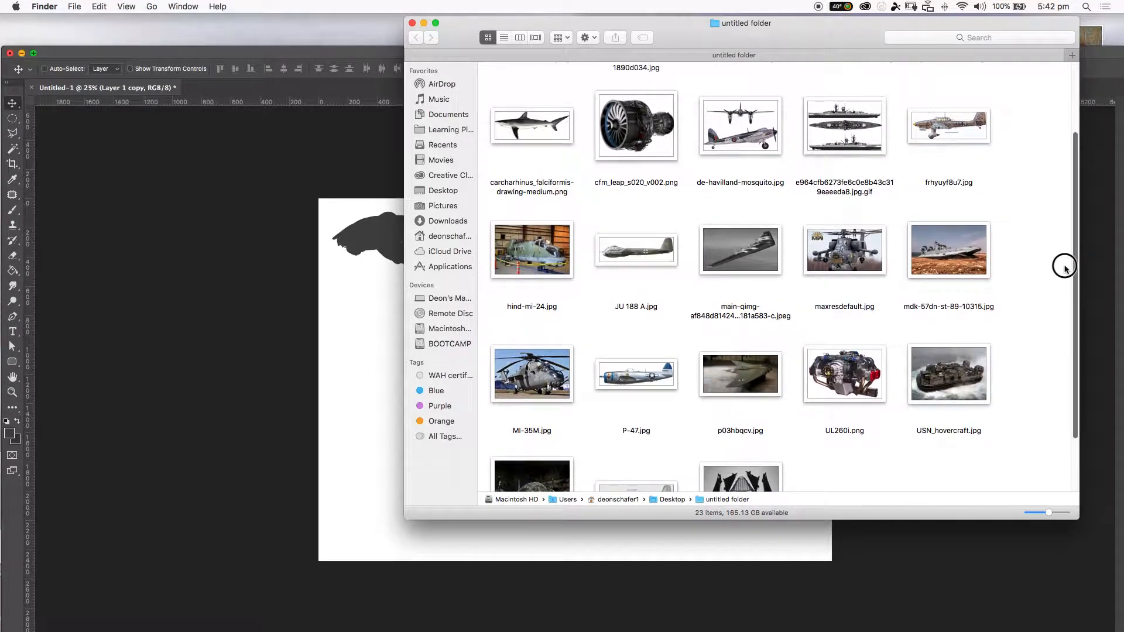
pyautogui.scroll(1, 1068, 246)
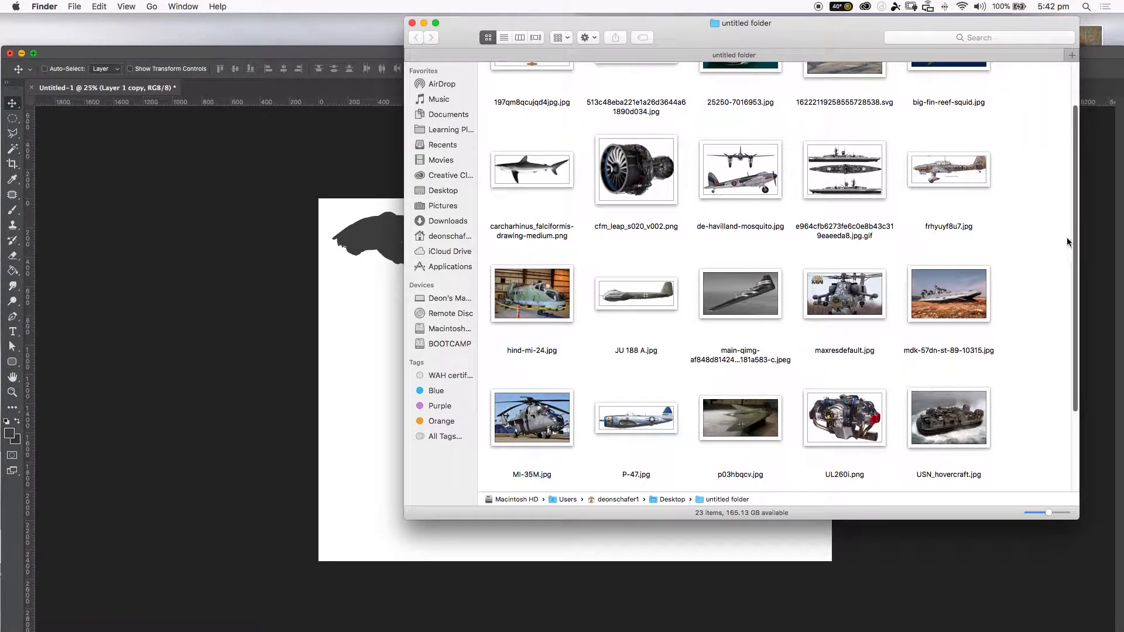
pyautogui.moveTo(1075, 235); pyautogui.dragTo(1061, 280)
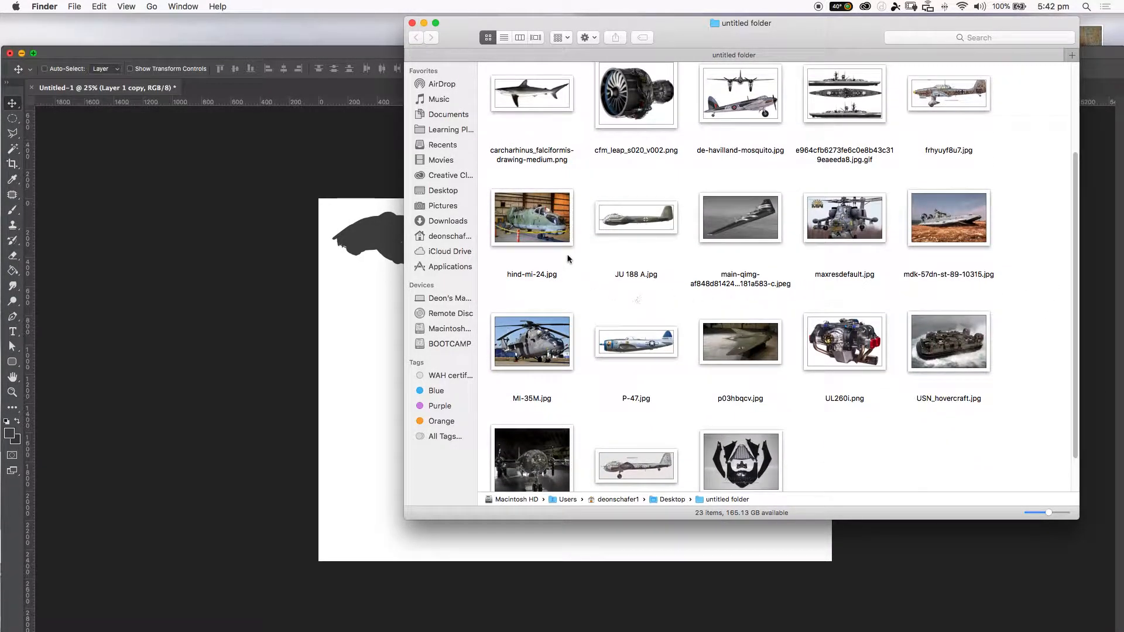
# Place JU 188 A.jpg from the folder into the document as a new layer.
pyautogui.click(622, 223)
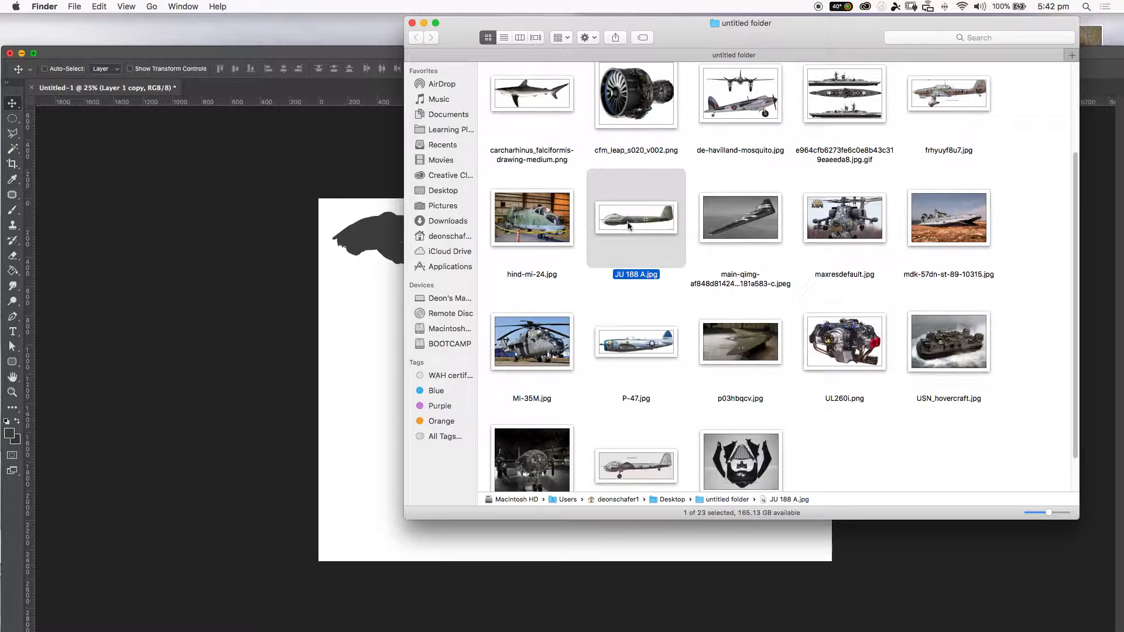
pyautogui.moveTo(634, 234); pyautogui.dragTo(404, 342)
pyautogui.press('Return')
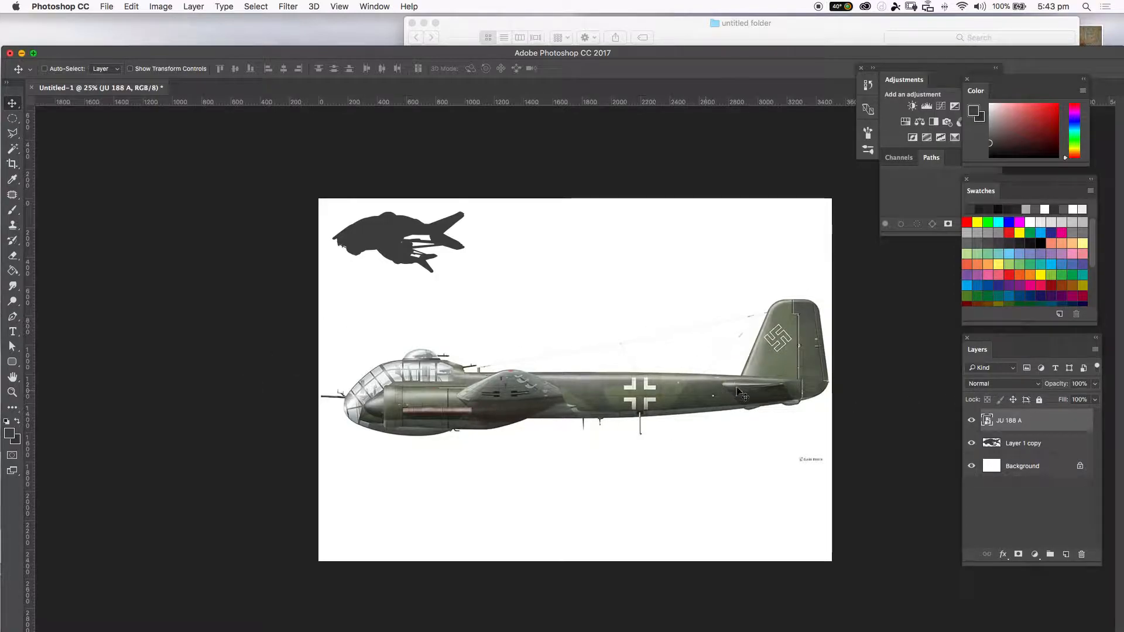
# Hide the Background layer and select the white area around the aircraft with the Magic Wand Tool.
pyautogui.click(971, 468)
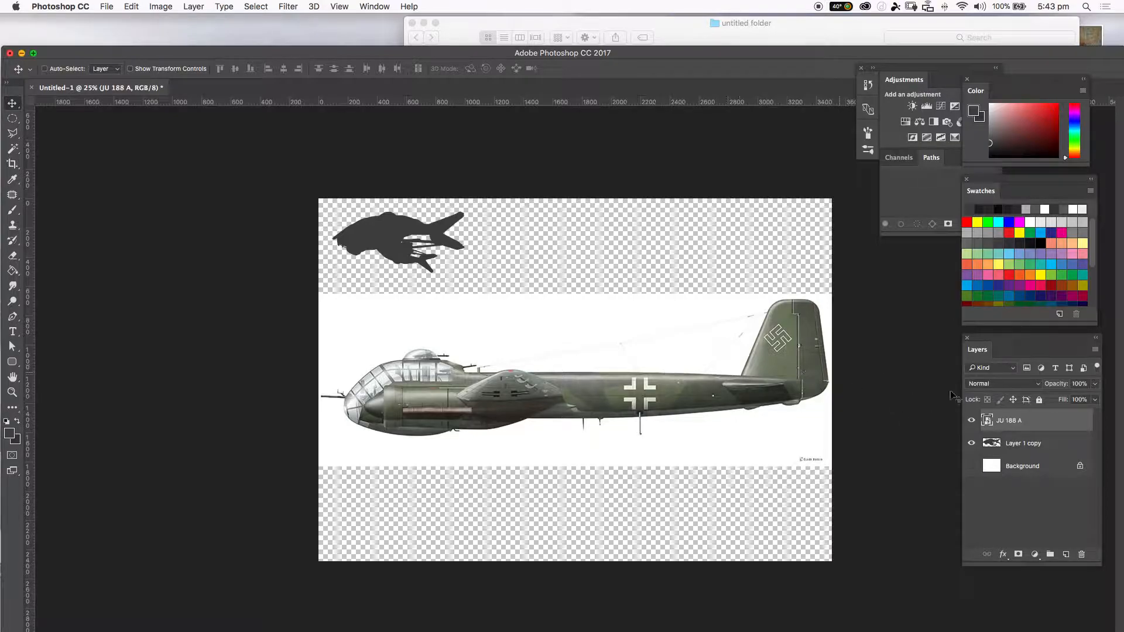
pyautogui.click(15, 146)
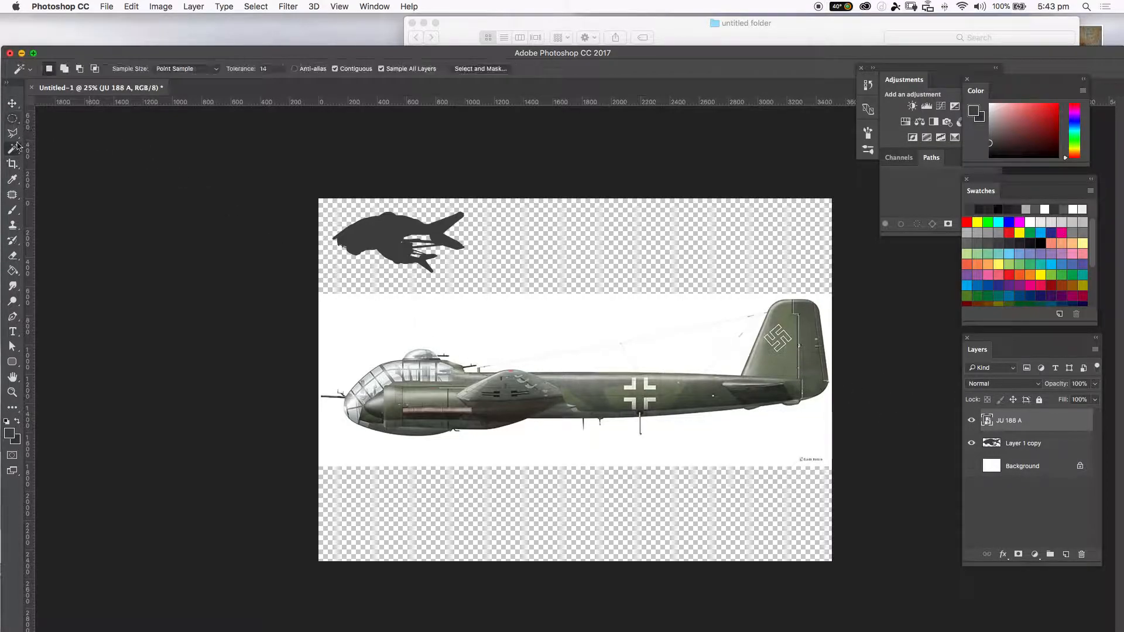
pyautogui.click(17, 149)
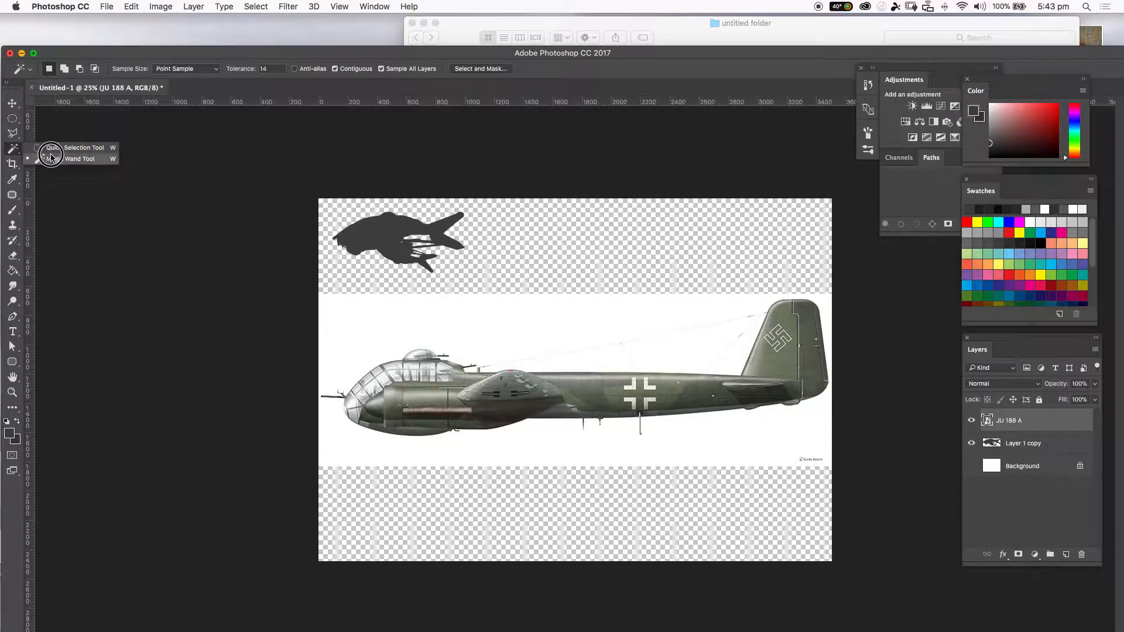
pyautogui.click(54, 160)
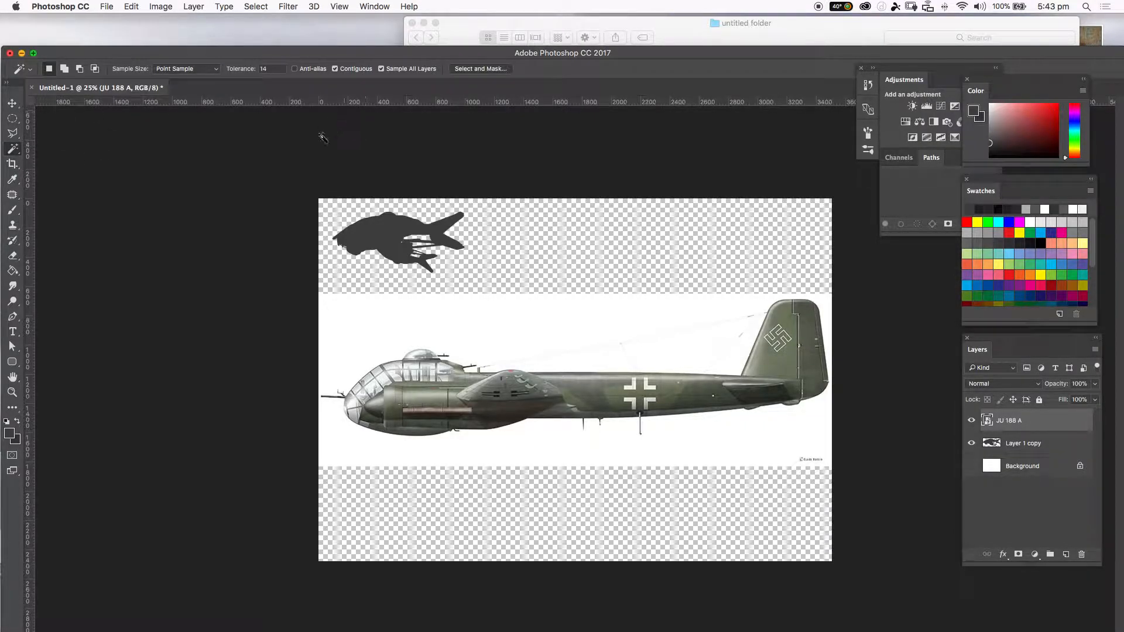
pyautogui.moveTo(249, 71); pyautogui.dragTo(255, 72)
pyautogui.click(529, 323)
pyautogui.press('l')
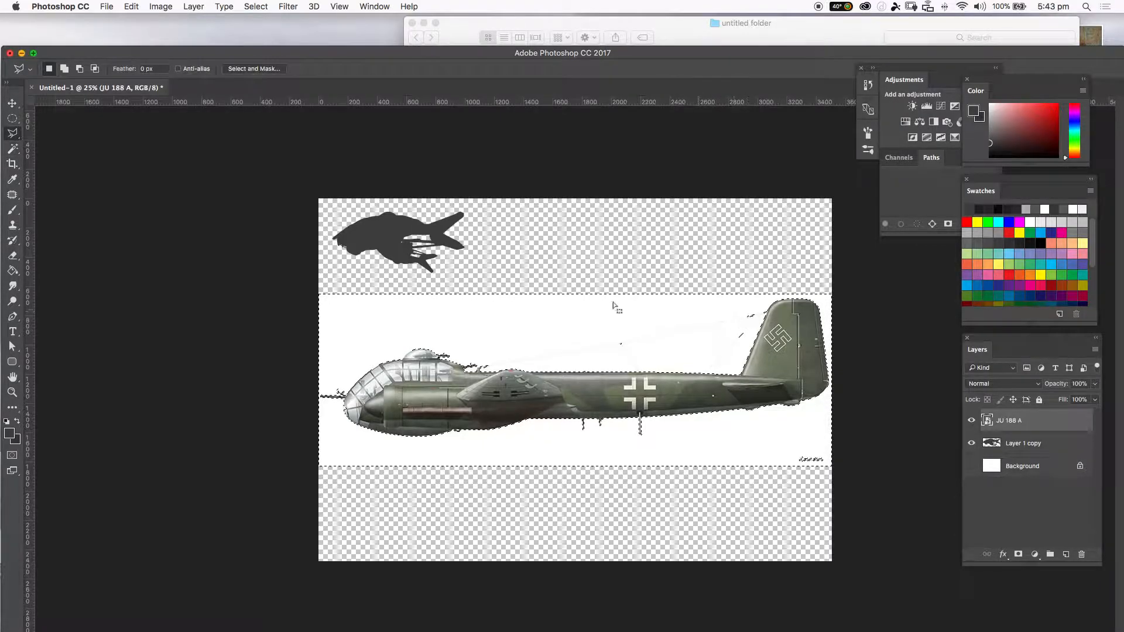
pyautogui.click(12, 135)
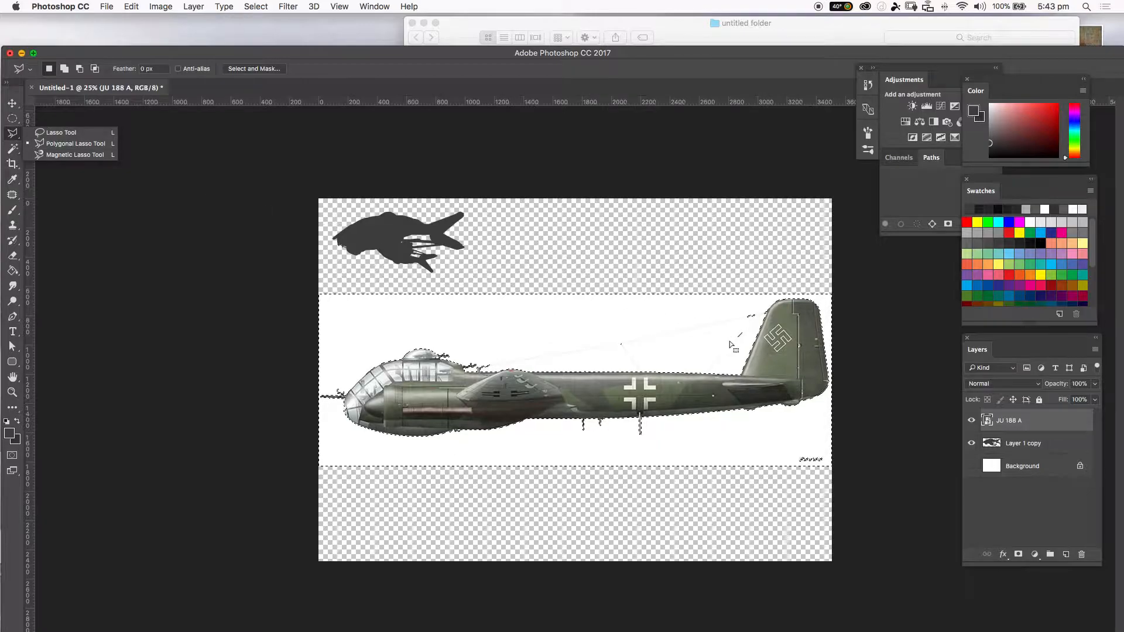
pyautogui.keyDown('shift'); pyautogui.click(765, 306); pyautogui.keyUp('shift')
pyautogui.click(729, 354)
pyautogui.click(691, 334)
pyautogui.click(748, 302)
pyautogui.hotkey('ctrl', 'd')
pyautogui.hotkey('ctrl', 'z')
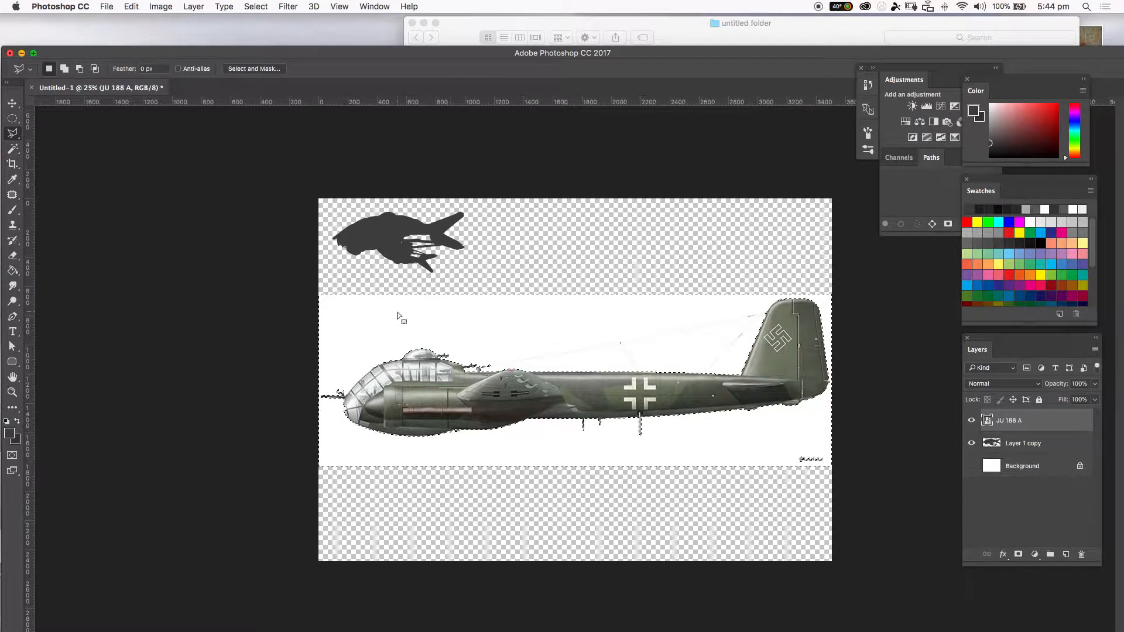
# Add the signature area at the lower right of the image to the selection with the Polygonal Lasso Tool.
pyautogui.keyDown('shift'); pyautogui.click(790, 448); pyautogui.keyUp('shift')
pyautogui.keyDown('shift'); pyautogui.click(791, 483); pyautogui.keyUp('shift')
pyautogui.click(857, 440)
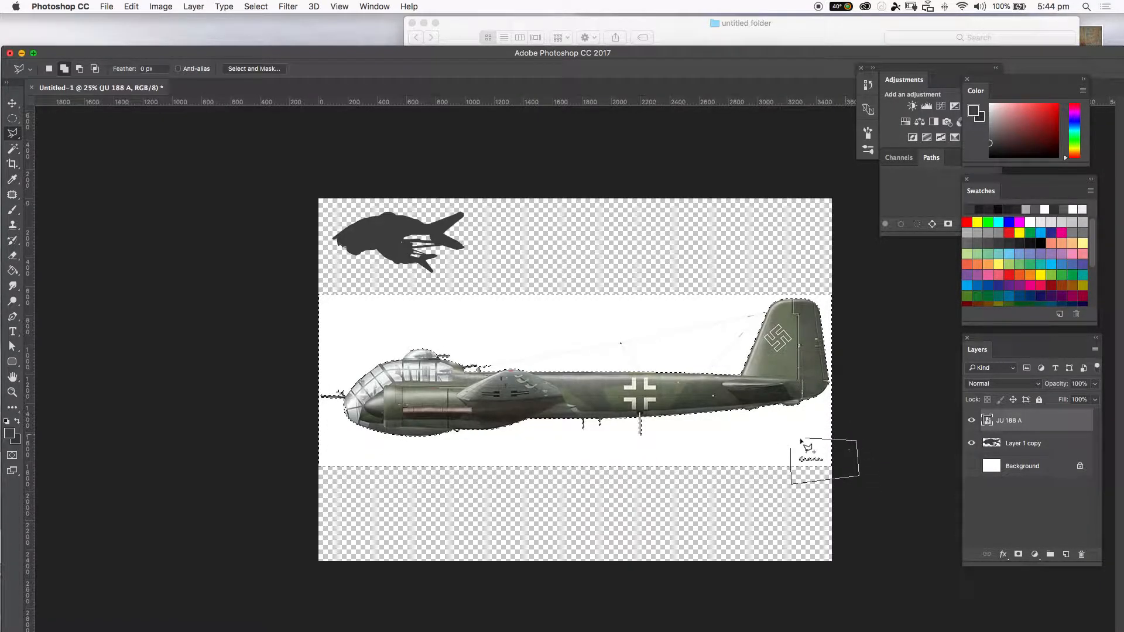
pyautogui.click(793, 441)
pyautogui.click(790, 449)
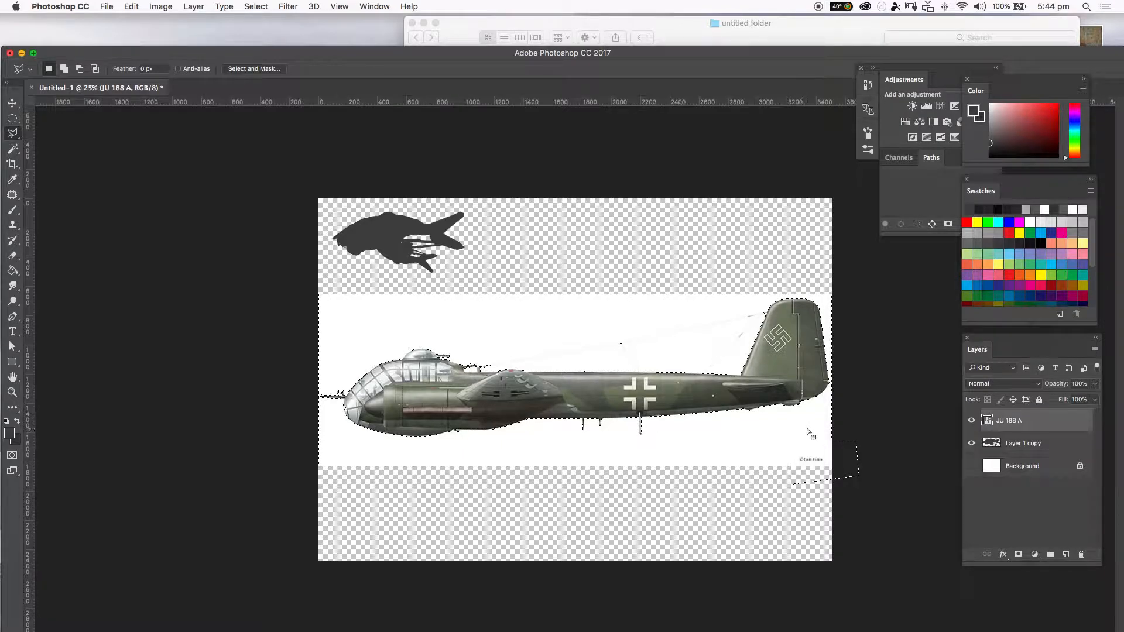
# Rasterize the JU 188 A layer, delete the selected white background and signature, and deselect.
pyautogui.press('BackSpace')
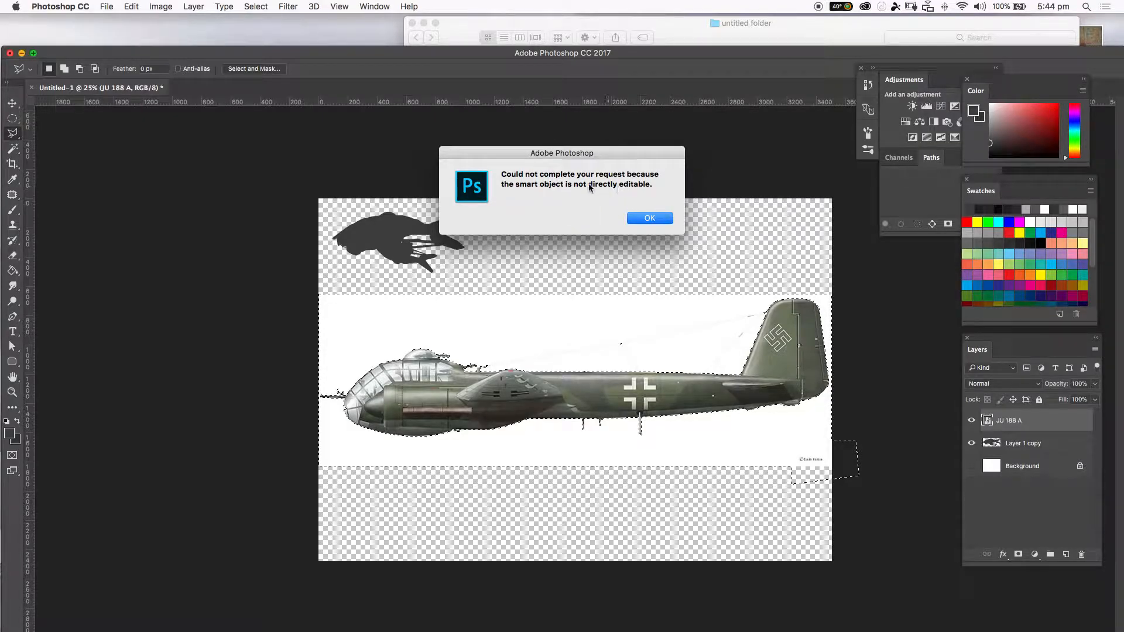
pyautogui.click(650, 221)
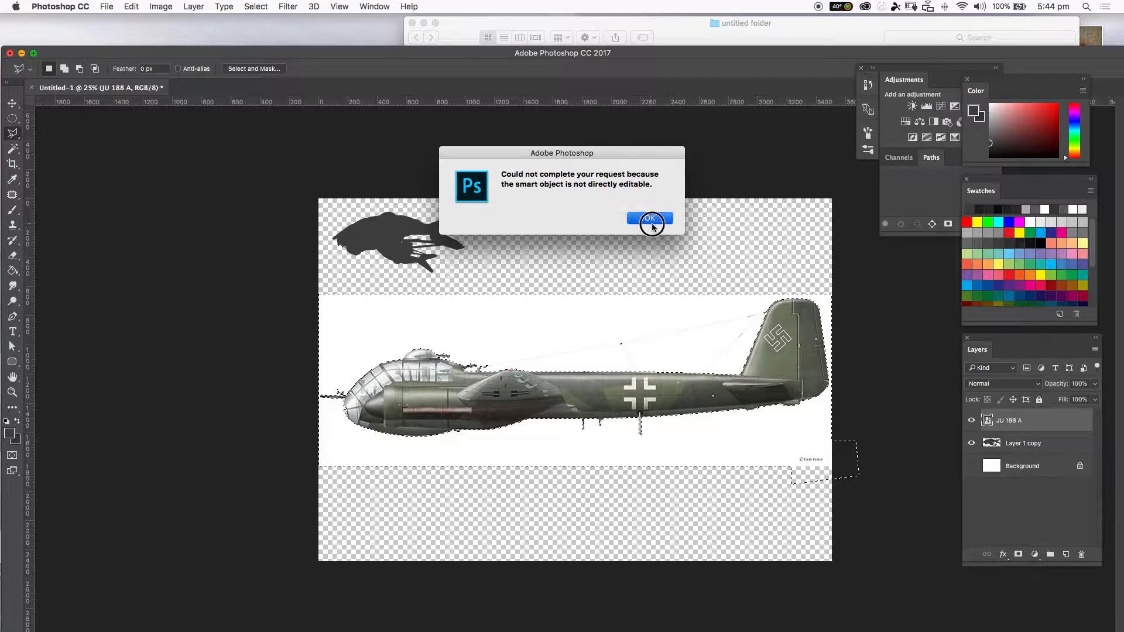
pyautogui.rightClick(1024, 421)
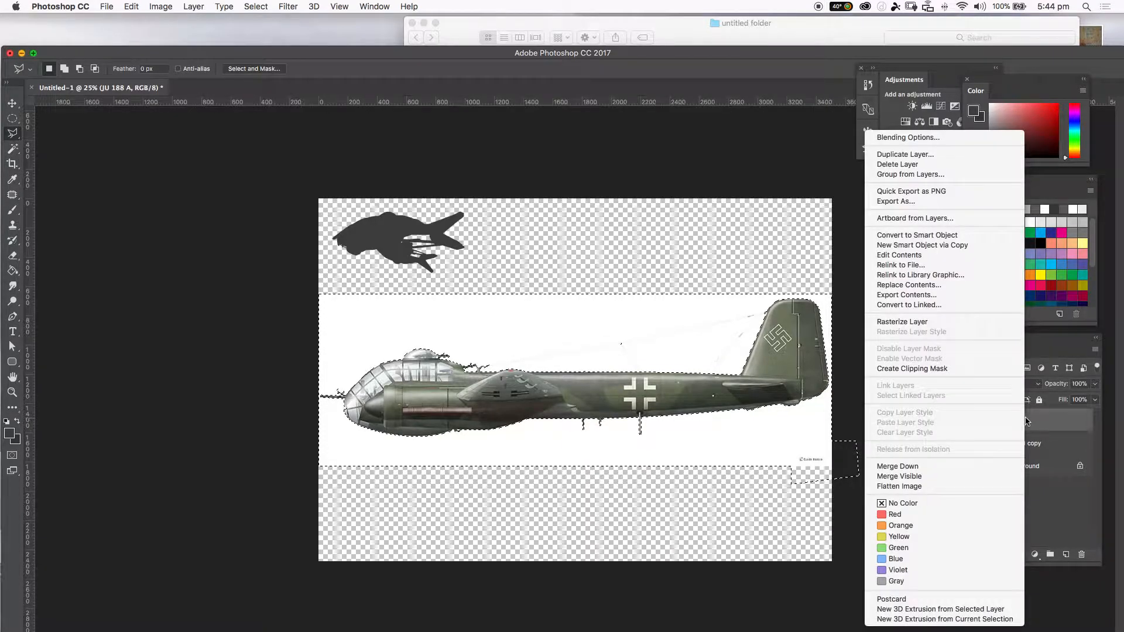
pyautogui.click(897, 323)
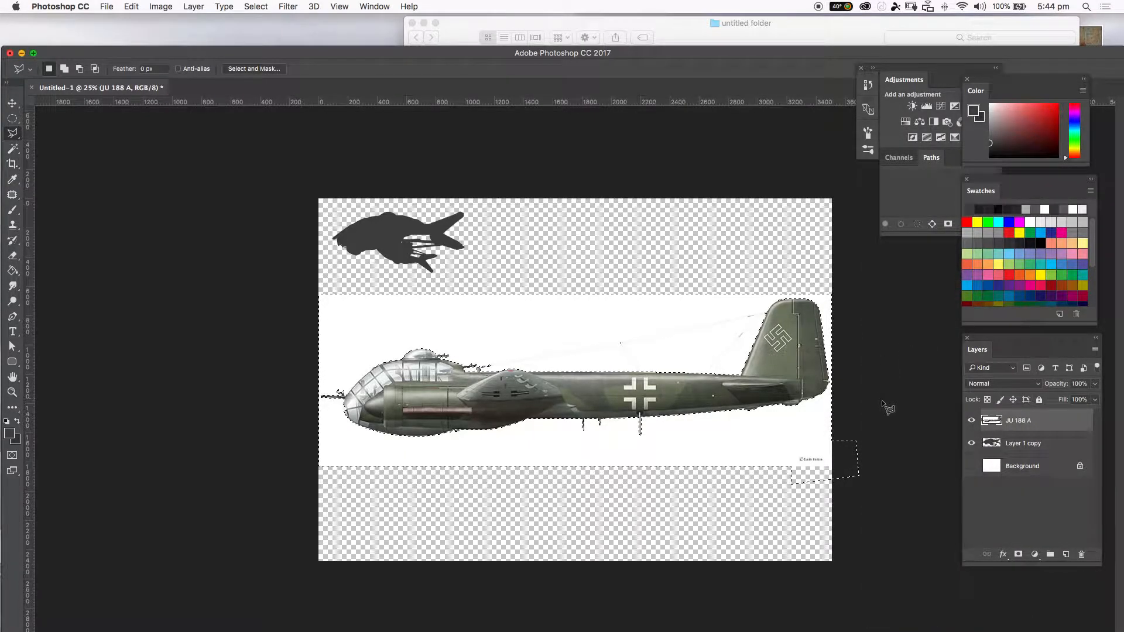
pyautogui.press('Delete')
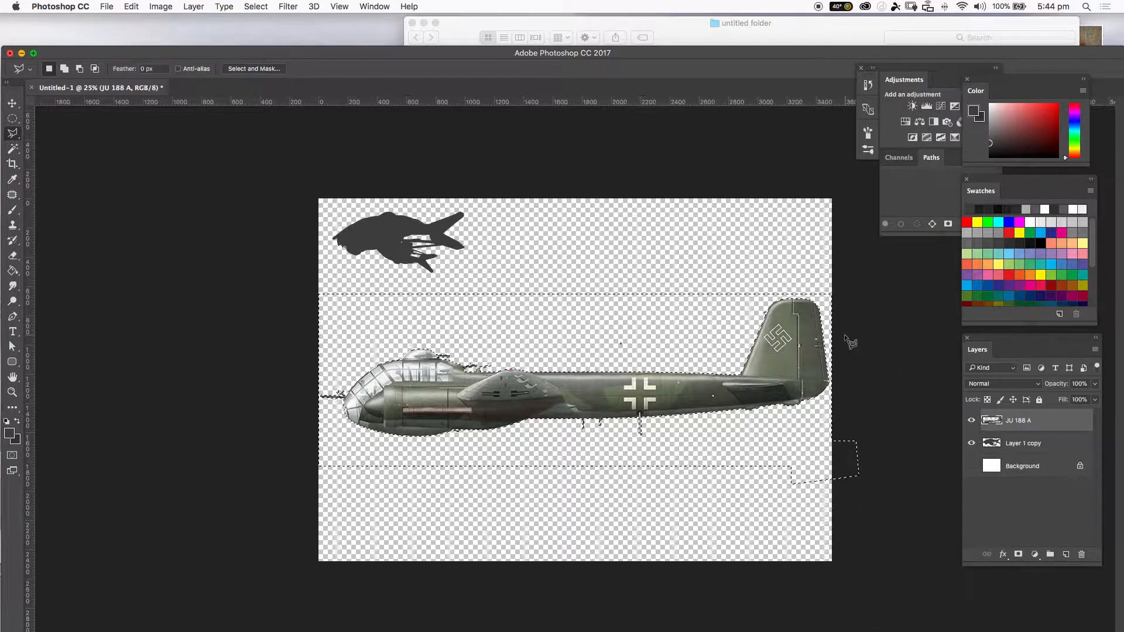
pyautogui.press('super+d')
# Lasso-select stray marks above the fuselage, then deselect.
pyautogui.click(620, 361)
pyautogui.click(639, 345)
pyautogui.click(639, 326)
pyautogui.click(604, 318)
pyautogui.click(588, 347)
pyautogui.click(616, 362)
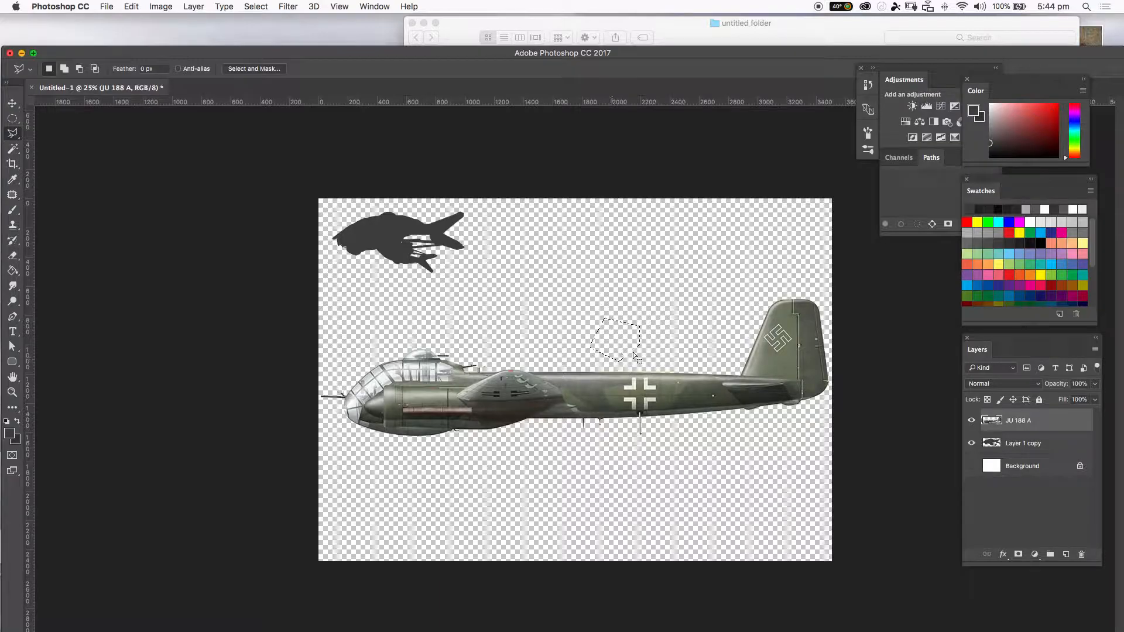
pyautogui.press('super+d')
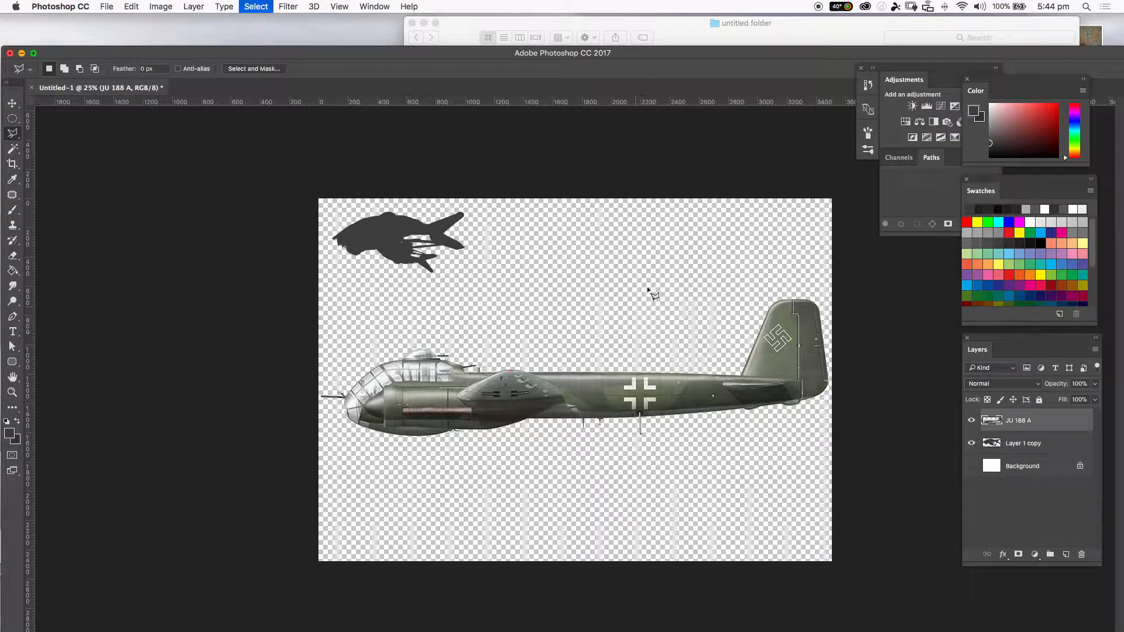
pyautogui.press('v')
pyautogui.moveTo(638, 370)
pyautogui.mouseDown()
pyautogui.moveTo(672, 311)
pyautogui.moveTo(596, 336)
pyautogui.moveTo(656, 328)
pyautogui.mouseUp()
pyautogui.press('super+z')
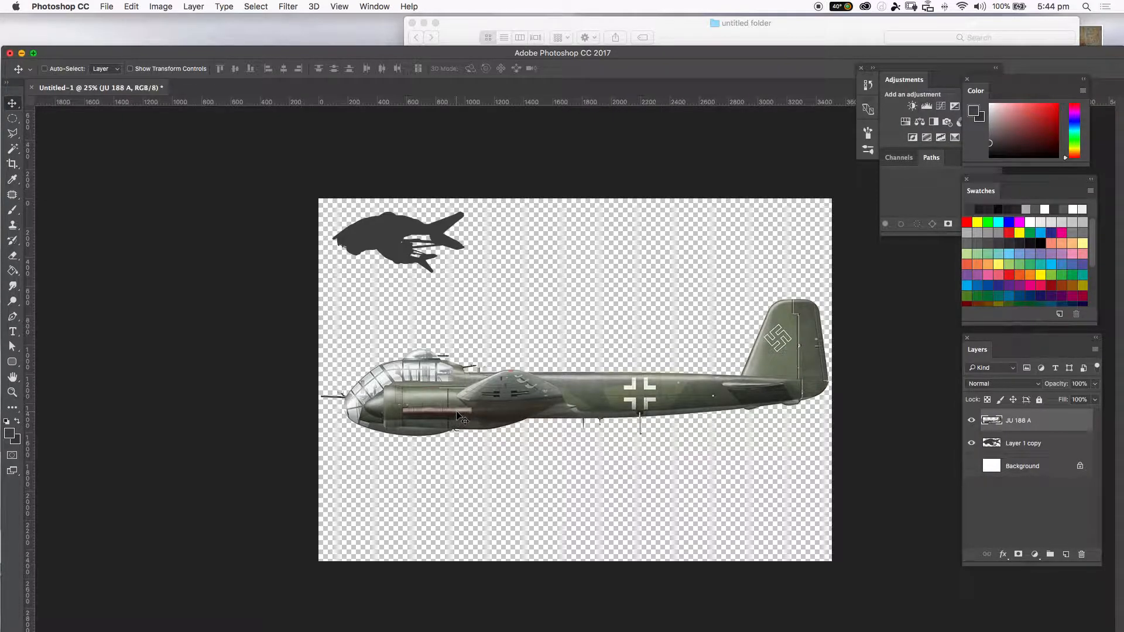
# Add a Color Overlay layer style to the aircraft layer with Normal blend mode at 100% opacity.
pyautogui.click(1003, 556)
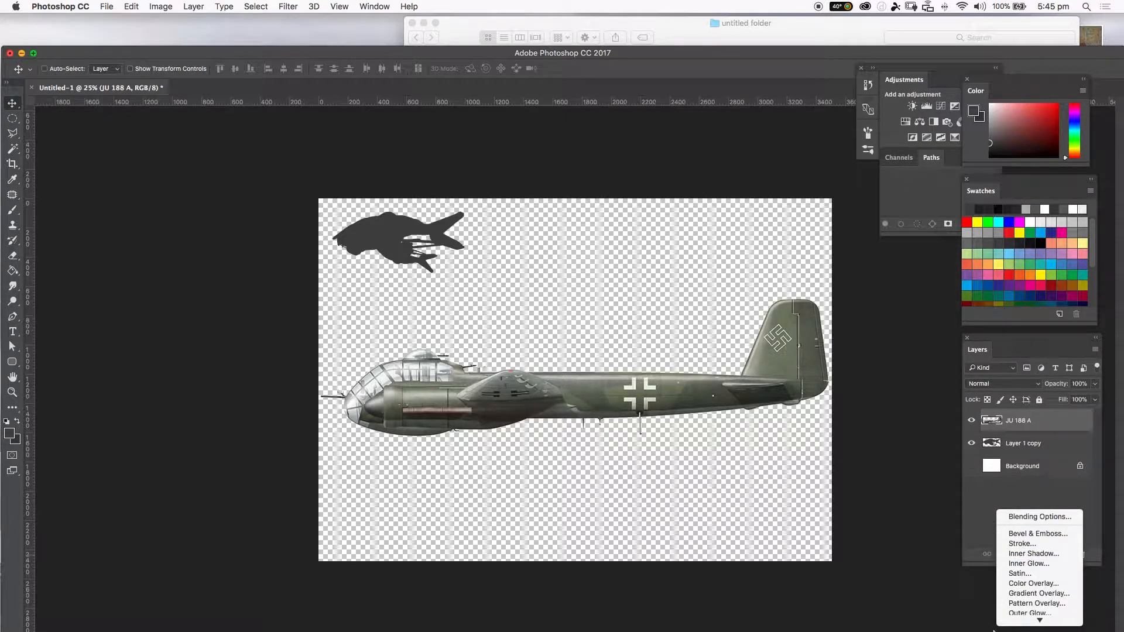
pyautogui.click(1033, 579)
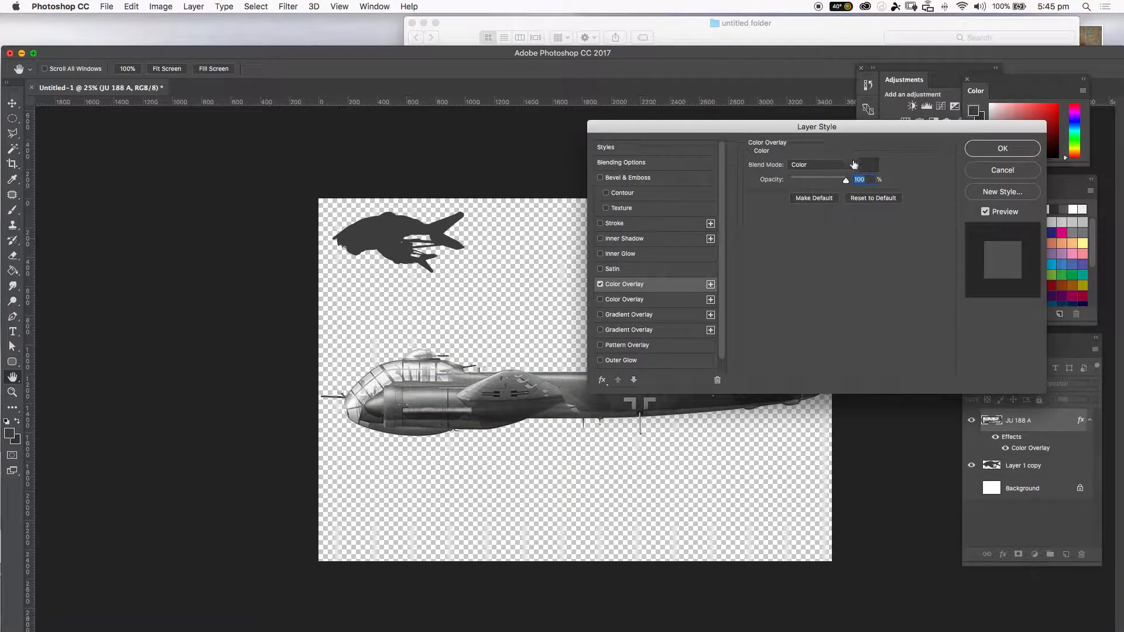
pyautogui.click(804, 168)
pyautogui.moveTo(832, 3)
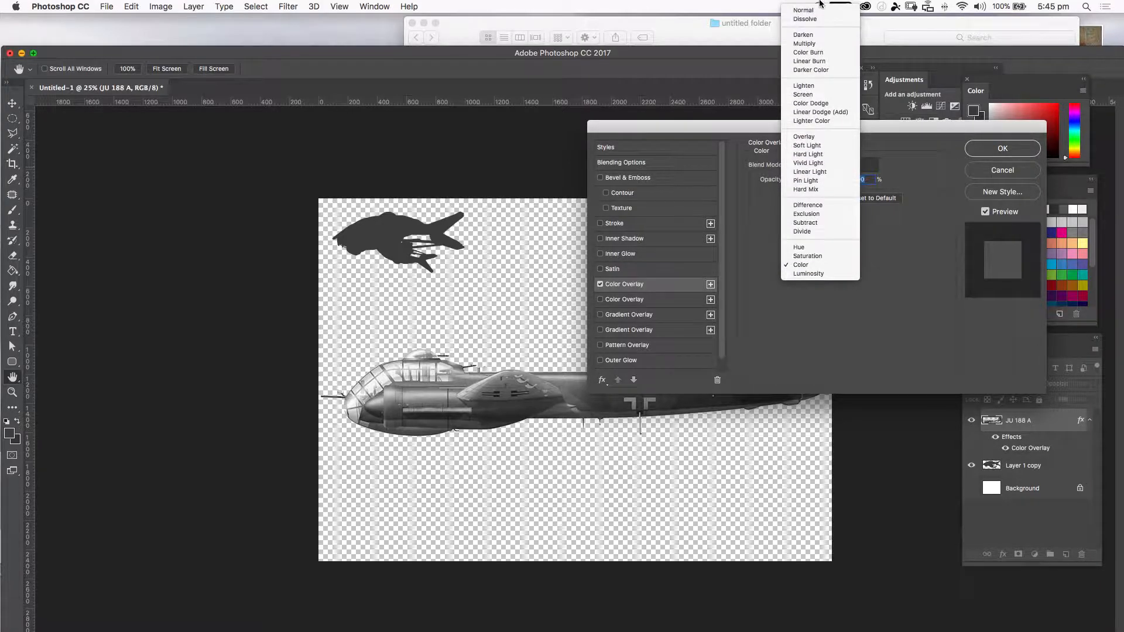
pyautogui.click(821, 10)
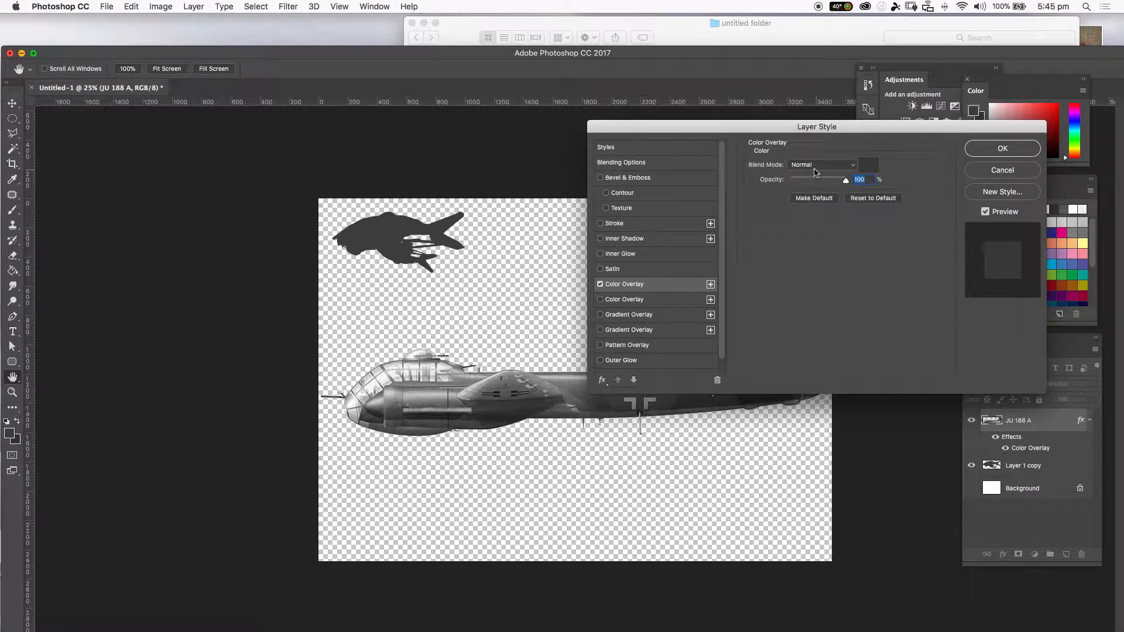
pyautogui.moveTo(847, 180)
pyautogui.mouseDown()
pyautogui.moveTo(838, 184)
pyautogui.moveTo(865, 180)
pyautogui.mouseUp()
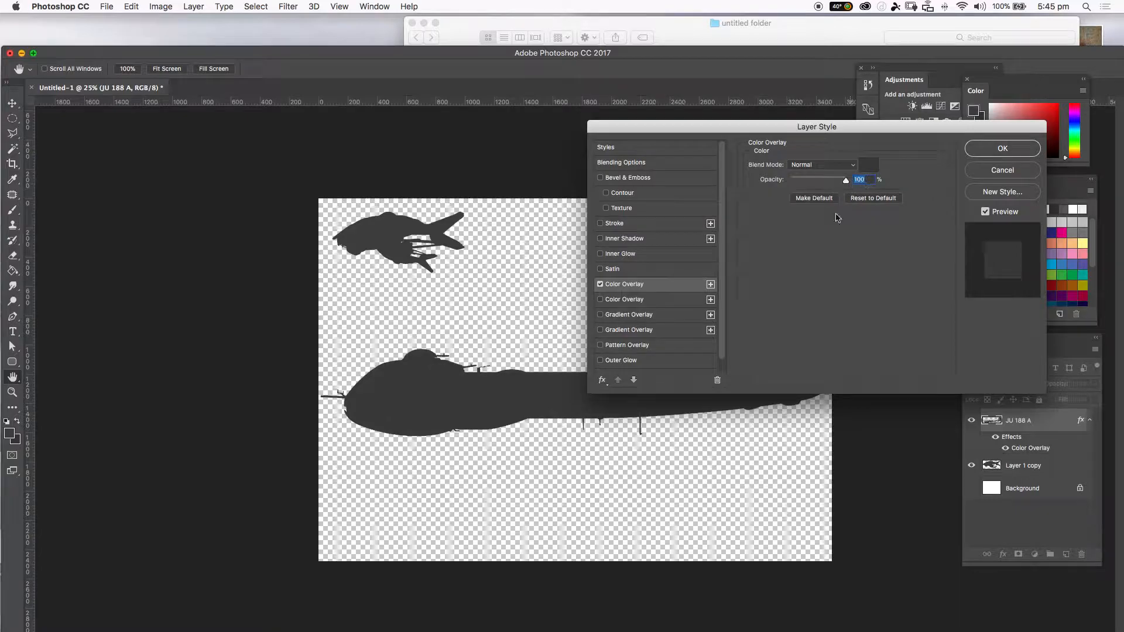
# Set the Color Overlay colour to pure red ff0000.
pyautogui.moveTo(752, 128); pyautogui.dragTo(797, 65)
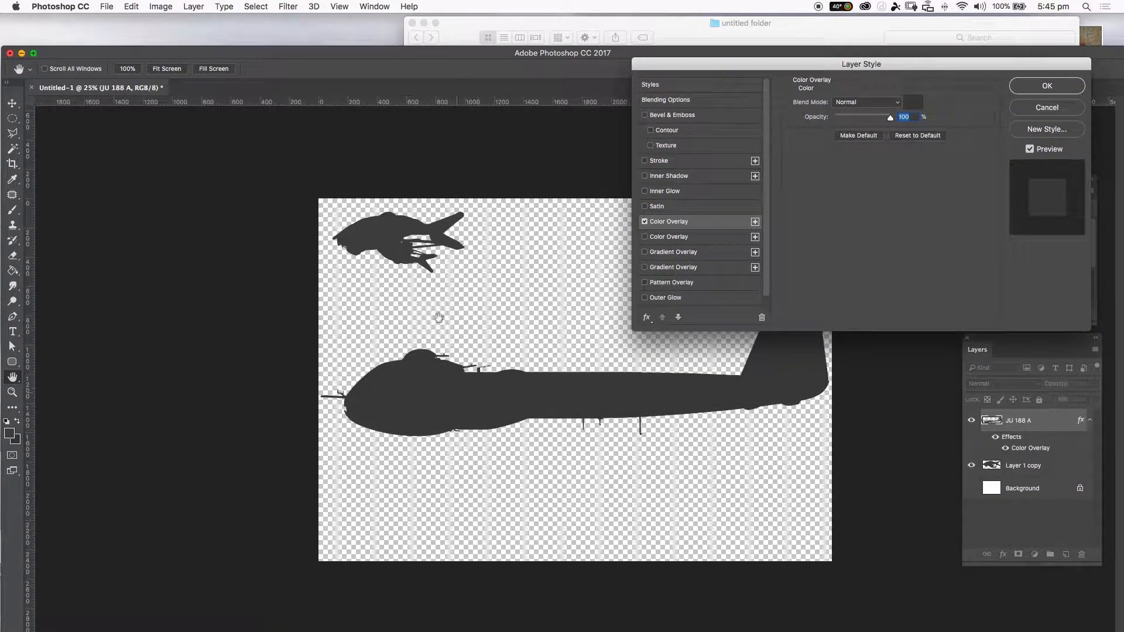
pyautogui.click(913, 102)
pyautogui.click(672, 140)
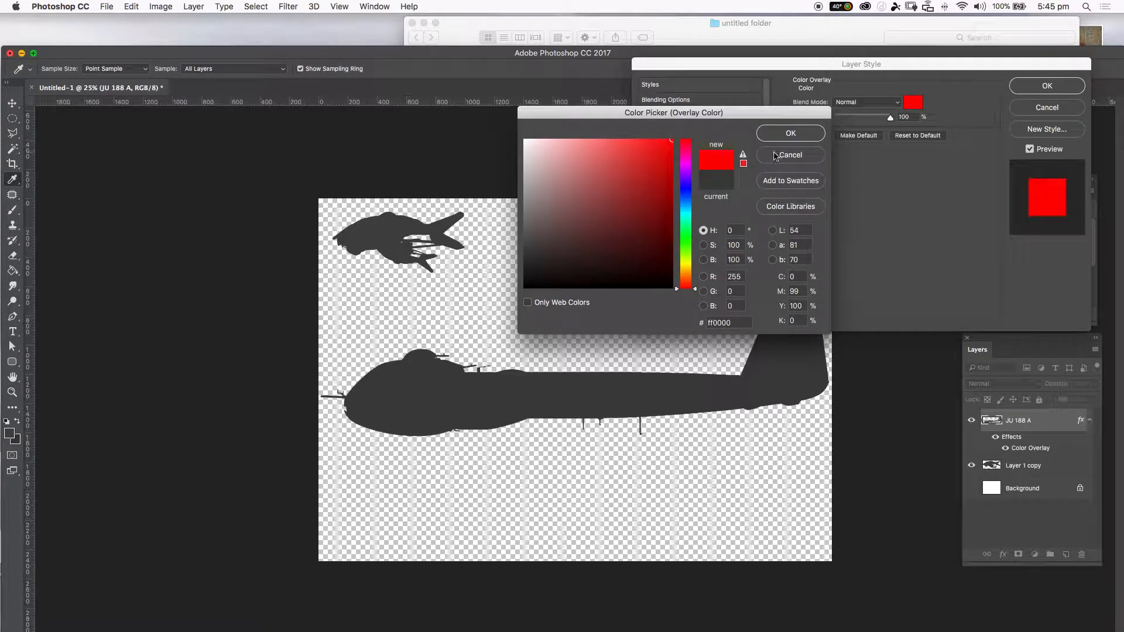
pyautogui.click(784, 135)
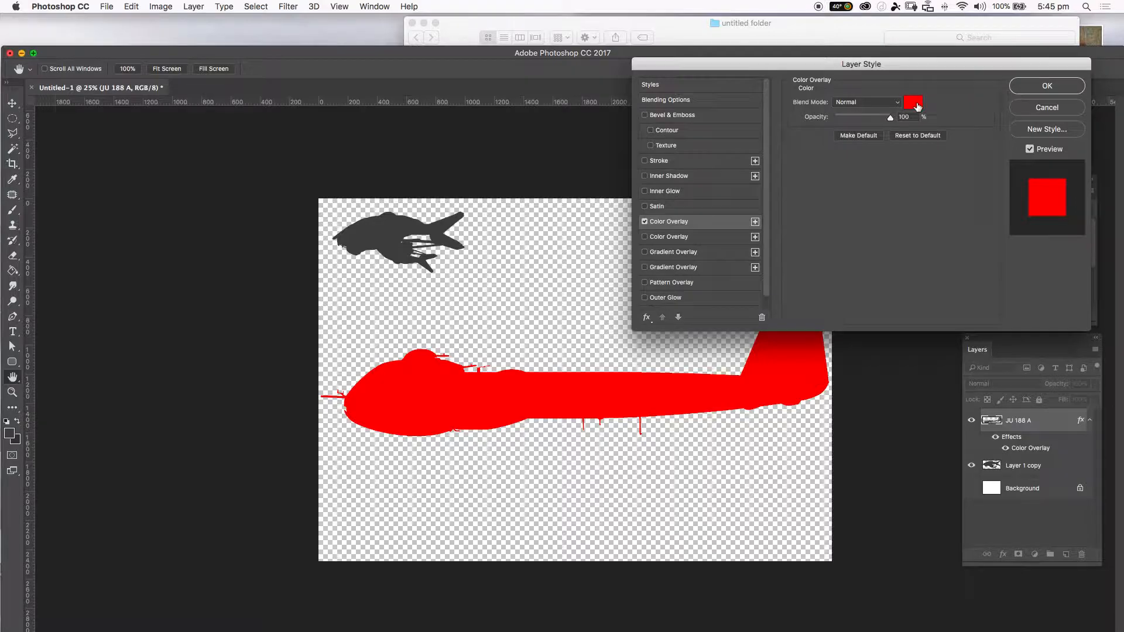
# Sample the dark grey 454545 from the other silhouette as the overlay colour and apply the layer style.
pyautogui.click(911, 102)
pyautogui.click(385, 230)
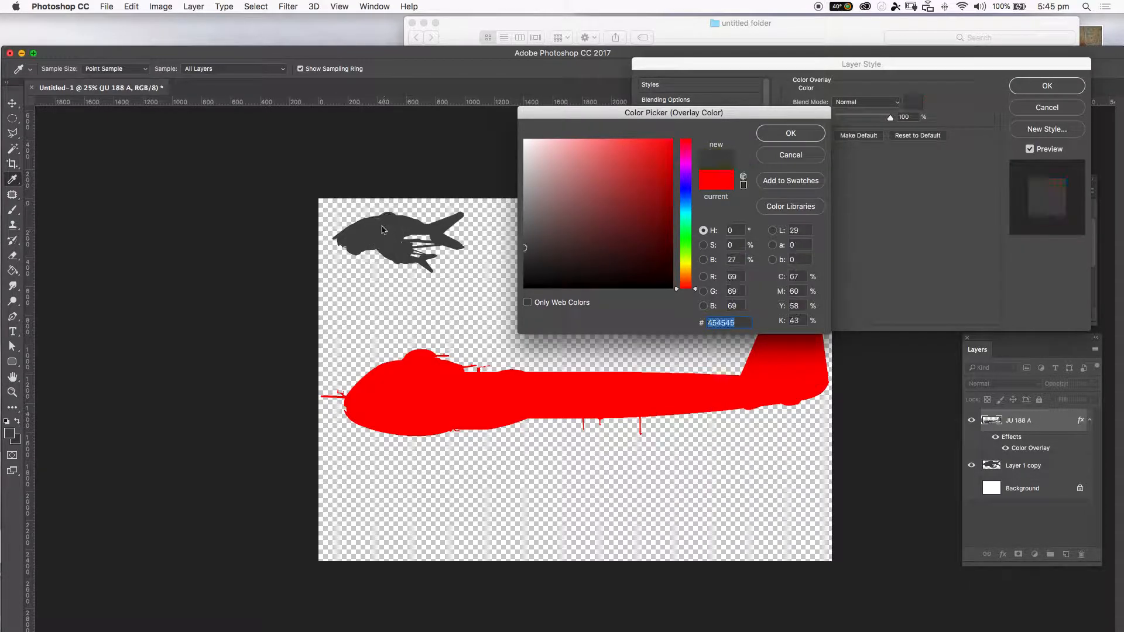
pyautogui.click(793, 133)
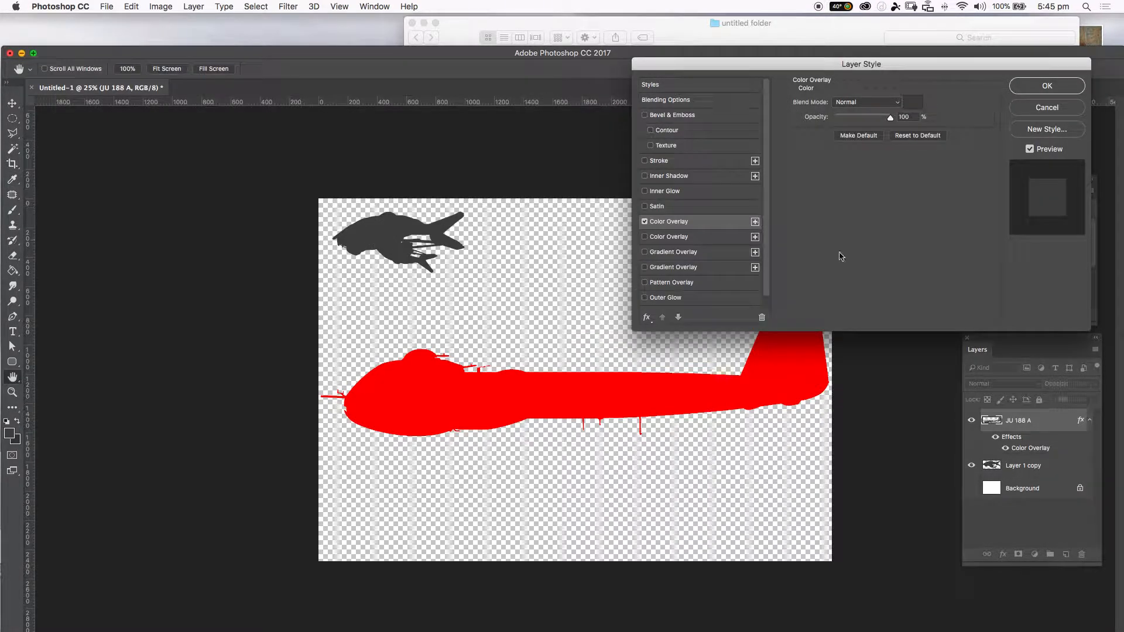
pyautogui.click(1018, 92)
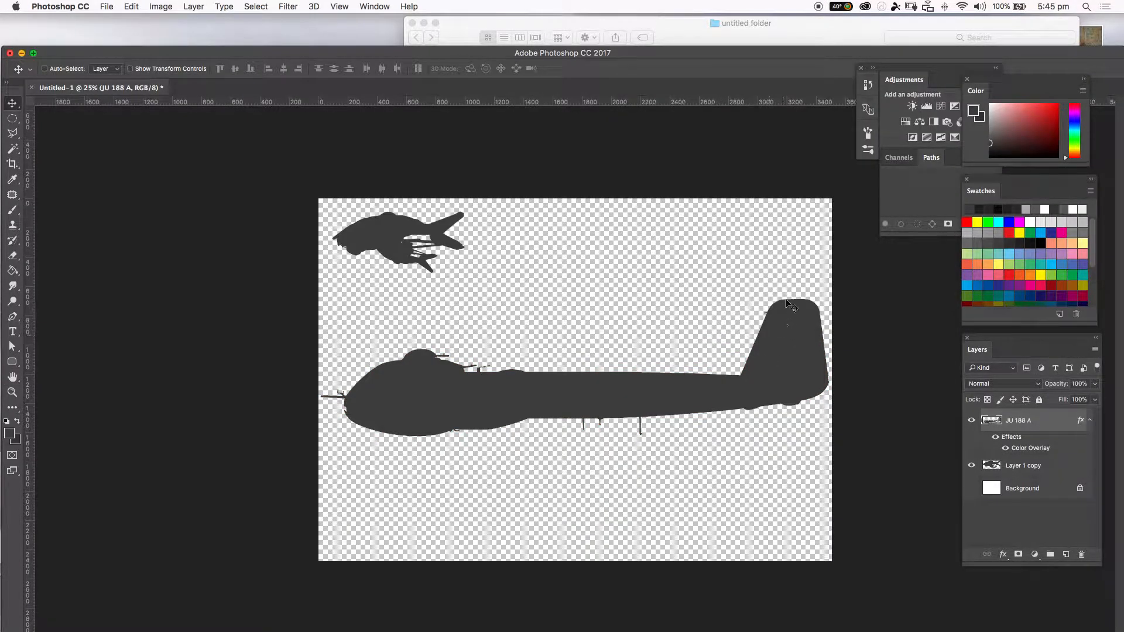
# Rasterize the aircraft layer's layer style.
pyautogui.rightClick(1031, 422)
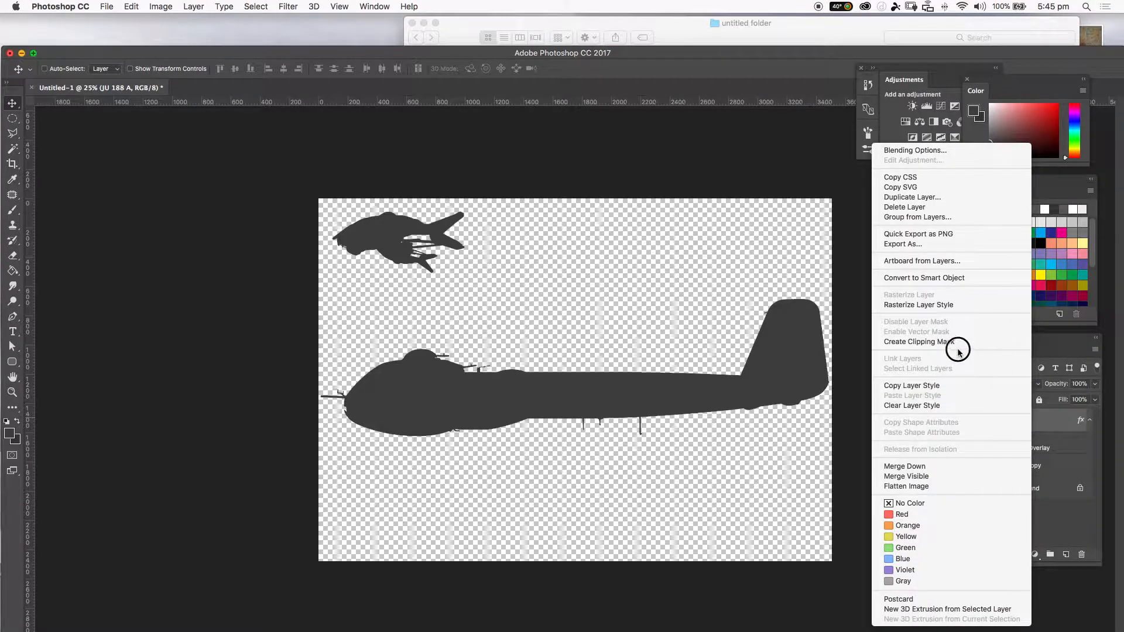
pyautogui.click(925, 305)
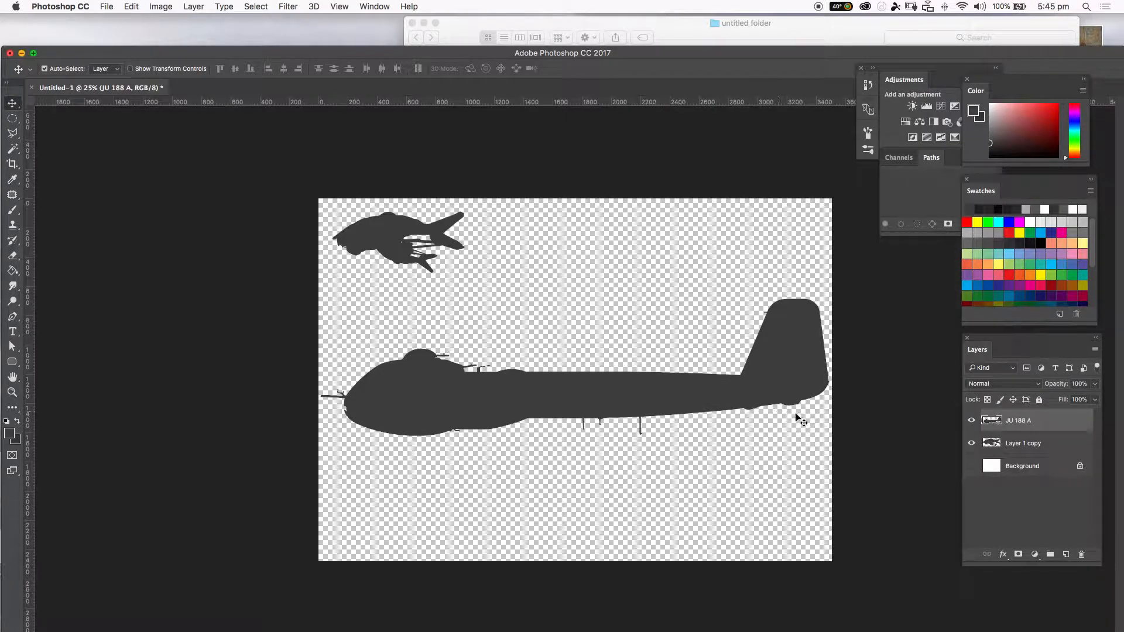
# Scale the aircraft to about 55% and move it to the upper middle of the canvas.
pyautogui.hotkey('ctrl', 't')
pyautogui.moveTo(808, 426); pyautogui.dragTo(585, 362)
pyautogui.moveTo(544, 329); pyautogui.dragTo(706, 249)
pyautogui.moveTo(692, 55); pyautogui.dragTo(689, 26)
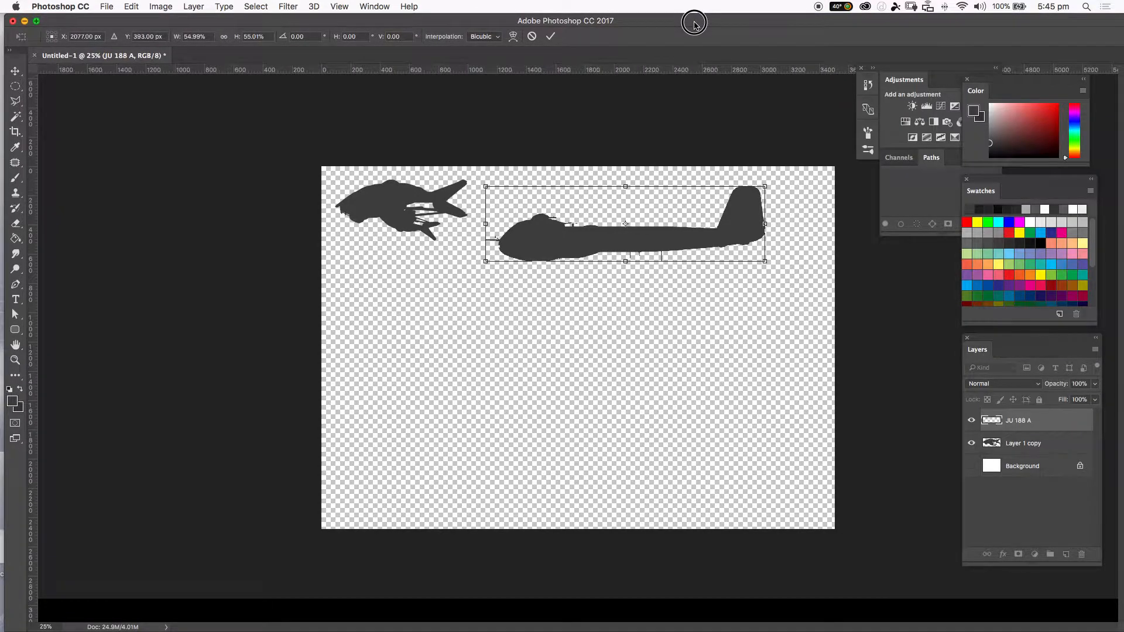
pyautogui.press('Return')
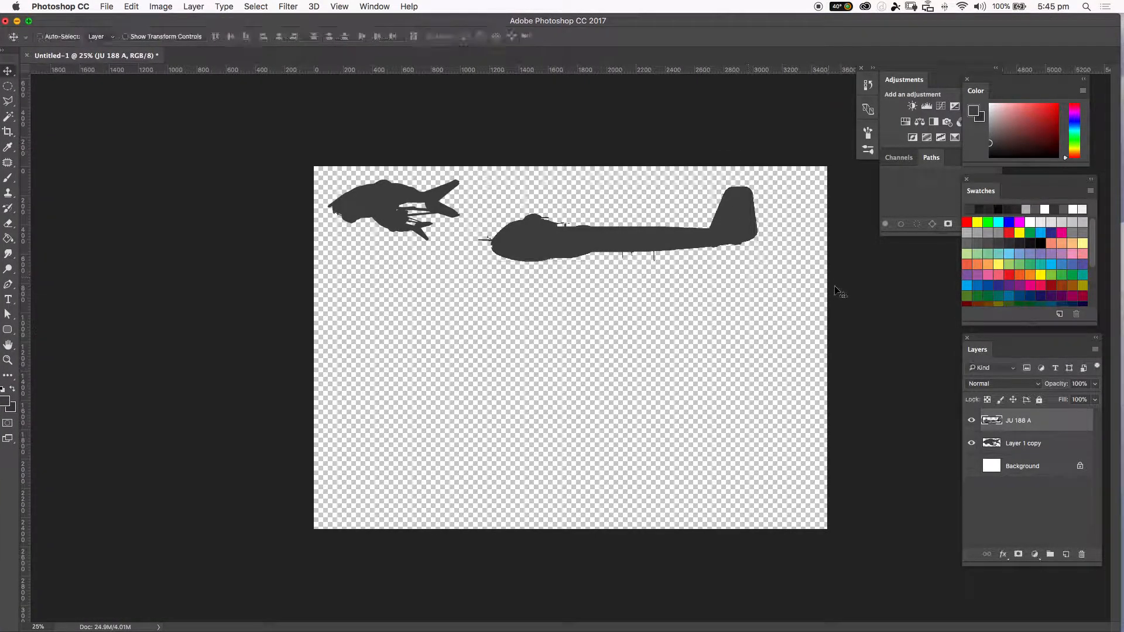
# Show the Background layer and erase stray marks beneath the aircraft's fuselage with a 45 px eraser.
pyautogui.click(971, 466)
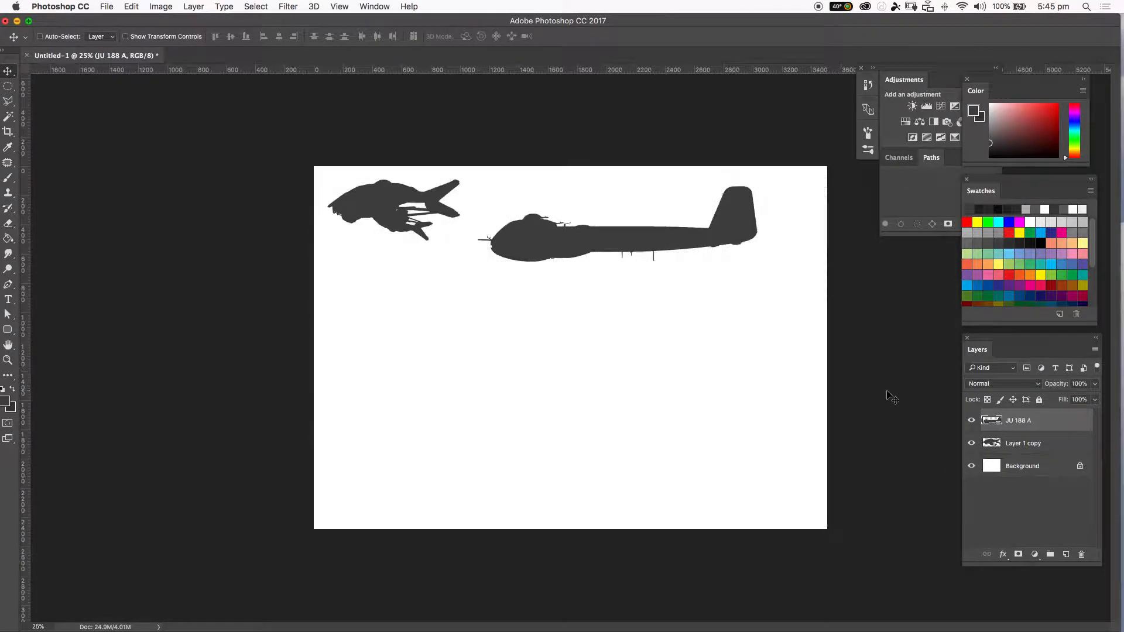
pyautogui.press('super+plus')
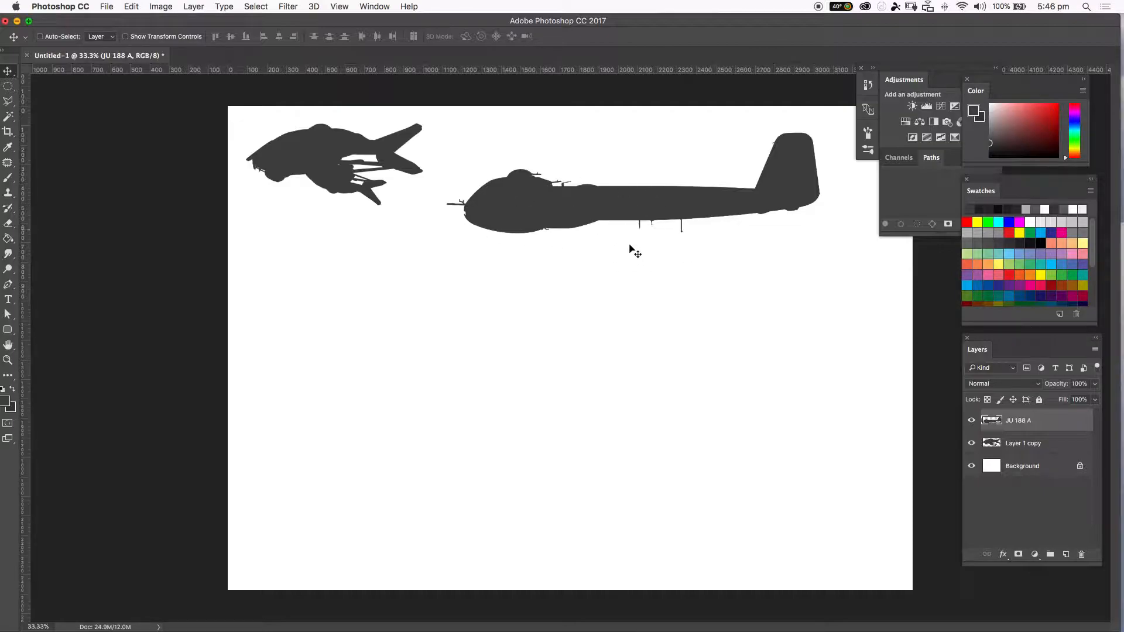
pyautogui.press('e')
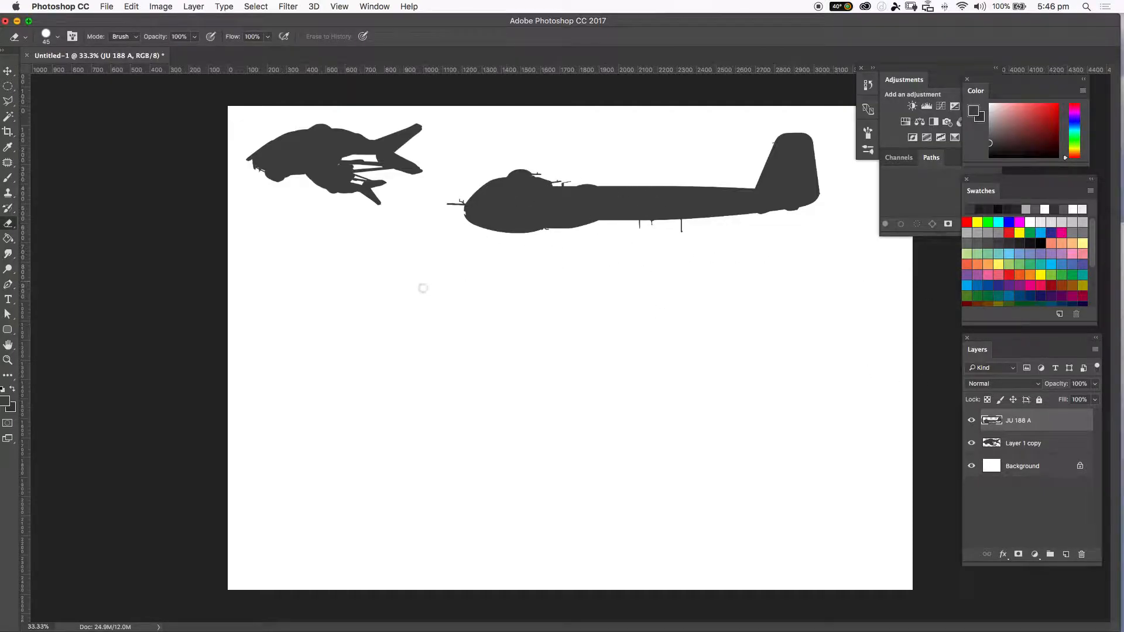
pyautogui.rightClick(577, 275)
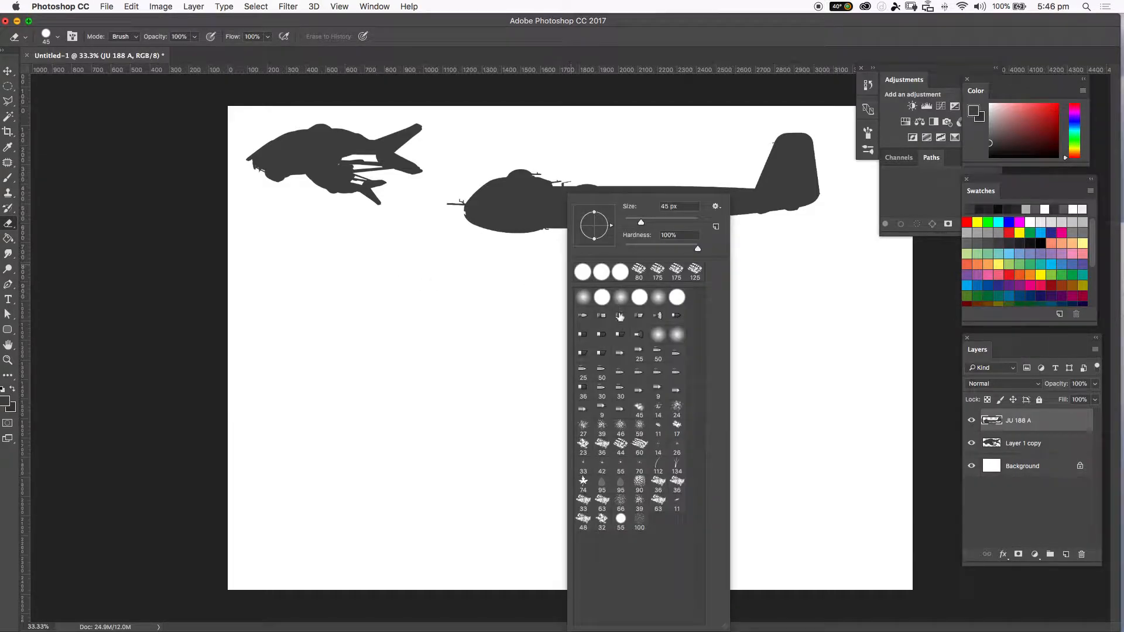
pyautogui.click(516, 313)
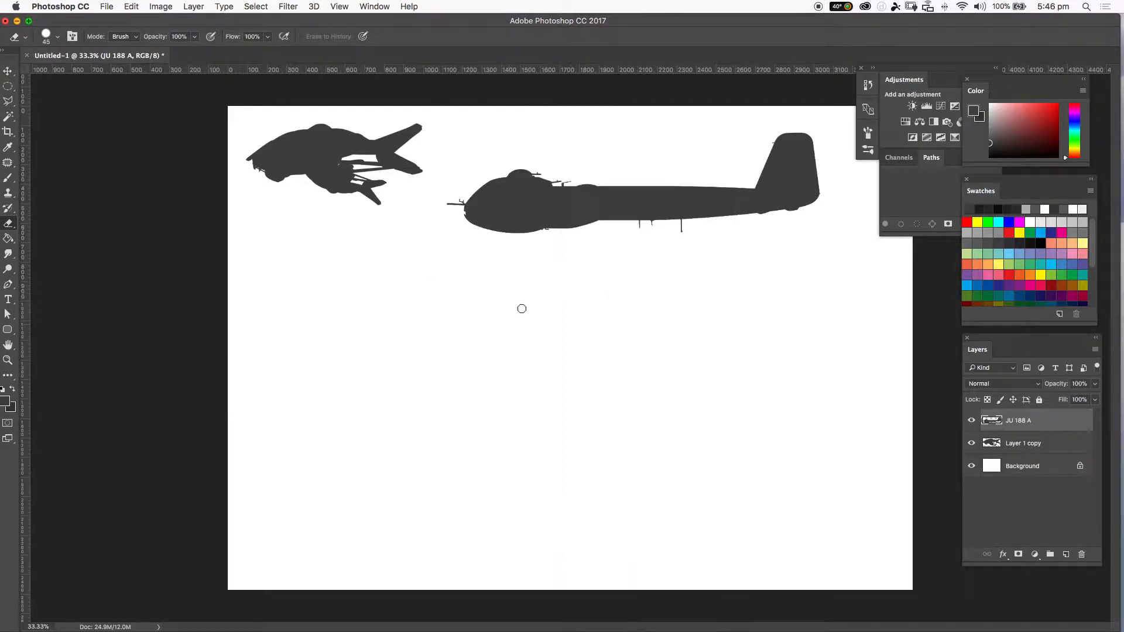
pyautogui.moveTo(599, 221); pyautogui.dragTo(604, 212)
pyautogui.keyDown('shift'); pyautogui.click(753, 206); pyautogui.keyUp('shift')
pyautogui.moveTo(754, 208); pyautogui.dragTo(754, 217)
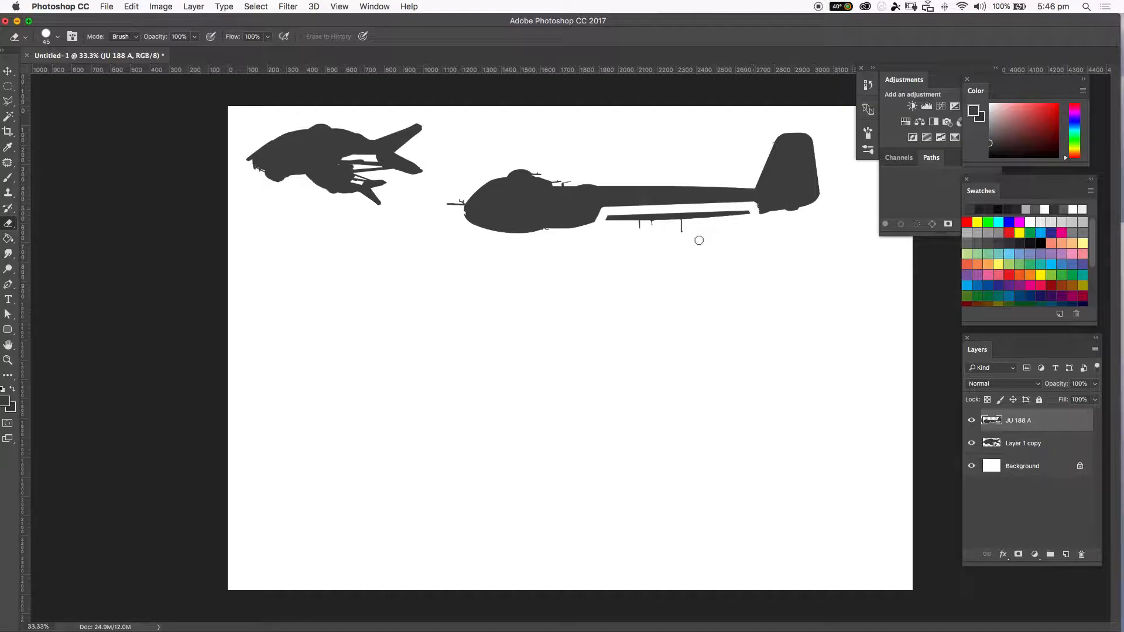
pyautogui.moveTo(612, 225)
pyautogui.mouseDown()
pyautogui.moveTo(669, 219)
pyautogui.moveTo(598, 221)
pyautogui.moveTo(748, 214)
pyautogui.moveTo(685, 213)
pyautogui.mouseUp()
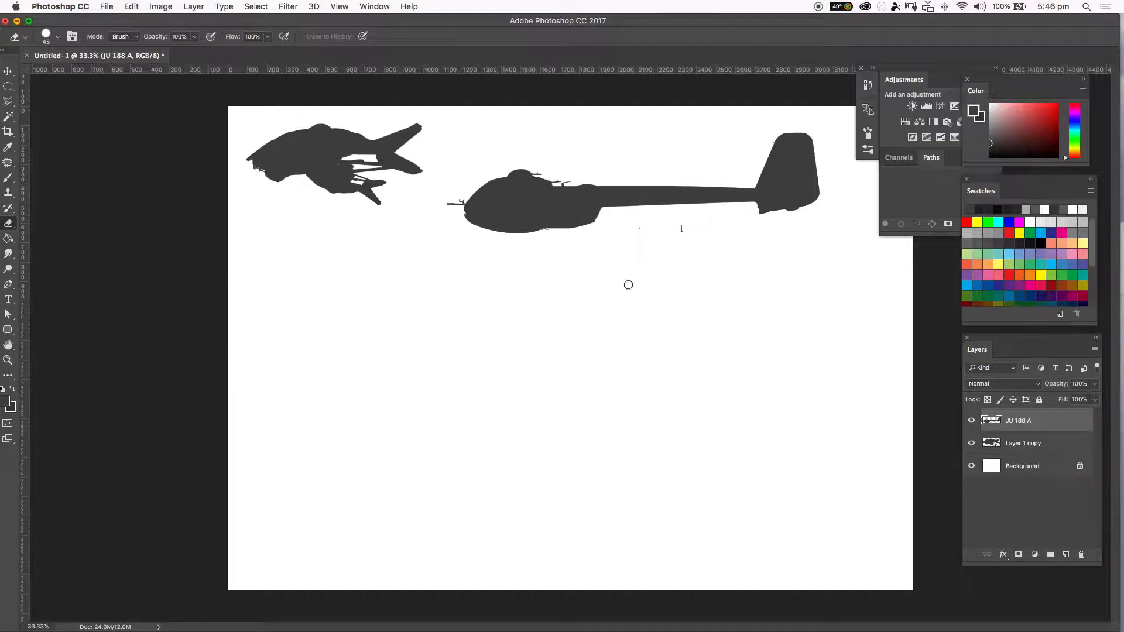
# Try deleting a lasso-selected area under the fuselage, then step back and deselect.
pyautogui.press('l')
pyautogui.click(559, 229)
pyautogui.click(563, 212)
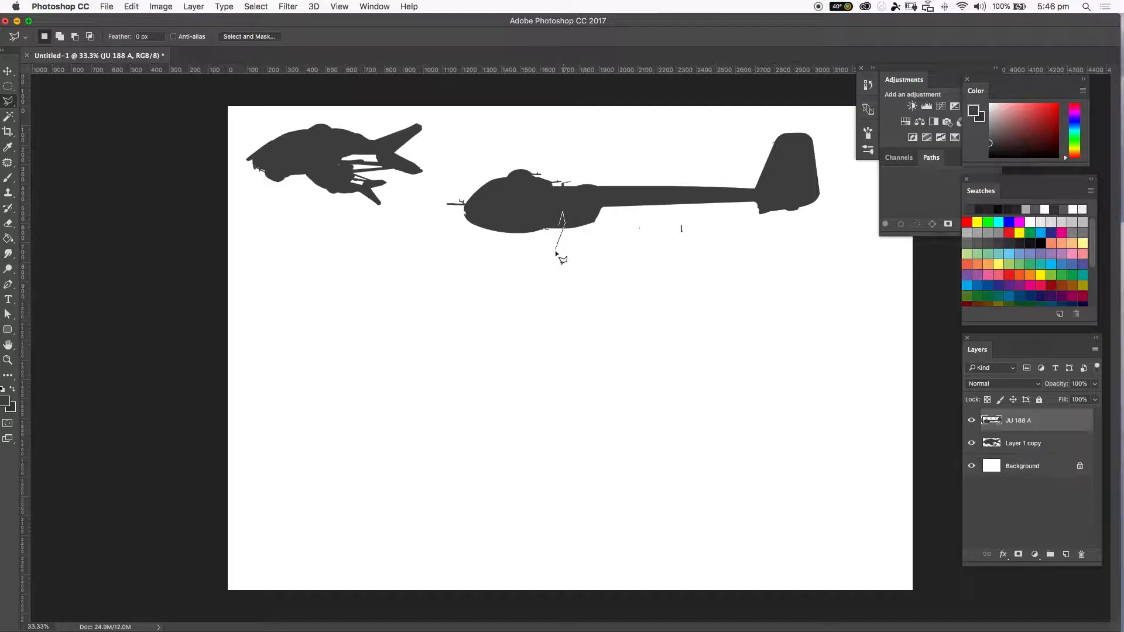
pyautogui.click(555, 238)
pyautogui.press('Delete')
pyautogui.press('super+d')
pyautogui.press('super+z')
pyautogui.press('alt+super+z')
pyautogui.press('super+d')
# Duplicate the aircraft layer, flip the copy vertically and move it down and right over the original.
pyautogui.moveTo(1043, 421); pyautogui.dragTo(1065, 554)
pyautogui.press('super+t')
pyautogui.rightClick(577, 206)
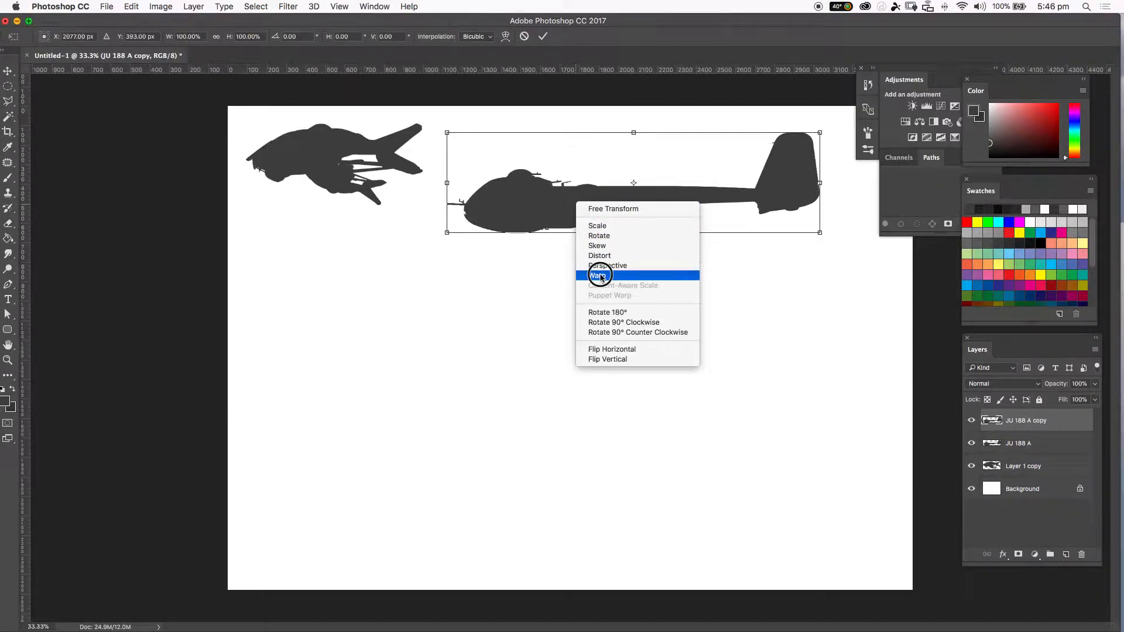
pyautogui.click(627, 359)
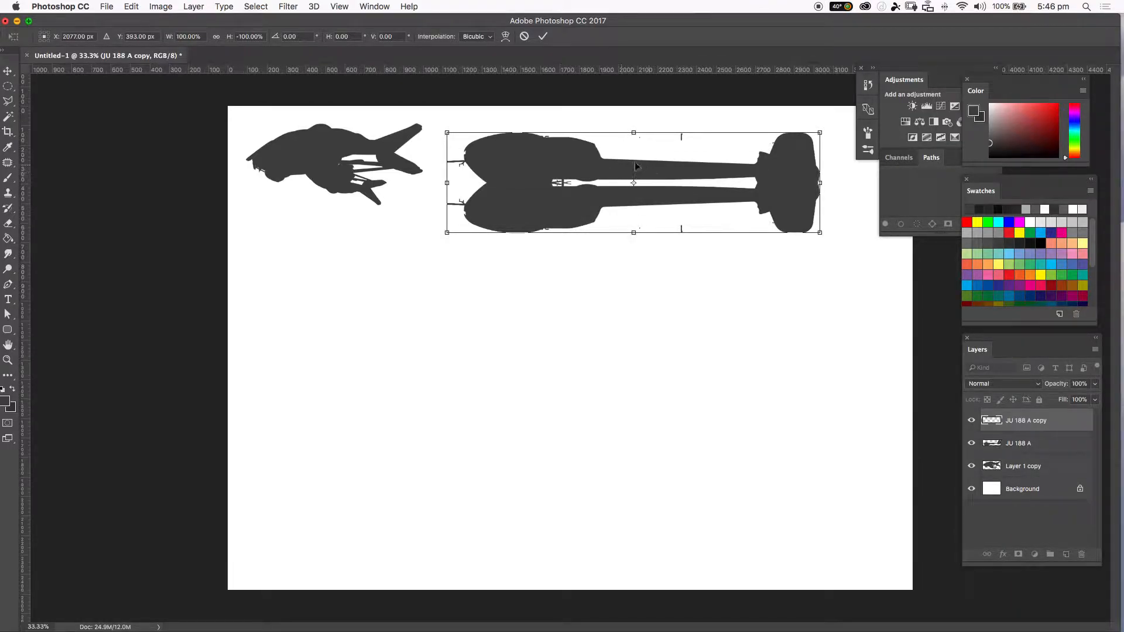
pyautogui.moveTo(528, 169); pyautogui.dragTo(585, 228)
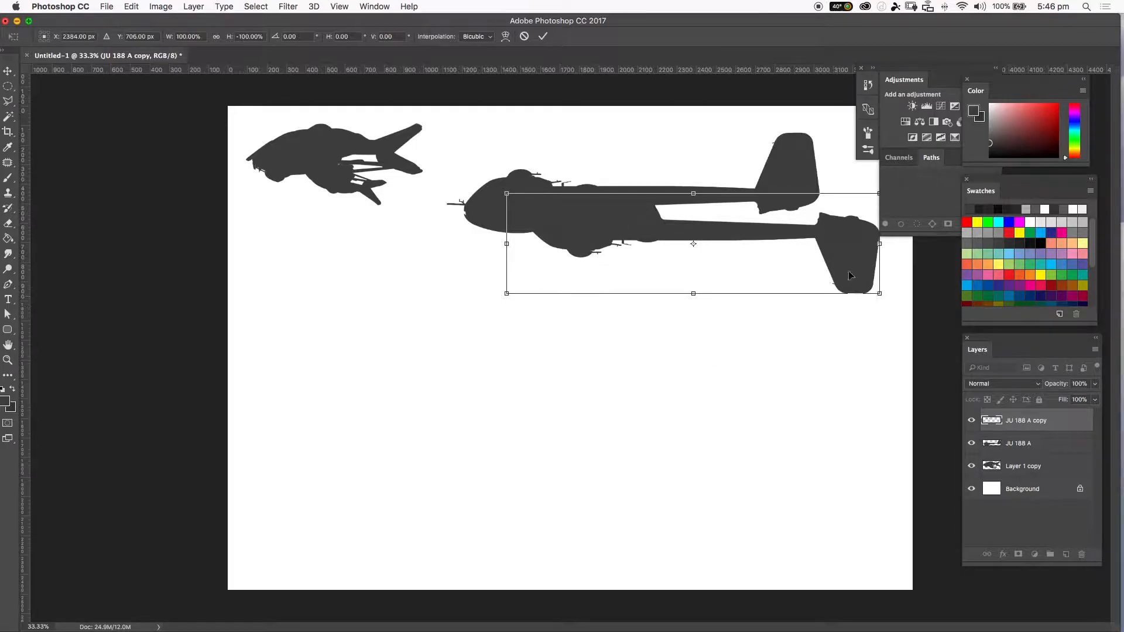
pyautogui.press('Return')
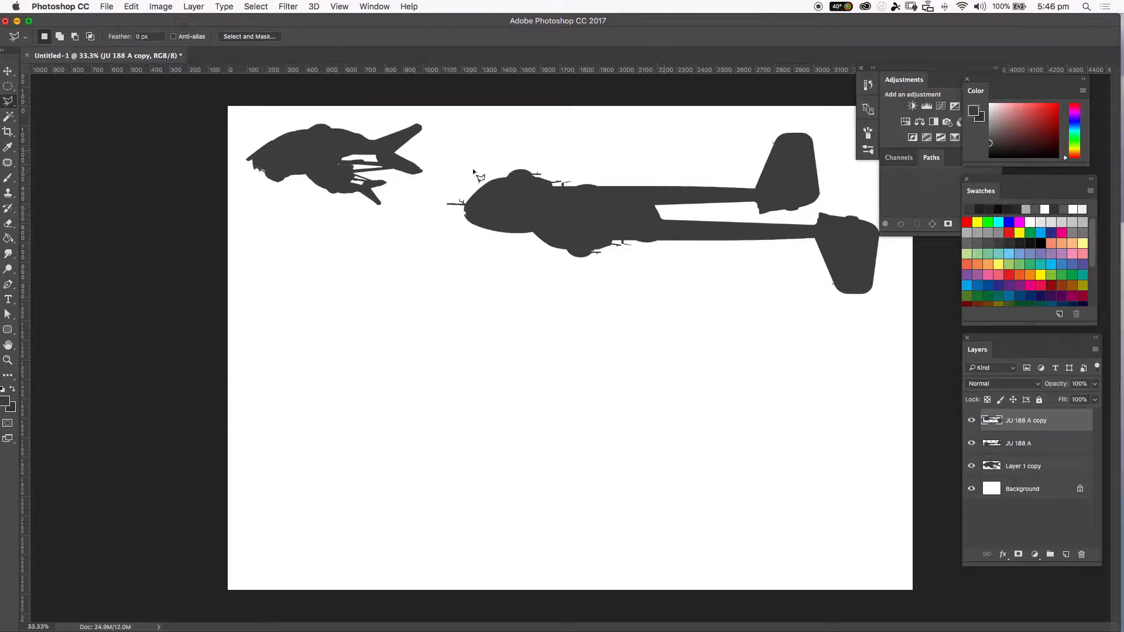
# Lasso-select the flipped copy's rear section, scale it to about 44% under the fuselage, and deselect.
pyautogui.click(660, 219)
pyautogui.click(816, 217)
pyautogui.click(791, 218)
pyautogui.click(827, 203)
pyautogui.click(910, 239)
pyautogui.click(868, 324)
pyautogui.click(828, 340)
pyautogui.click(727, 295)
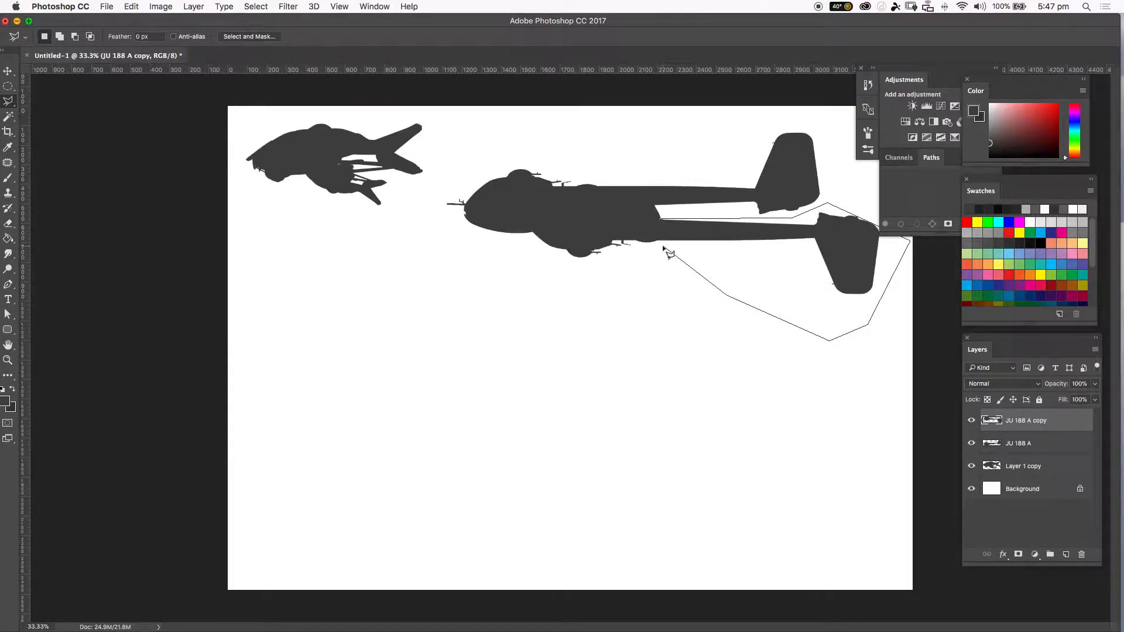
pyautogui.doubleClick(660, 244)
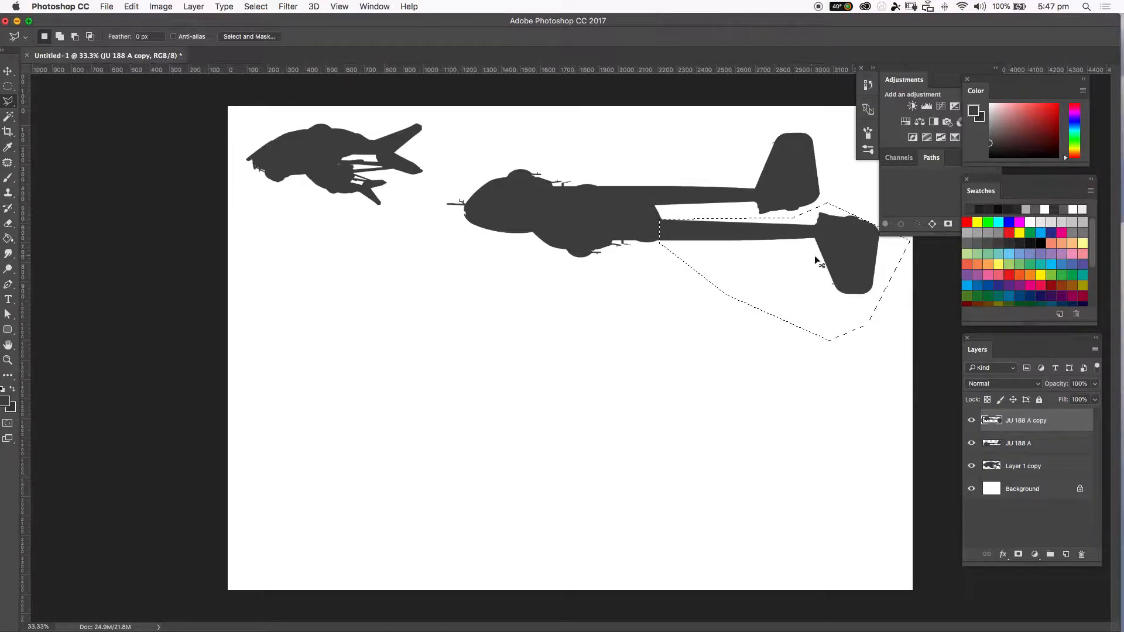
pyautogui.press('super+t')
pyautogui.moveTo(909, 340); pyautogui.dragTo(697, 235)
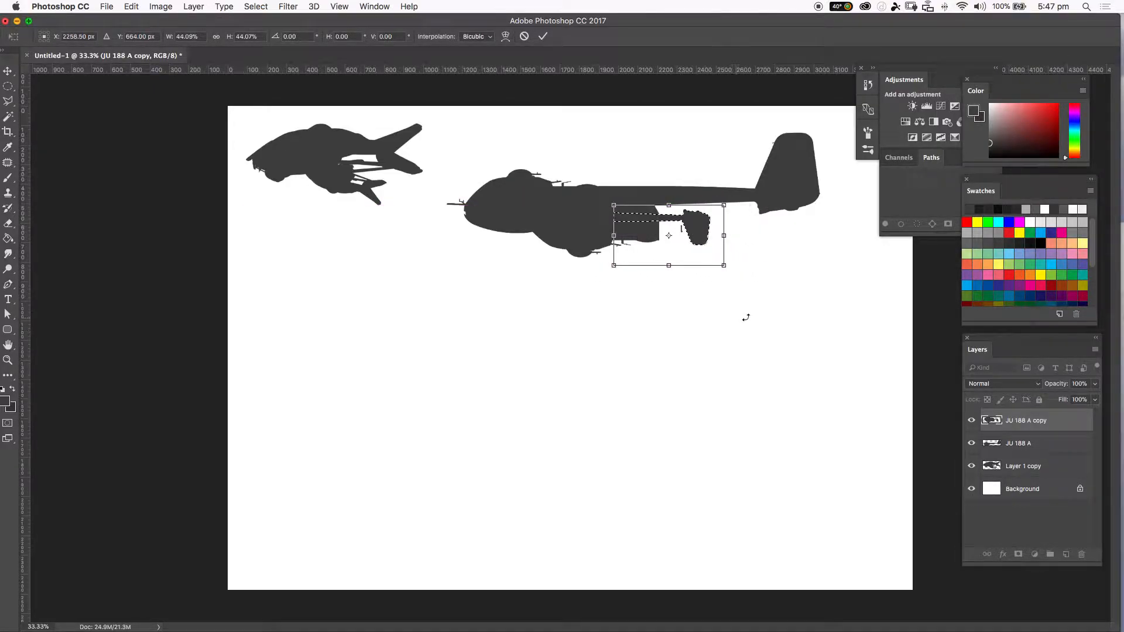
pyautogui.press('Return')
pyautogui.press('super+d')
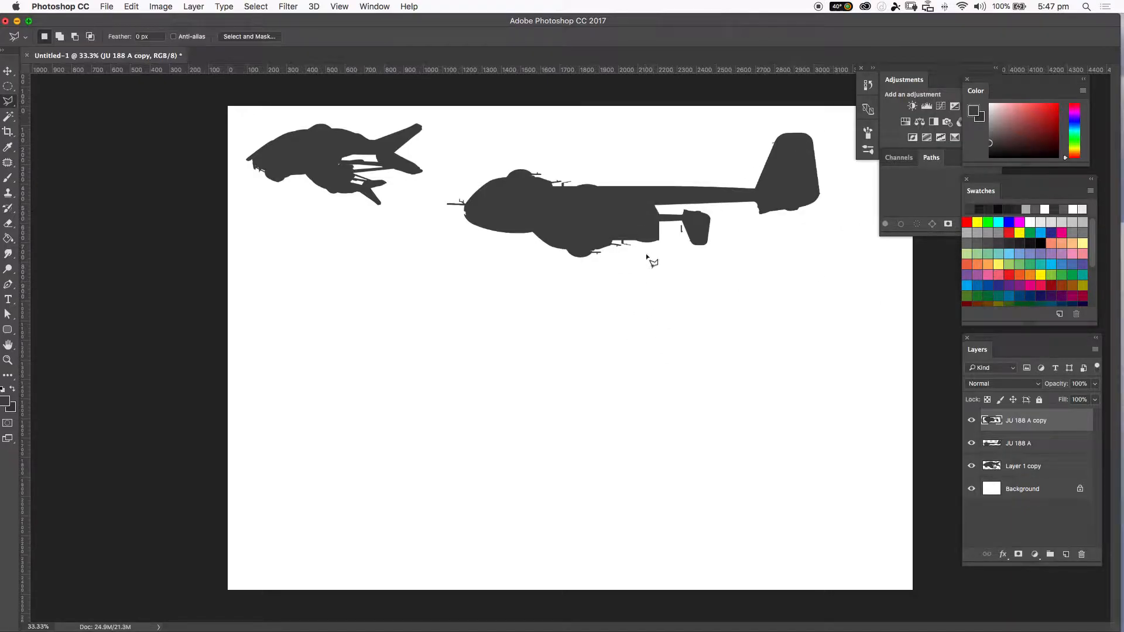
# Paint a small strut joining the new pod to the fuselage with a 25 px brush.
pyautogui.press('b')
pyautogui.press('[')
pyautogui.press('[')
pyautogui.press('[')
pyautogui.press('[')
pyautogui.press('[')
pyautogui.press('[')
pyautogui.moveTo(688, 199); pyautogui.dragTo(703, 234)
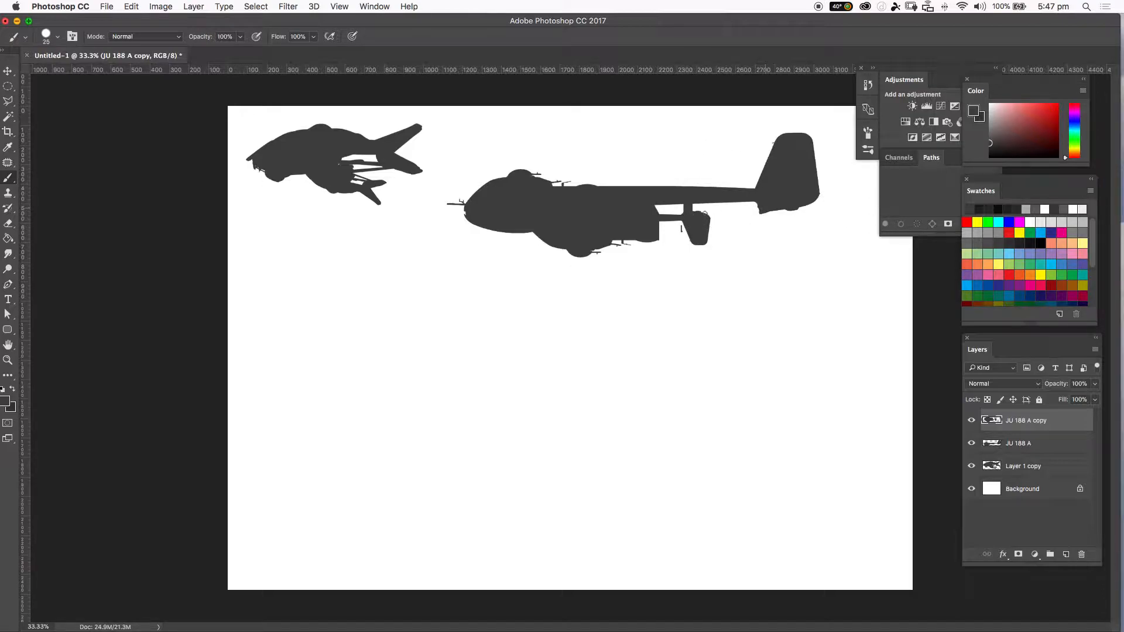
pyautogui.moveTo(758, 205); pyautogui.dragTo(695, 218)
pyautogui.press('super+t')
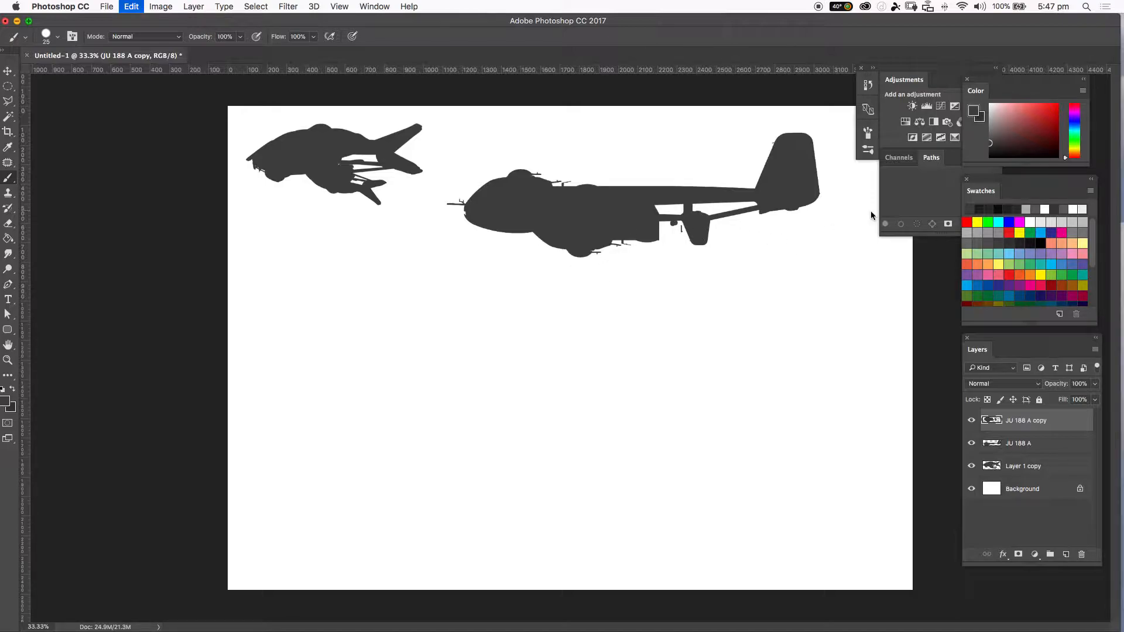
pyautogui.press('alt+super+z')
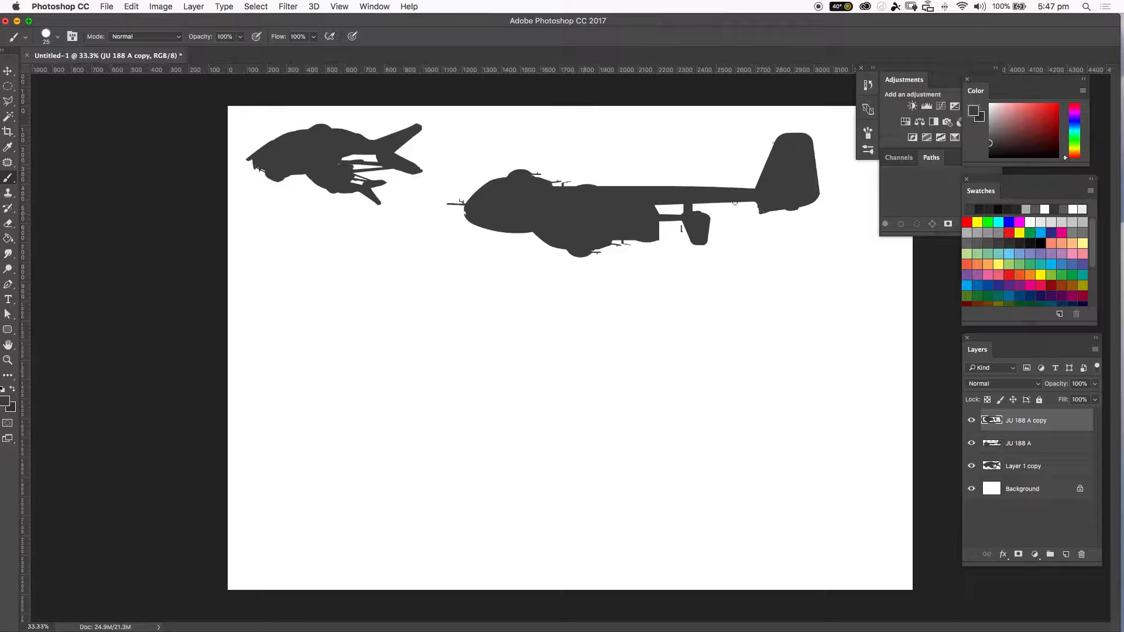
# Switch to the image folder in Finder and preview the hovercraft photo mdk-57dn-st-89-10315.jpg.
pyautogui.keyDown('shift'); pyautogui.click(631, 215); pyautogui.keyUp('shift')
pyautogui.moveTo(1122, 1)
pyautogui.click(817, 355)
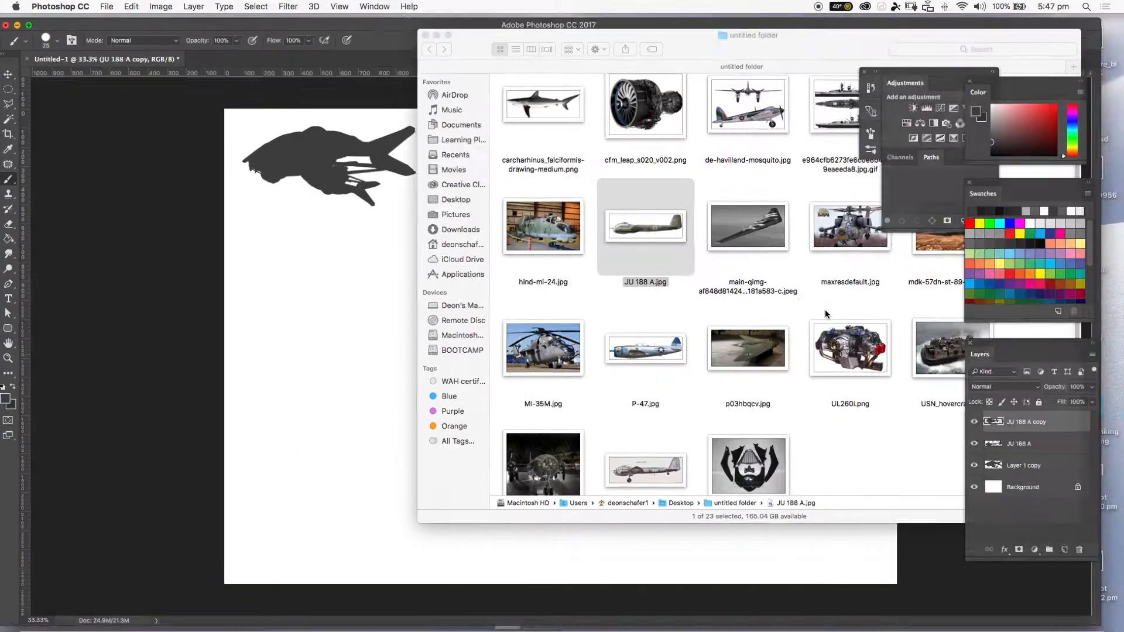
pyautogui.moveTo(825, 18); pyautogui.dragTo(823, 44)
pyautogui.click(840, 25)
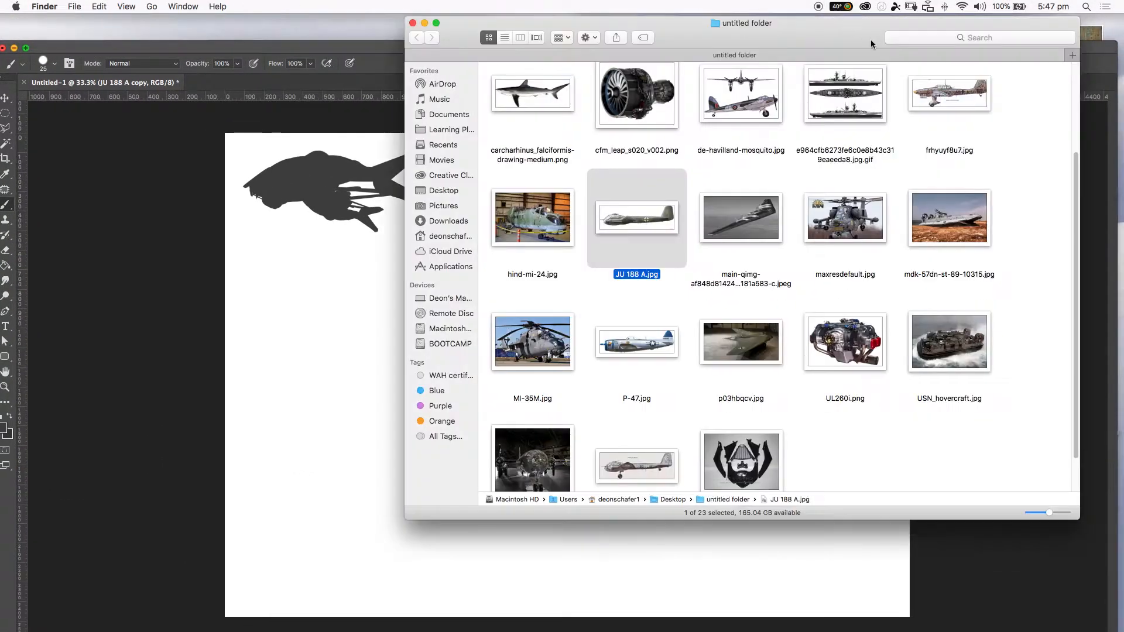
pyautogui.scroll(2, 1065, 175)
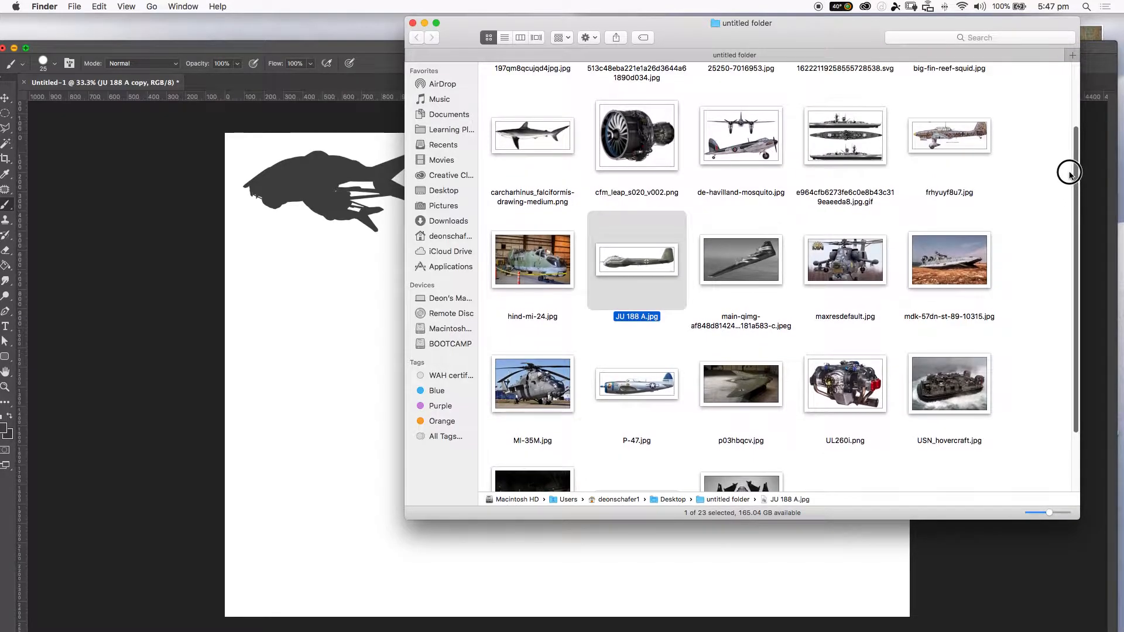
pyautogui.doubleClick(940, 282)
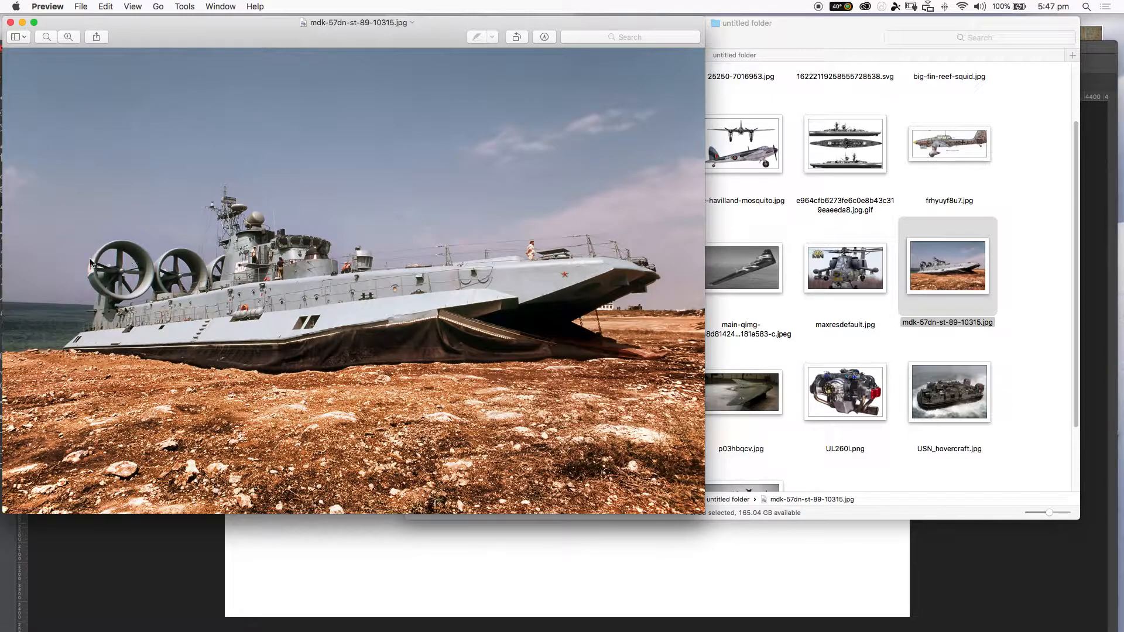
pyautogui.click(11, 22)
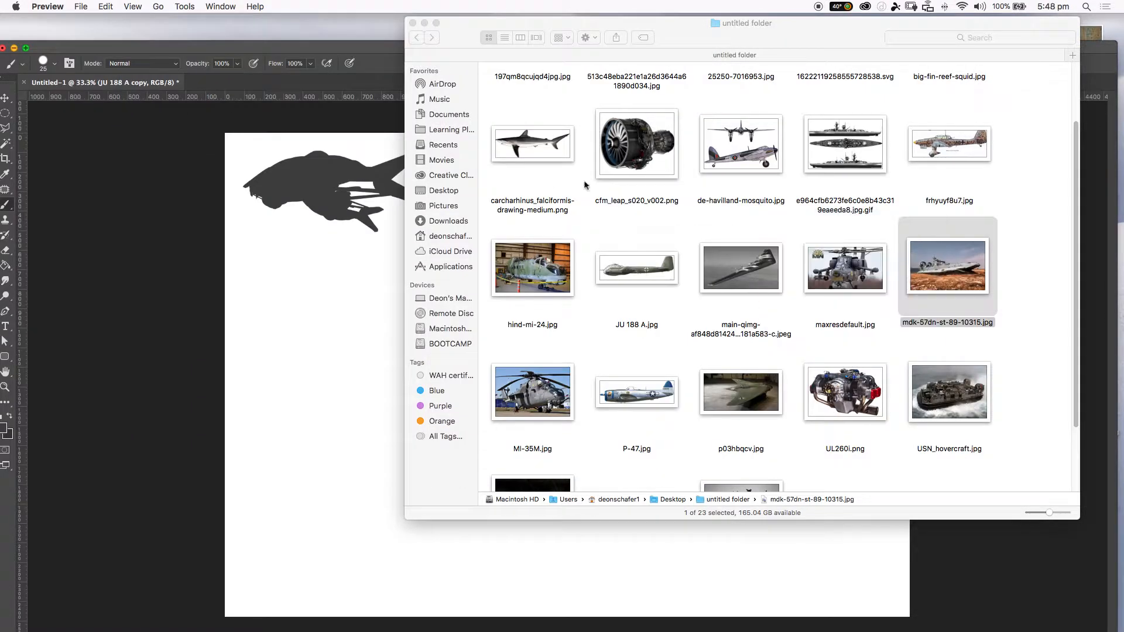
# Place the motorcycle fairing photo from the folder into the document and confirm its placement.
pyautogui.moveTo(1074, 226); pyautogui.dragTo(1022, 332)
pyautogui.moveTo(721, 417); pyautogui.dragTo(452, 424)
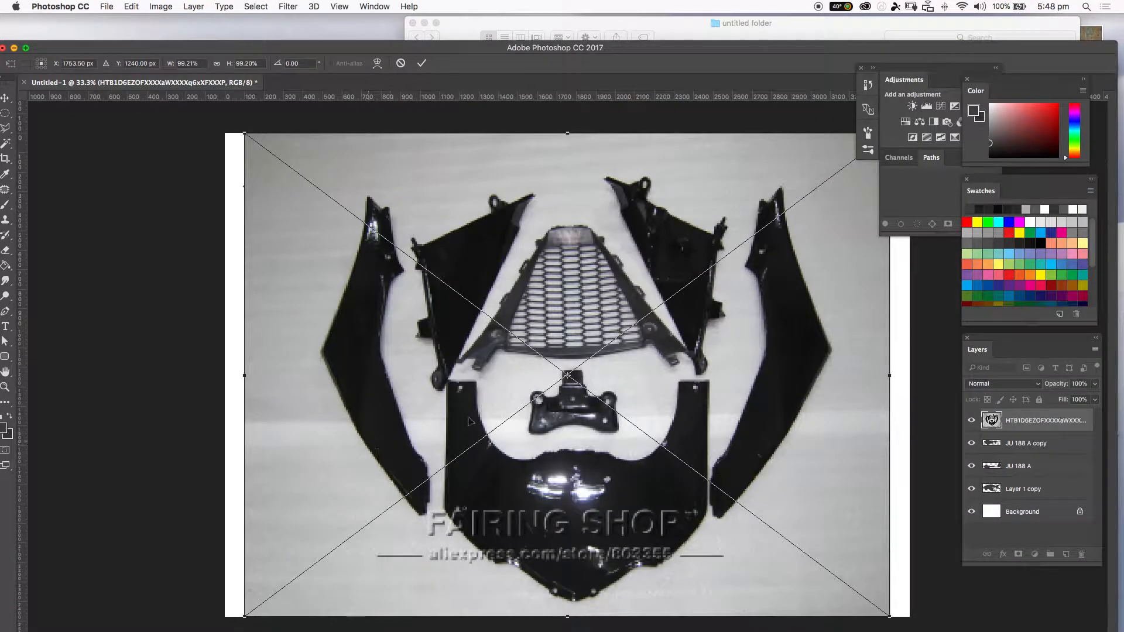
pyautogui.press('Return')
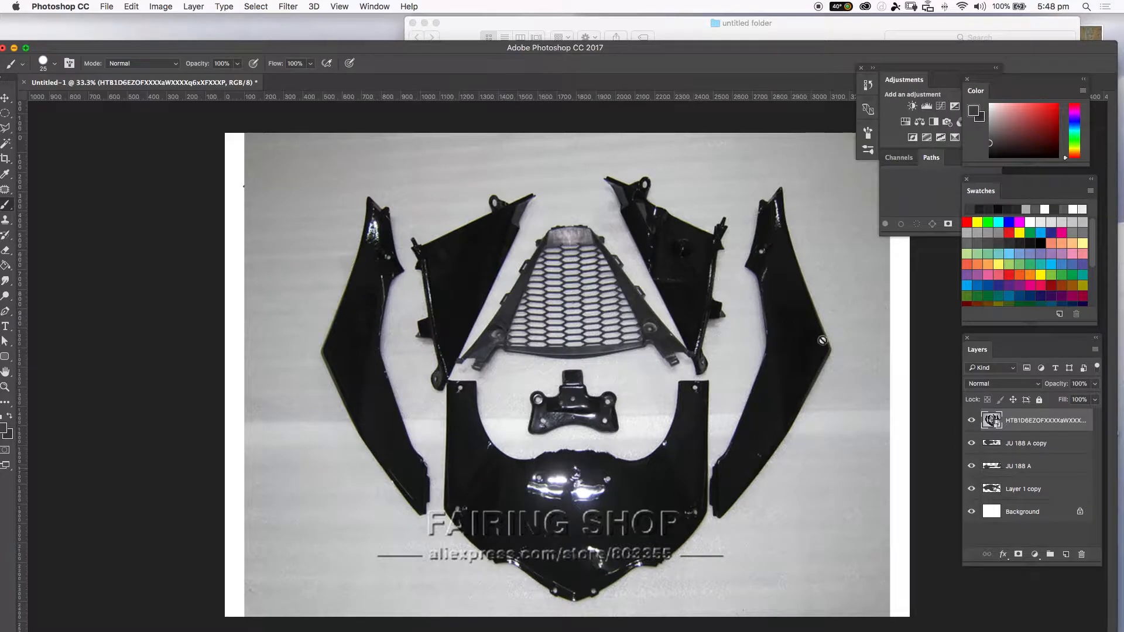
# Select the central grille piece with the Quick Selection tool, copy it to a new layer, and hide the fairing photo layer.
pyautogui.press('l')
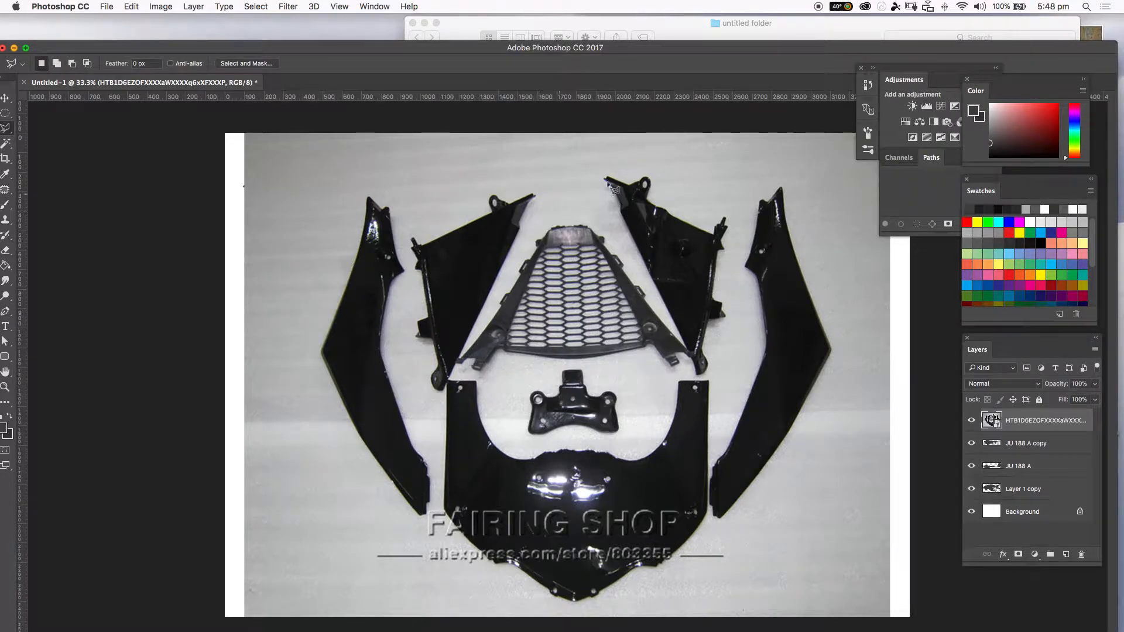
pyautogui.press('w')
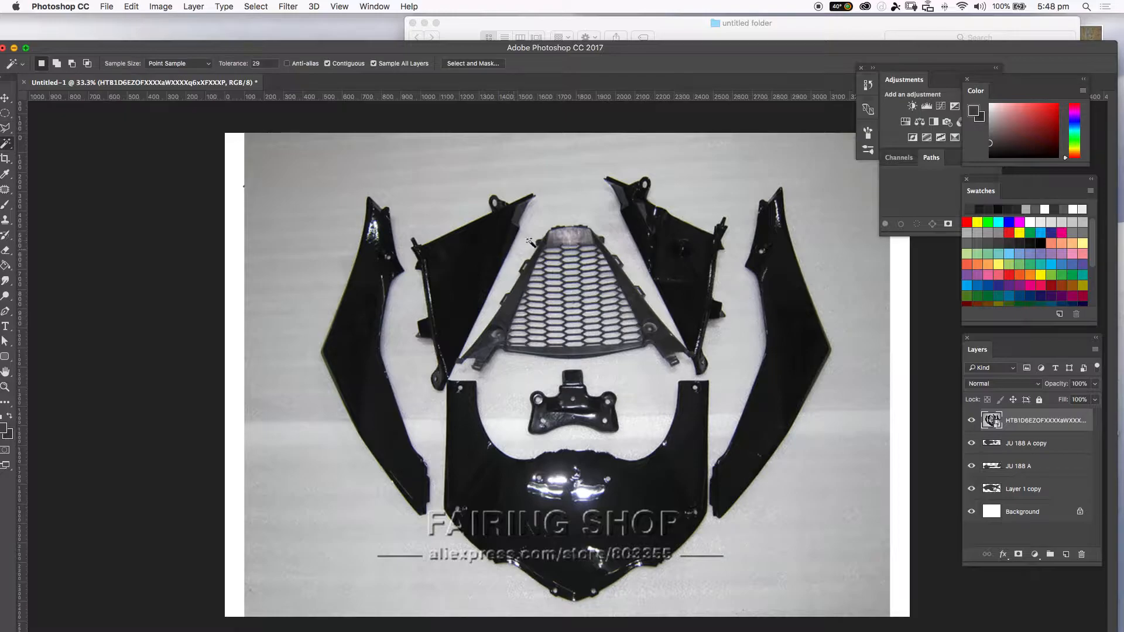
pyautogui.click(523, 254)
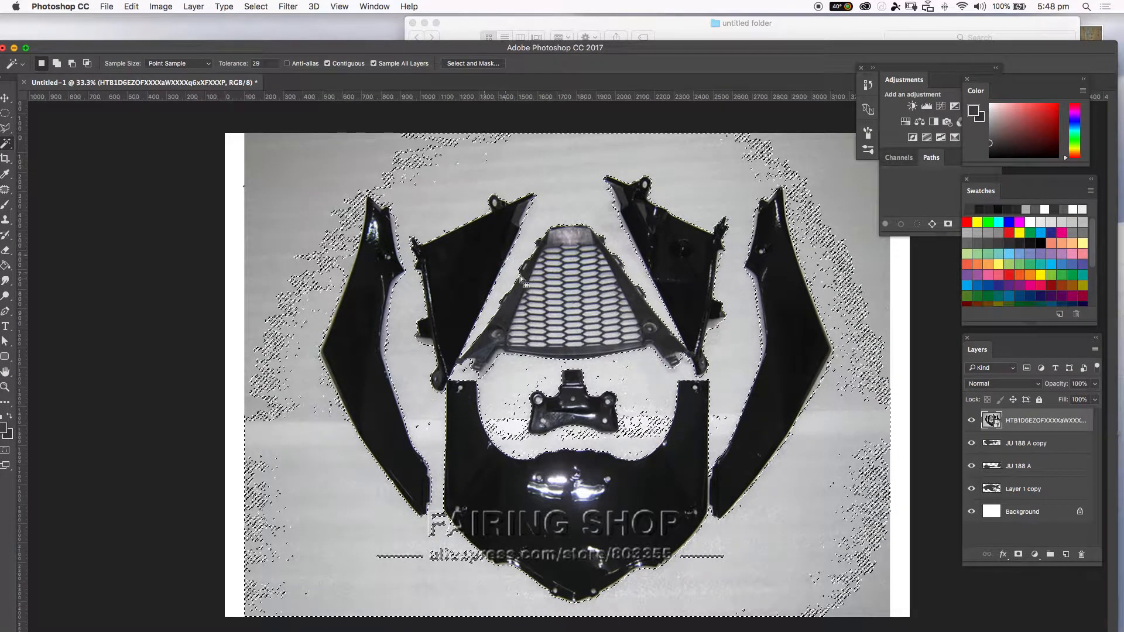
pyautogui.moveTo(6, 142); pyautogui.dragTo(110, 142)
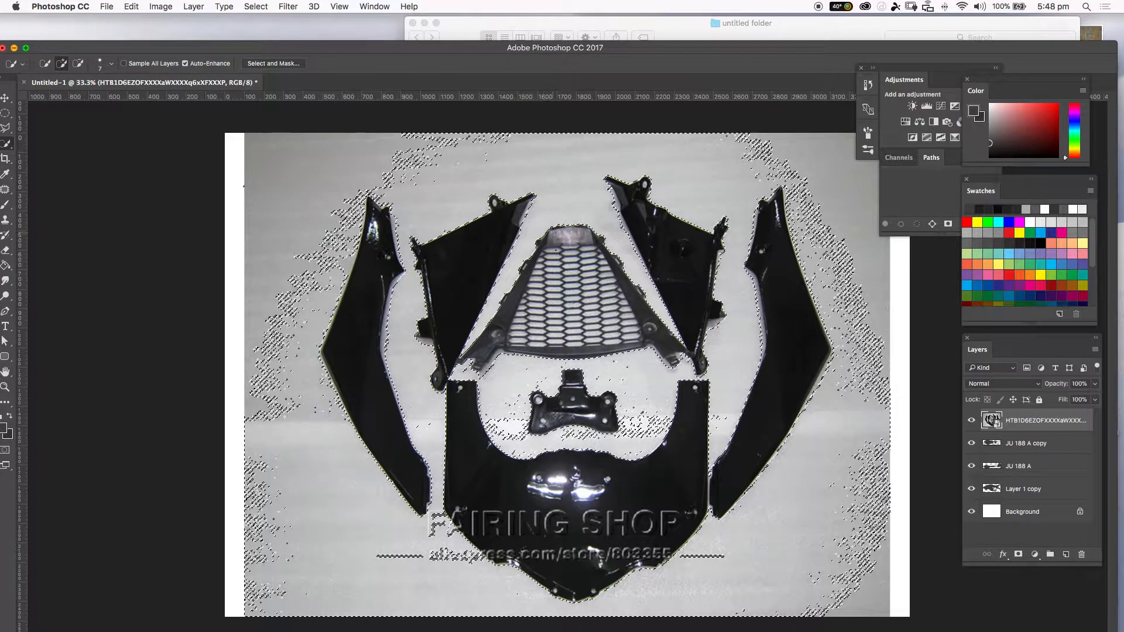
pyautogui.press('super+d')
pyautogui.moveTo(568, 256)
pyautogui.mouseDown()
pyautogui.moveTo(524, 303)
pyautogui.moveTo(532, 338)
pyautogui.moveTo(641, 330)
pyautogui.moveTo(600, 251)
pyautogui.moveTo(548, 238)
pyautogui.moveTo(529, 282)
pyautogui.moveTo(539, 295)
pyautogui.moveTo(583, 271)
pyautogui.moveTo(536, 328)
pyautogui.moveTo(490, 347)
pyautogui.moveTo(585, 334)
pyautogui.moveTo(511, 338)
pyautogui.moveTo(552, 265)
pyautogui.mouseUp()
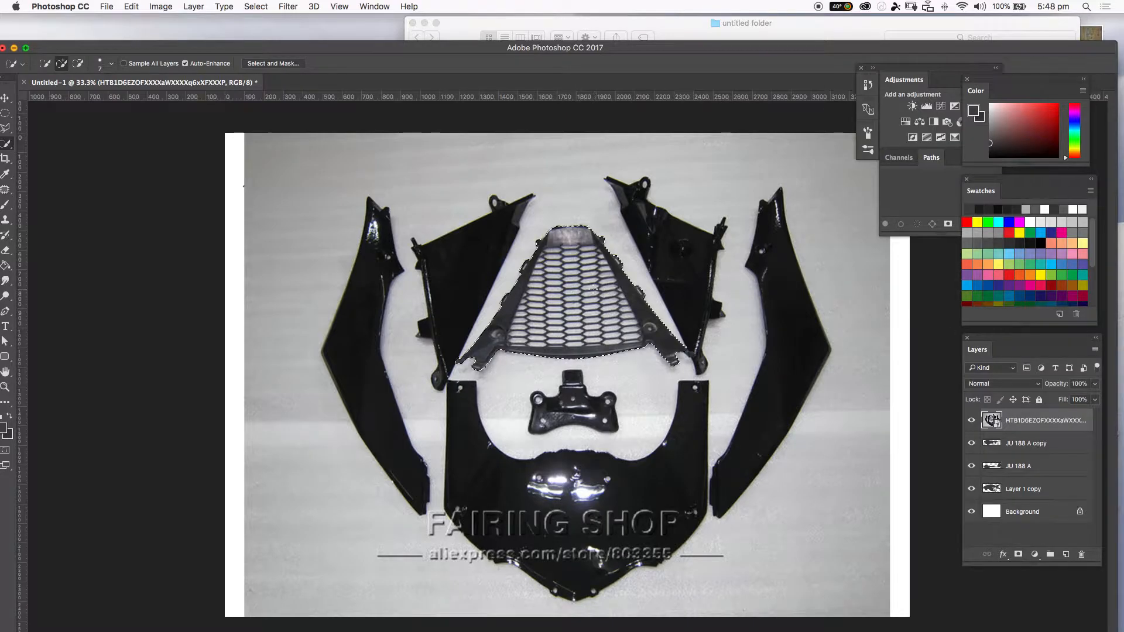
pyautogui.hotkey('ctrl', 'j')
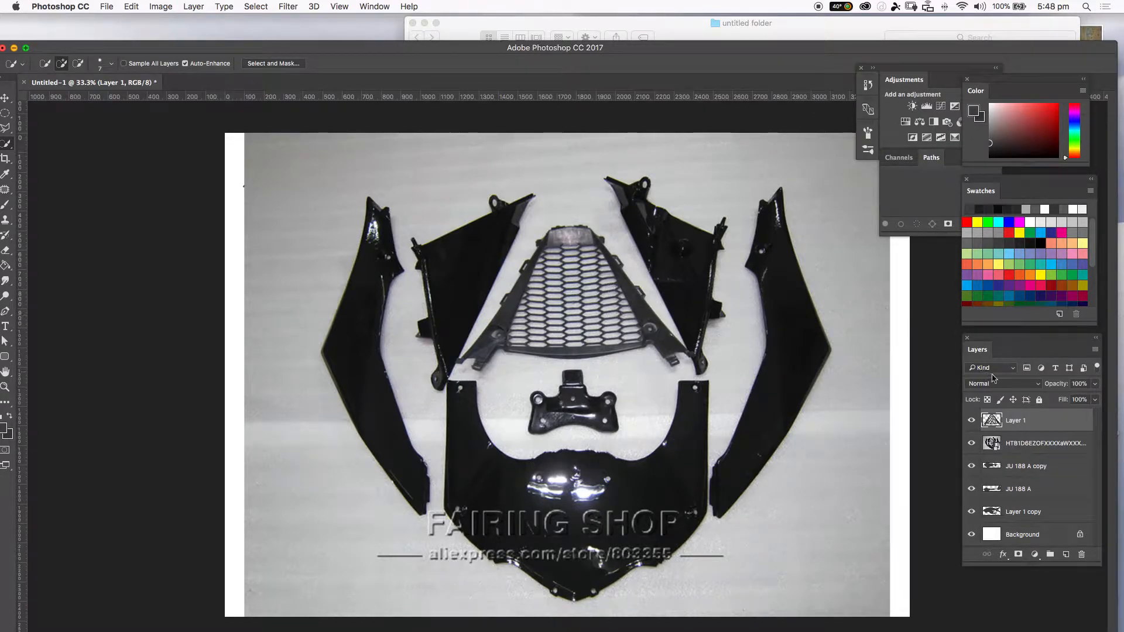
pyautogui.click(970, 444)
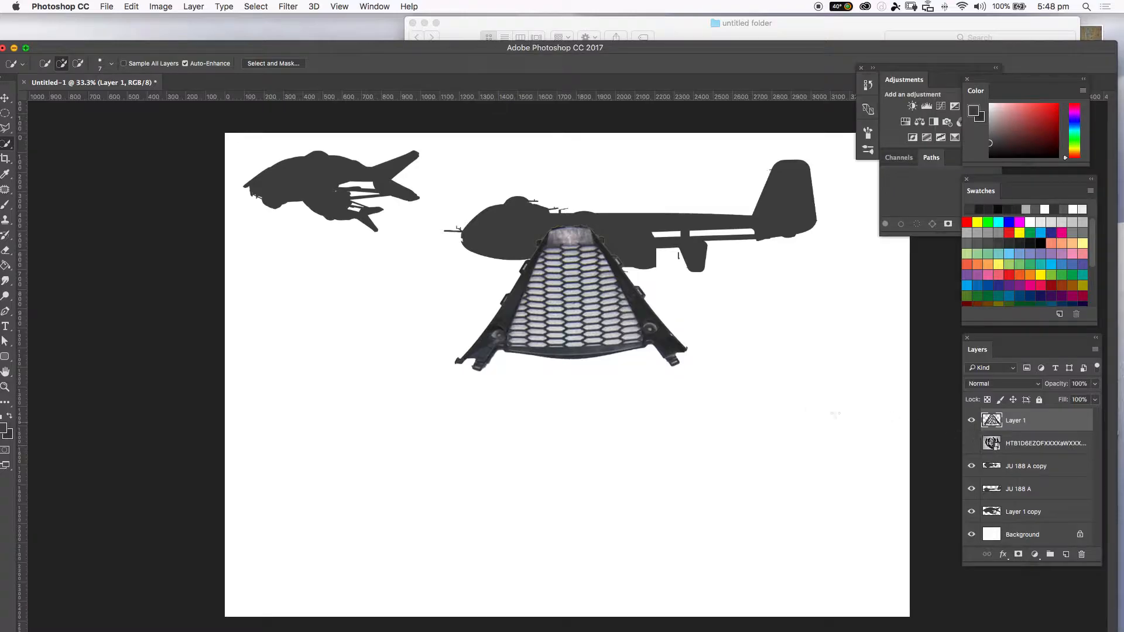
# Move the copied grille lower on the page and stretch it slightly with Free Transform.
pyautogui.press('v')
pyautogui.moveTo(642, 349)
pyautogui.mouseDown()
pyautogui.moveTo(579, 386)
pyautogui.moveTo(591, 433)
pyautogui.mouseUp()
pyautogui.hotkey('ctrl', 't')
pyautogui.moveTo(664, 336); pyautogui.dragTo(661, 363)
pyautogui.press('Return')
# Try selecting the grille's openings with a non-contiguous Magic Wand at tolerance 44, then deselect.
pyautogui.press('w')
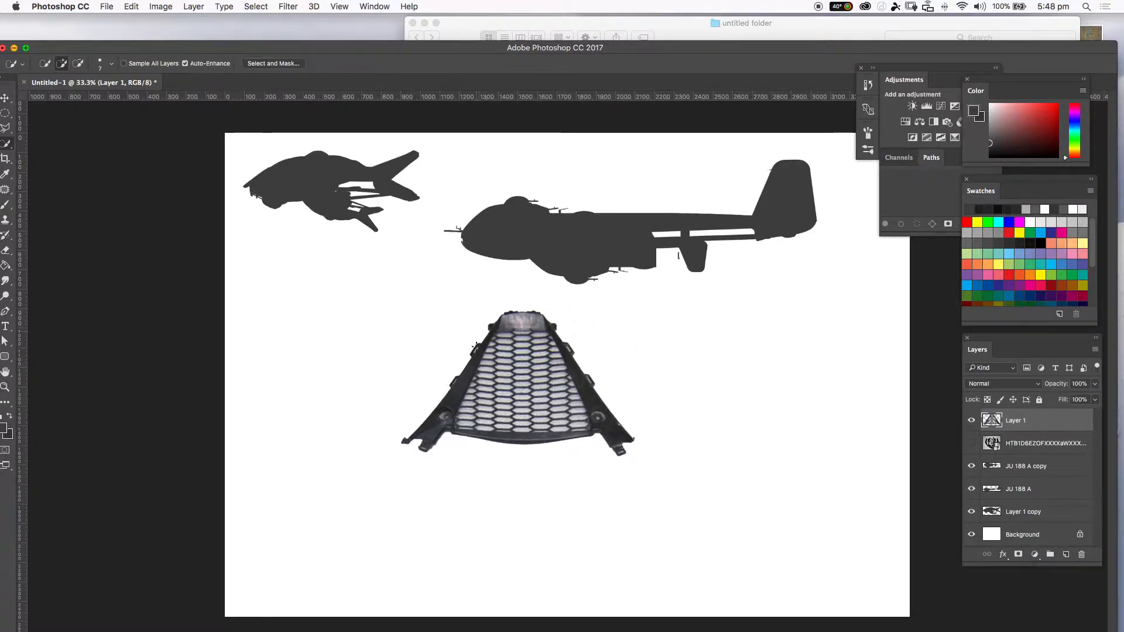
pyautogui.hotkey('shift', 'w')
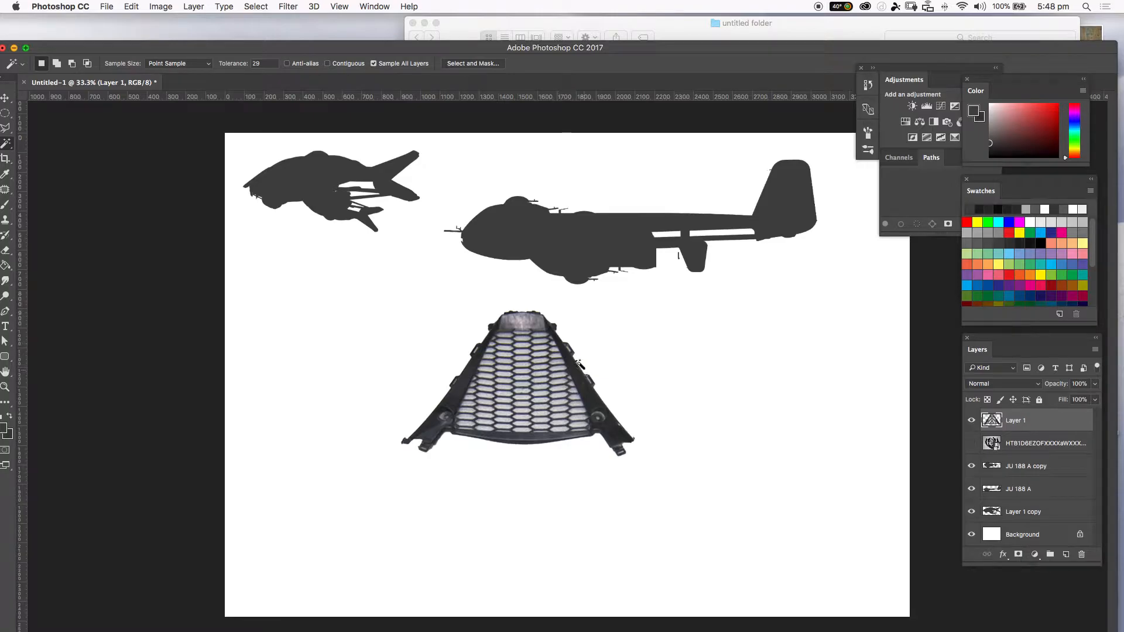
pyautogui.click(527, 364)
pyautogui.click(525, 361)
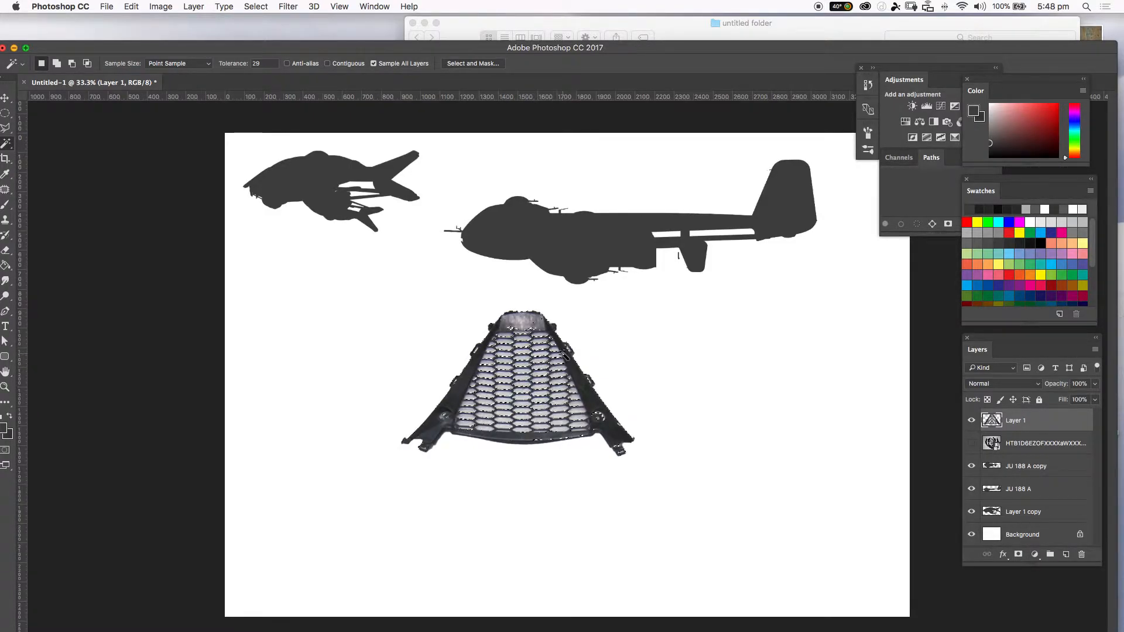
pyautogui.click(524, 374)
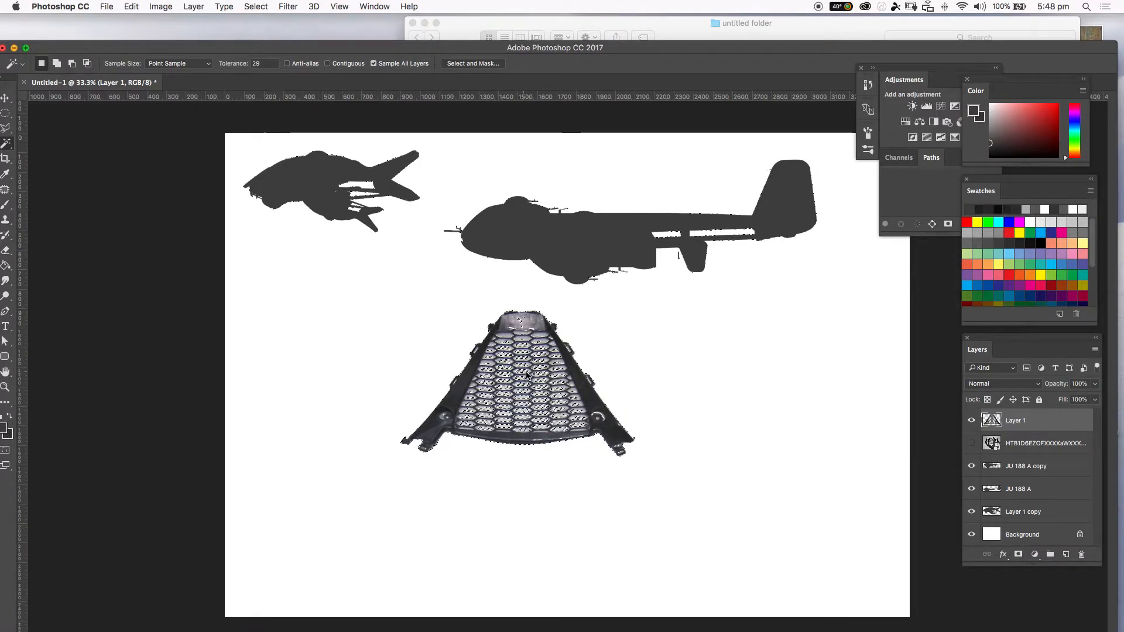
pyautogui.moveTo(242, 63); pyautogui.dragTo(252, 64)
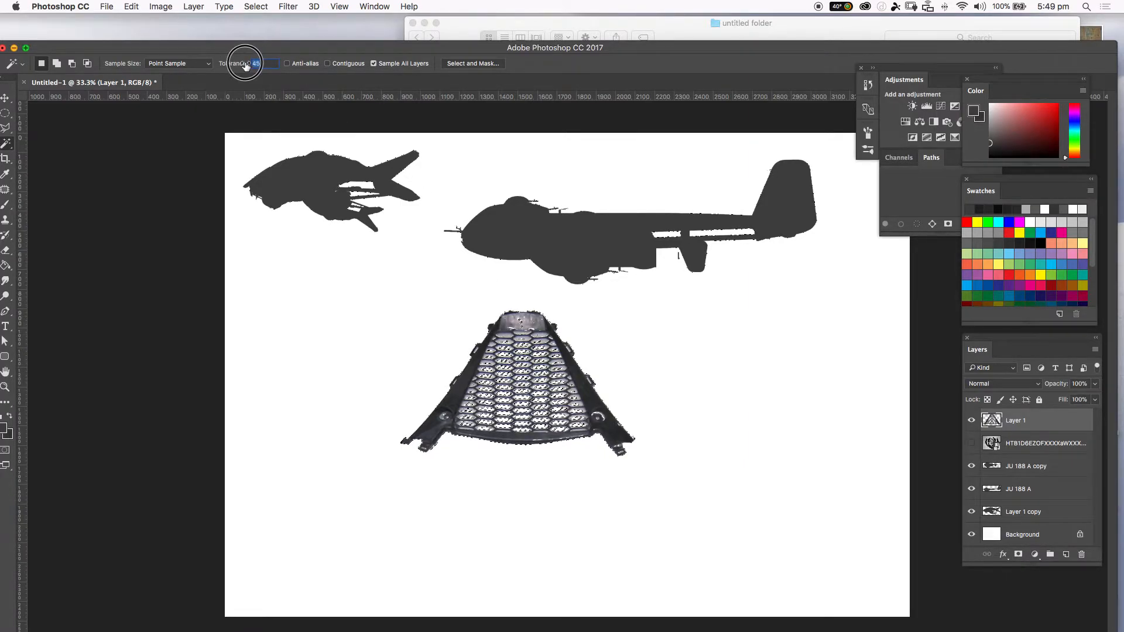
pyautogui.press('super+d')
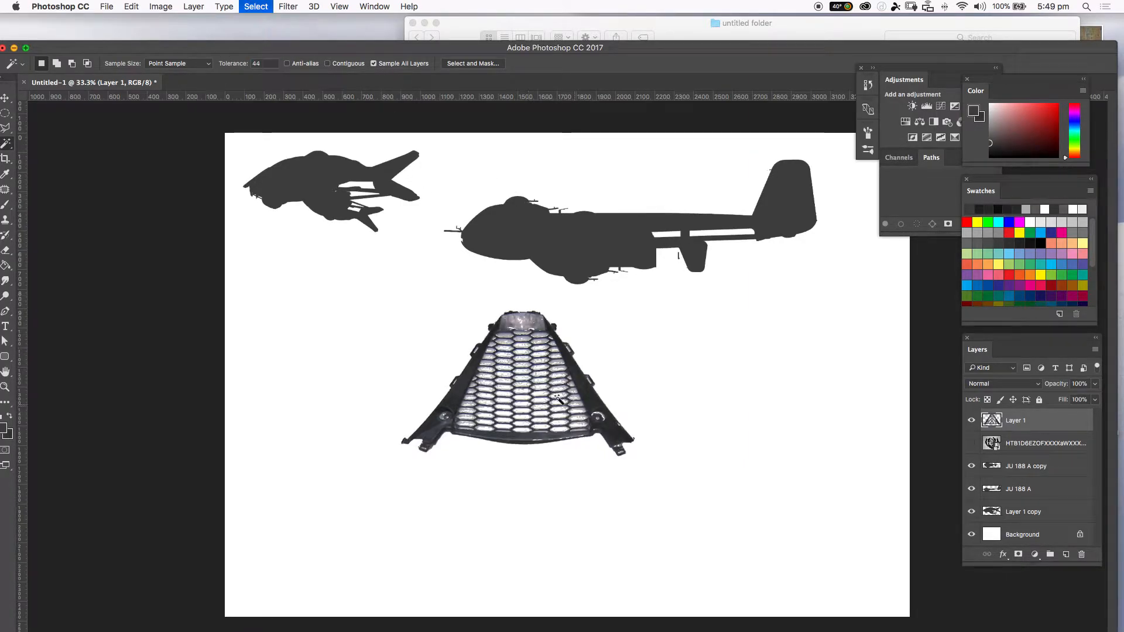
pyautogui.click(525, 374)
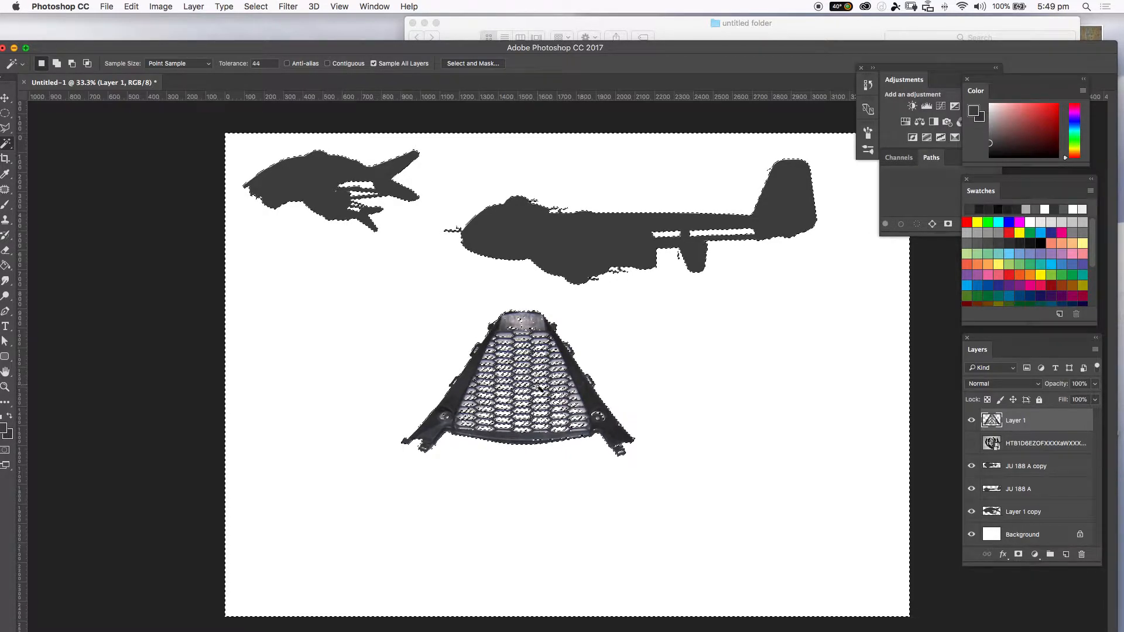
pyautogui.press('super+d')
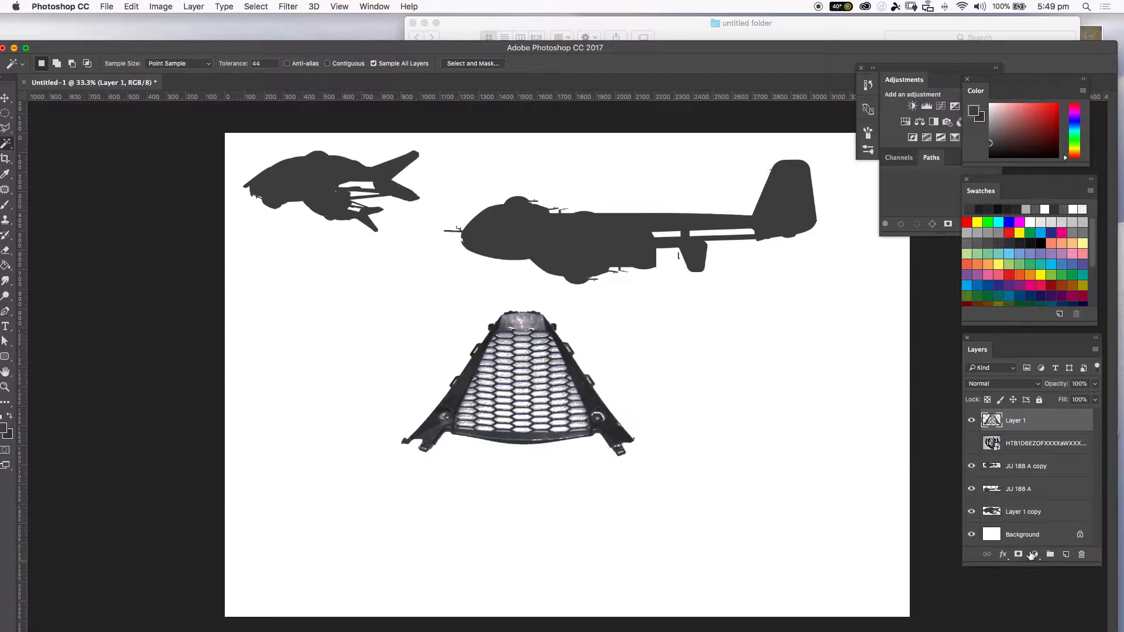
# Give the grille layer a Color Overlay layer style in Normal mode, leaving Satin switched off.
pyautogui.click(1002, 554)
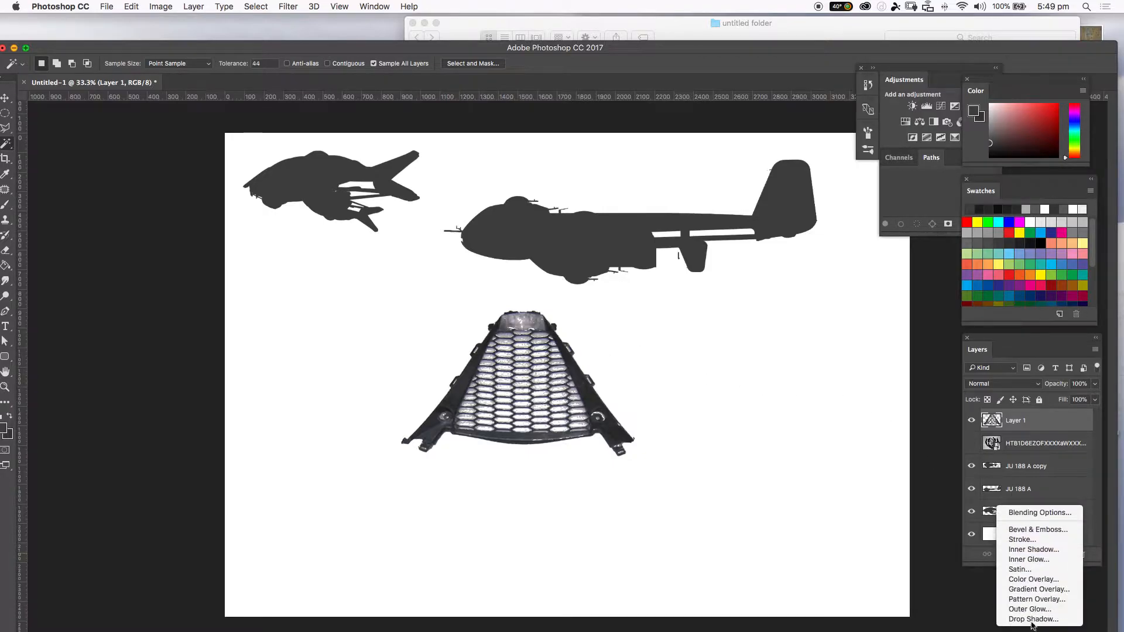
pyautogui.click(1028, 569)
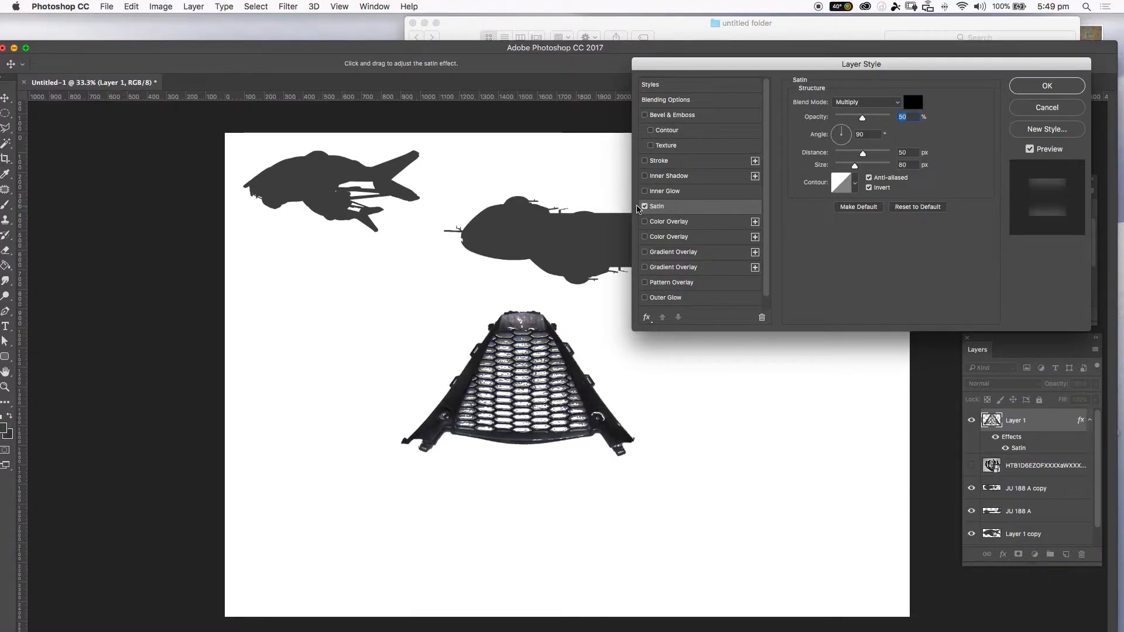
pyautogui.click(644, 222)
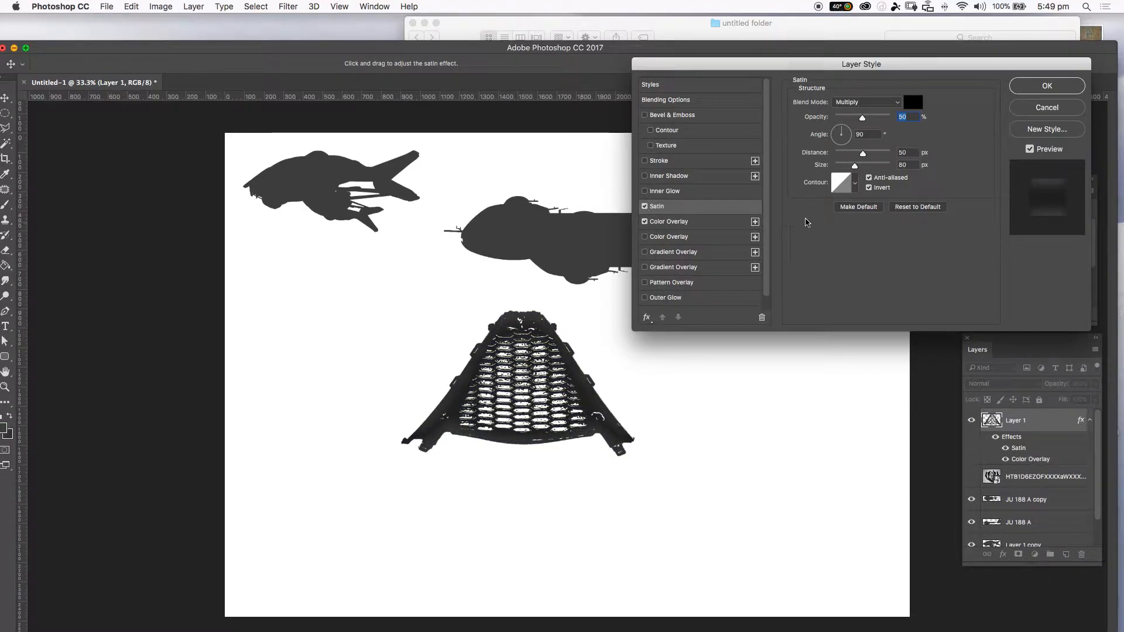
pyautogui.click(913, 102)
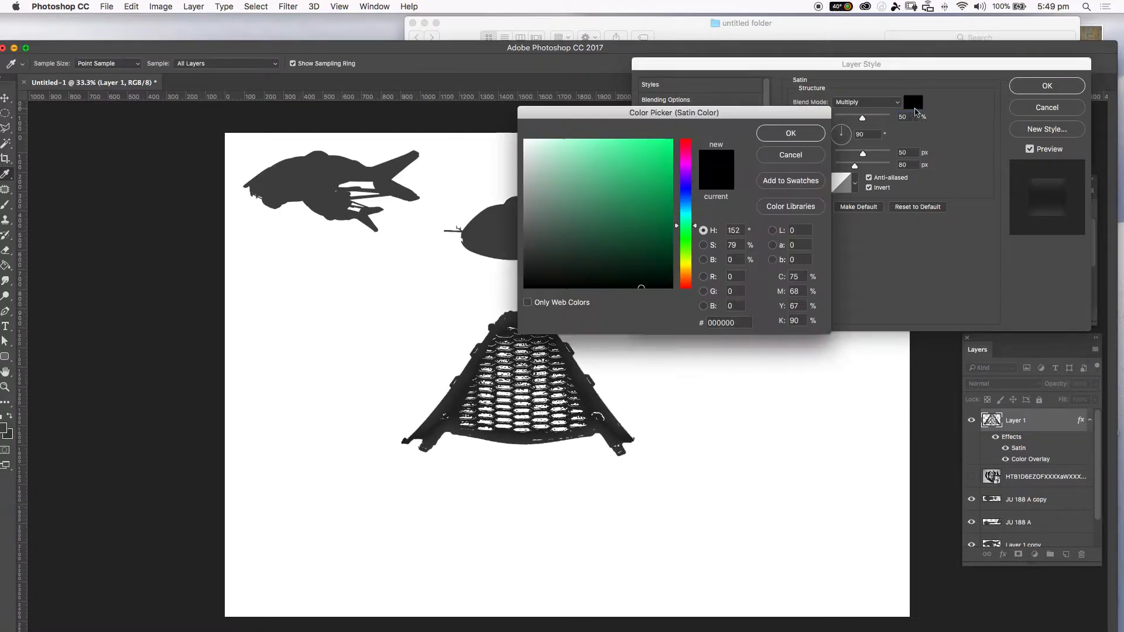
pyautogui.moveTo(606, 240); pyautogui.dragTo(480, 230)
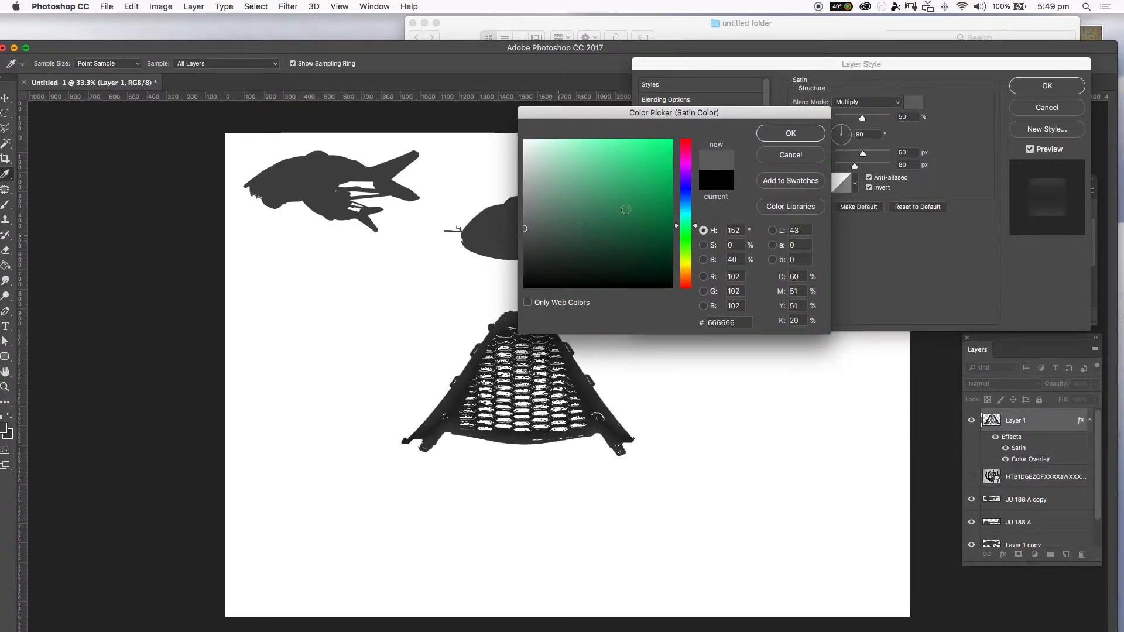
pyautogui.click(494, 224)
pyautogui.click(790, 133)
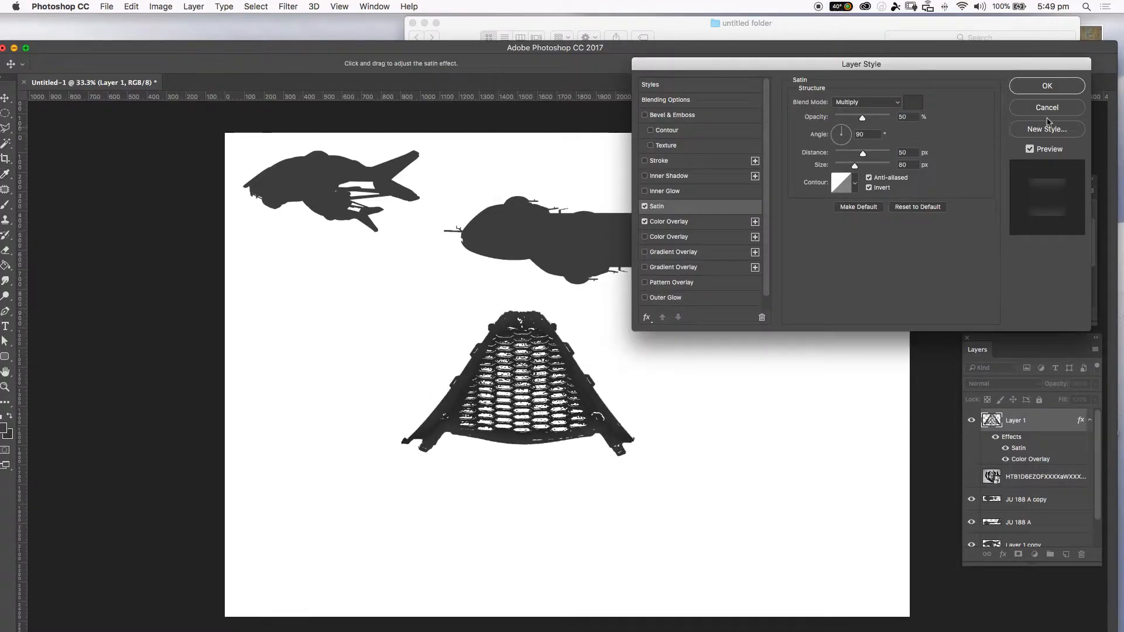
pyautogui.click(864, 102)
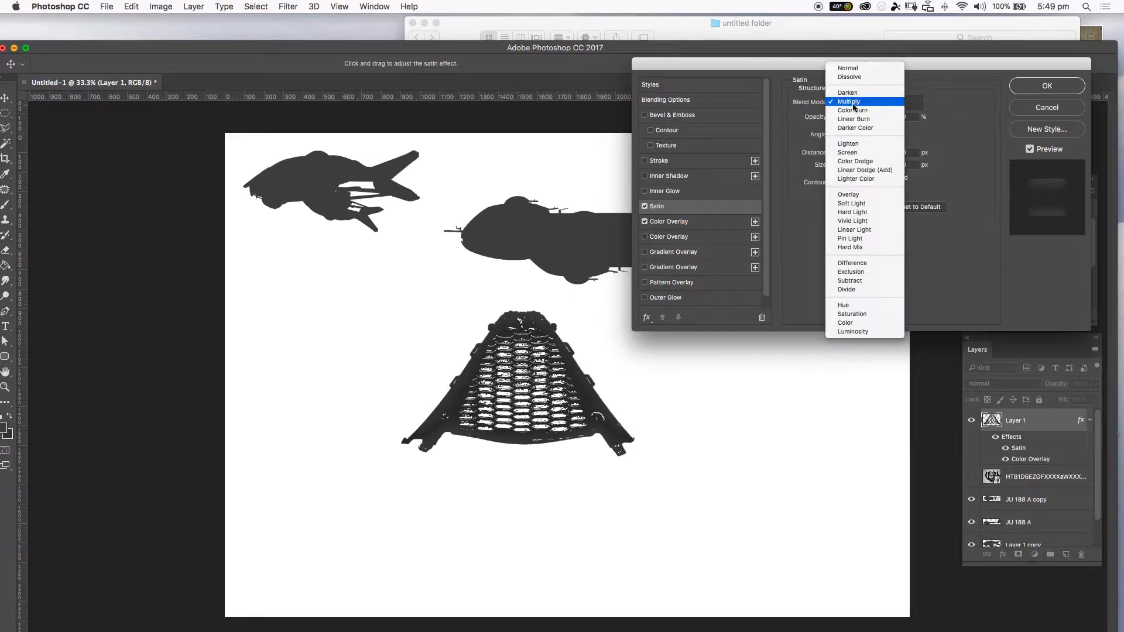
pyautogui.click(857, 71)
pyautogui.click(645, 206)
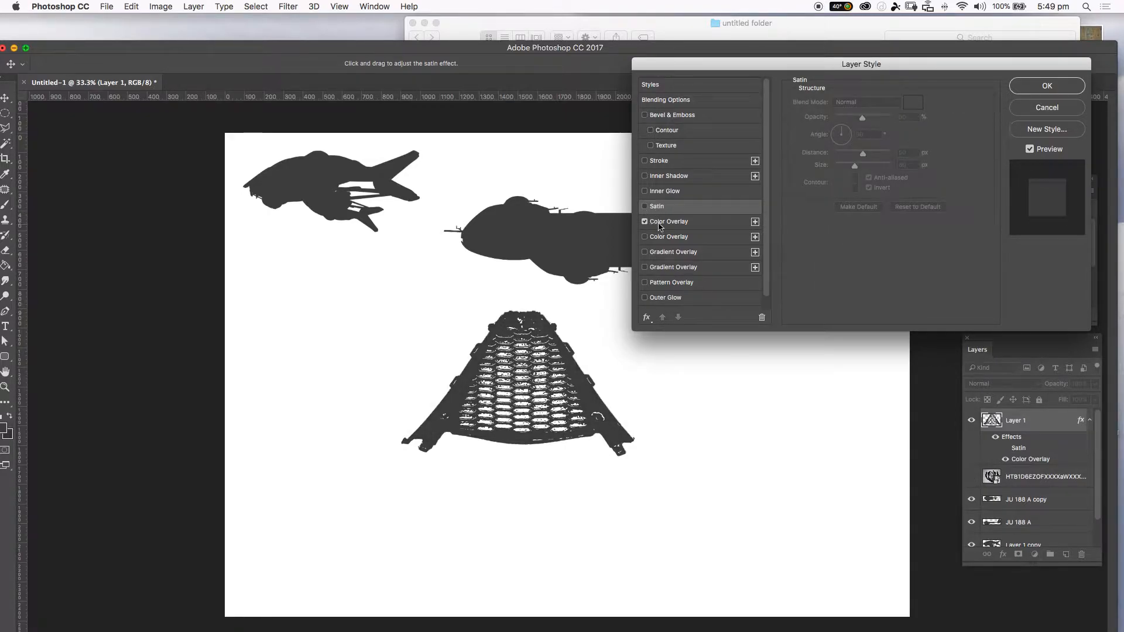
pyautogui.click(660, 223)
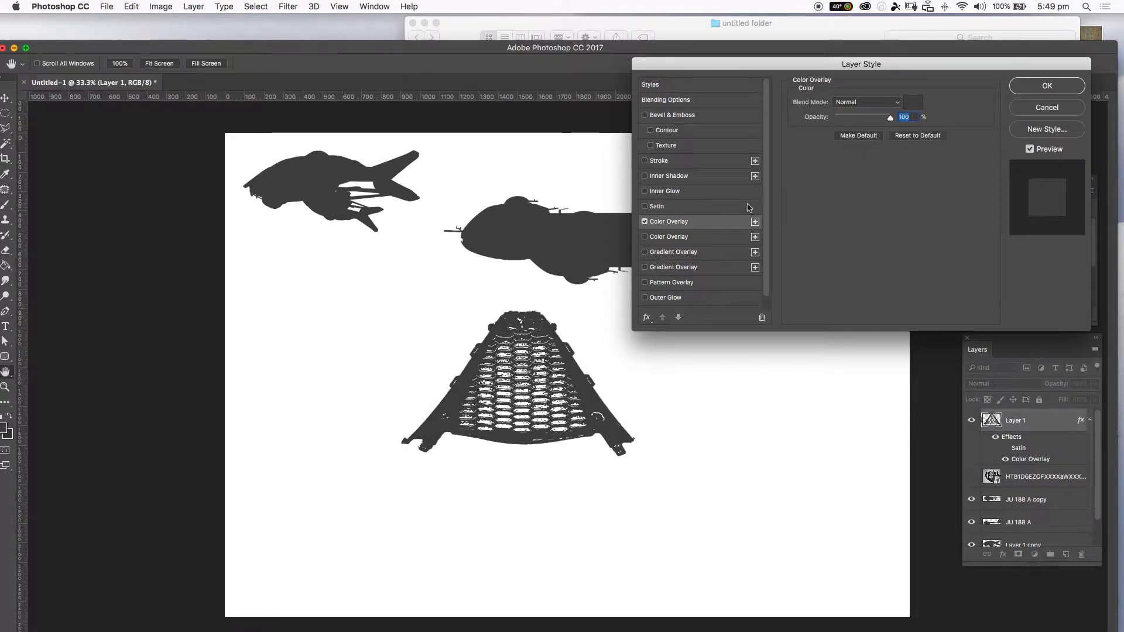
pyautogui.click(1042, 88)
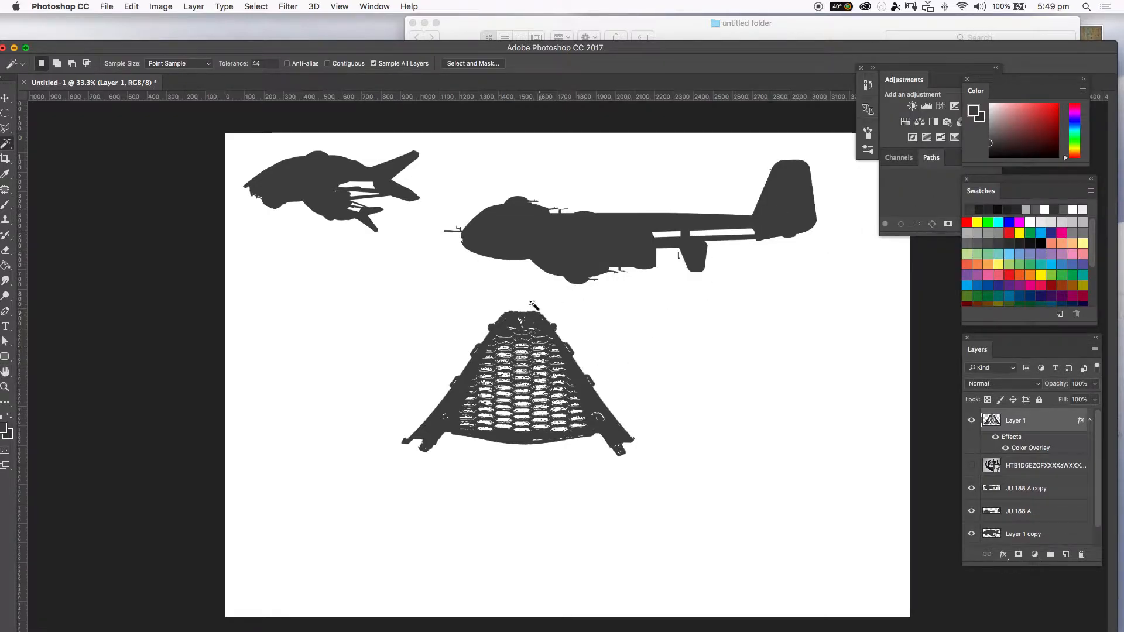
# Move the grille under the small craft's body and scale it to about 37%, inverting it with Free Transform.
pyautogui.press('v')
pyautogui.moveTo(562, 322); pyautogui.dragTo(661, 237)
pyautogui.press('super+t')
pyautogui.moveTo(755, 274); pyautogui.dragTo(275, 212)
pyautogui.moveTo(380, 207); pyautogui.dragTo(322, 227)
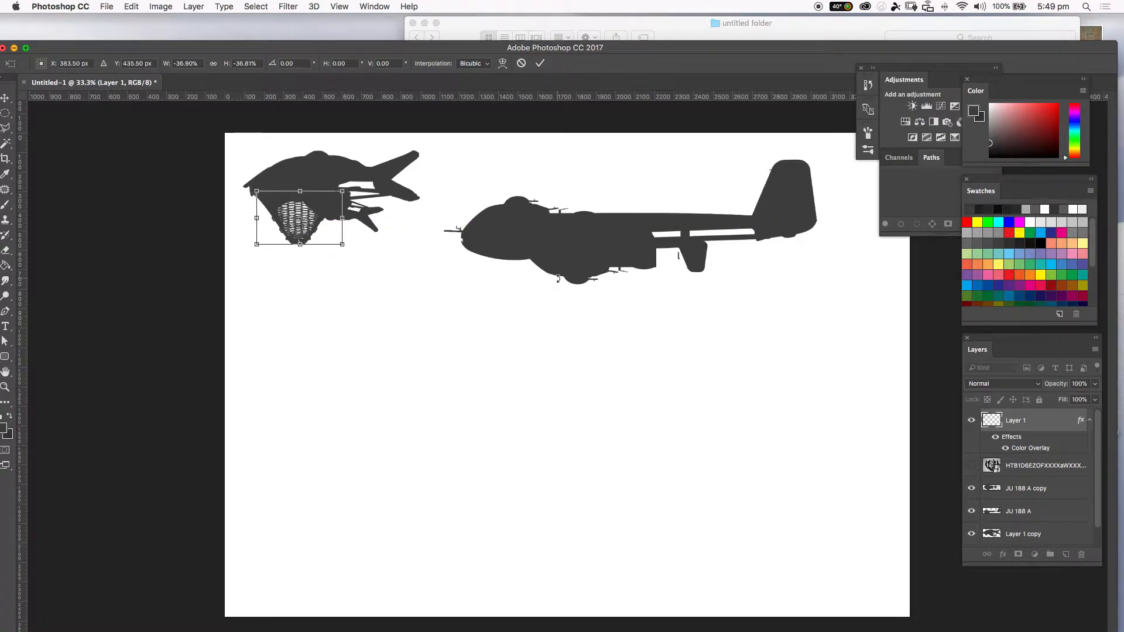
pyautogui.press('Return')
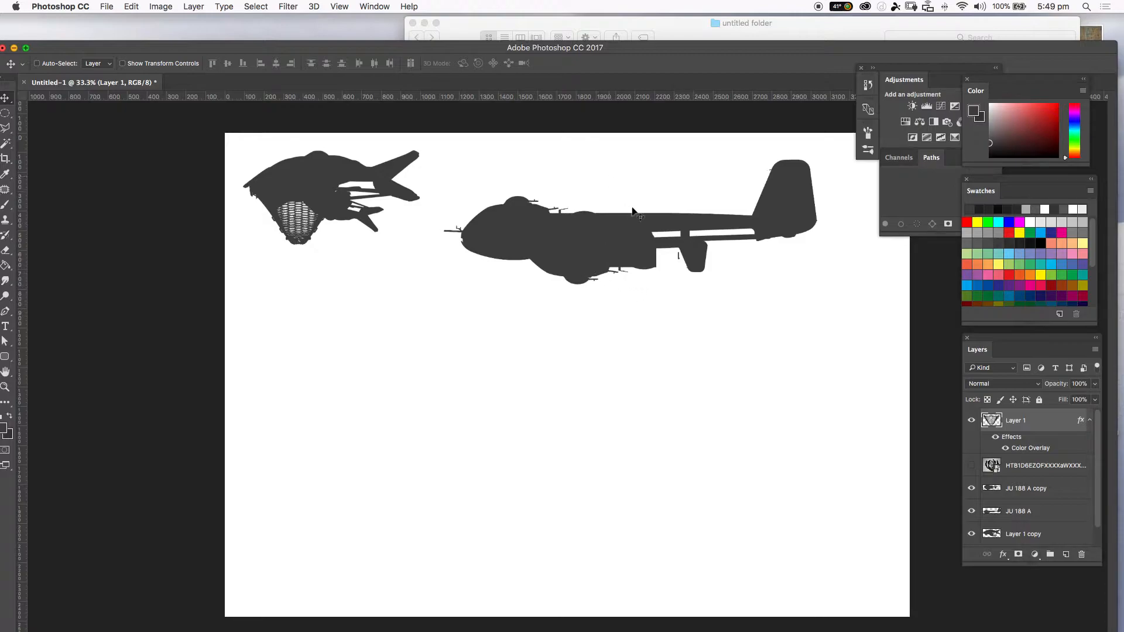
# Try filling a polygonal lasso area below the large aircraft's fuselage with the Paint Bucket, then undo it.
pyautogui.press('b')
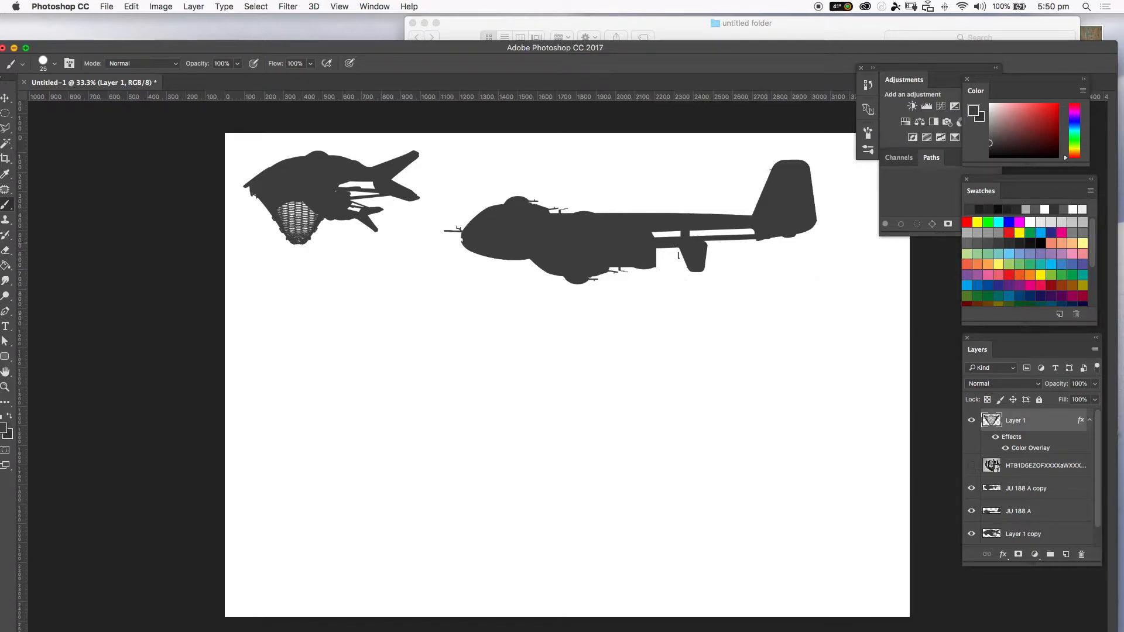
pyautogui.press('l')
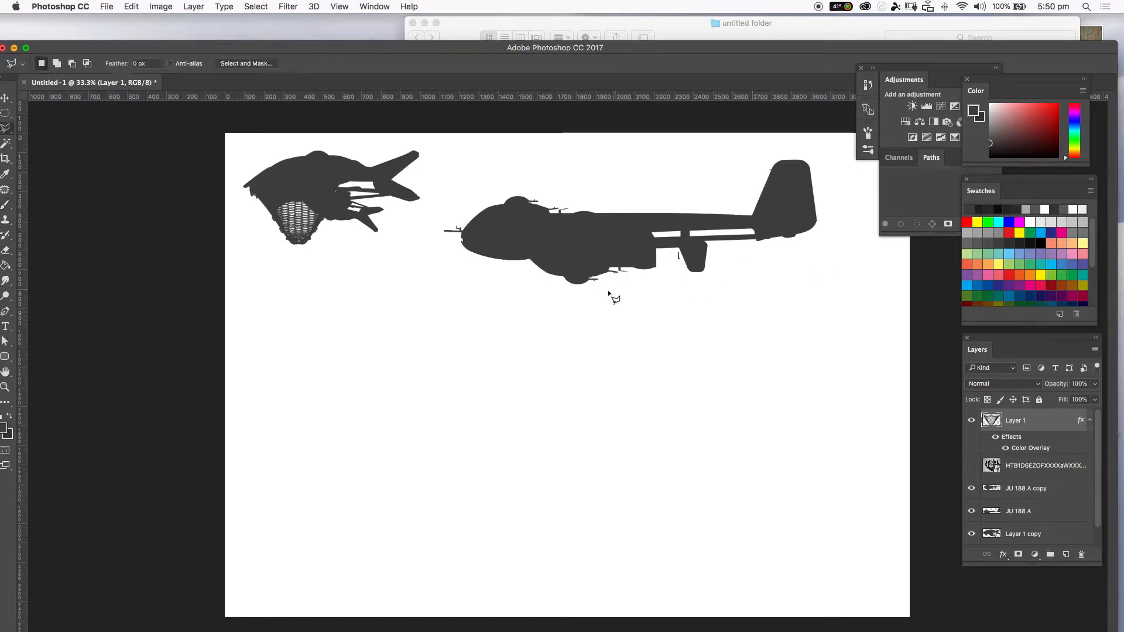
pyautogui.click(655, 267)
pyautogui.click(646, 291)
pyautogui.click(605, 313)
pyautogui.click(601, 294)
pyautogui.click(572, 256)
pyautogui.click(619, 237)
pyautogui.click(655, 267)
pyautogui.press('g')
pyautogui.click(622, 292)
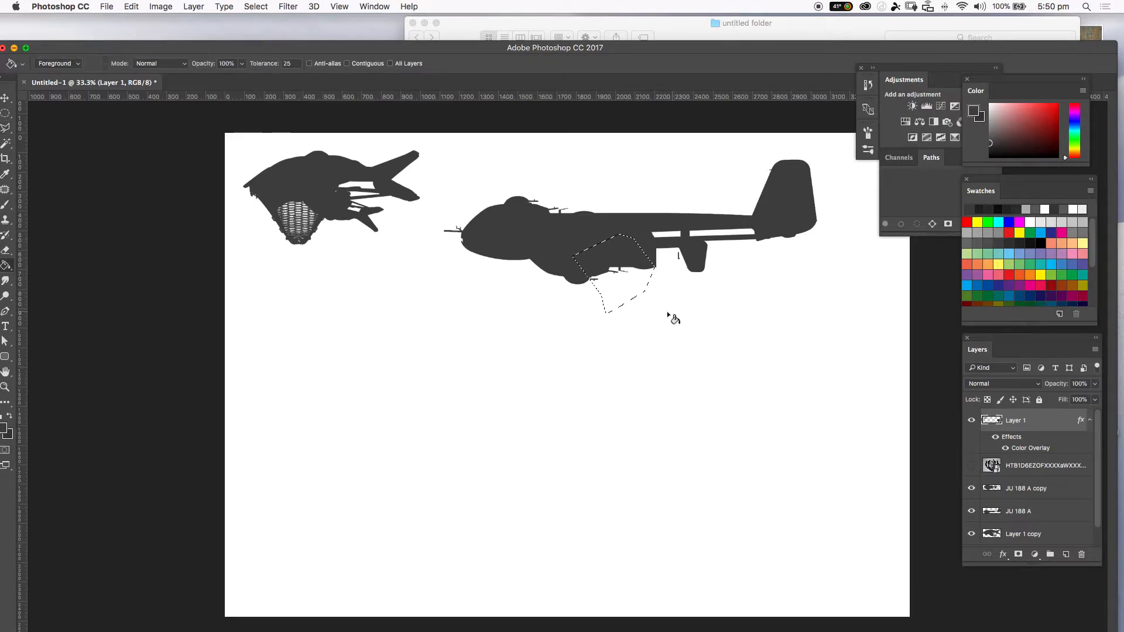
pyautogui.press('super+z')
# Make the JU 188 A layer active, step back past the fill, and deselect.
pyautogui.click(1015, 504)
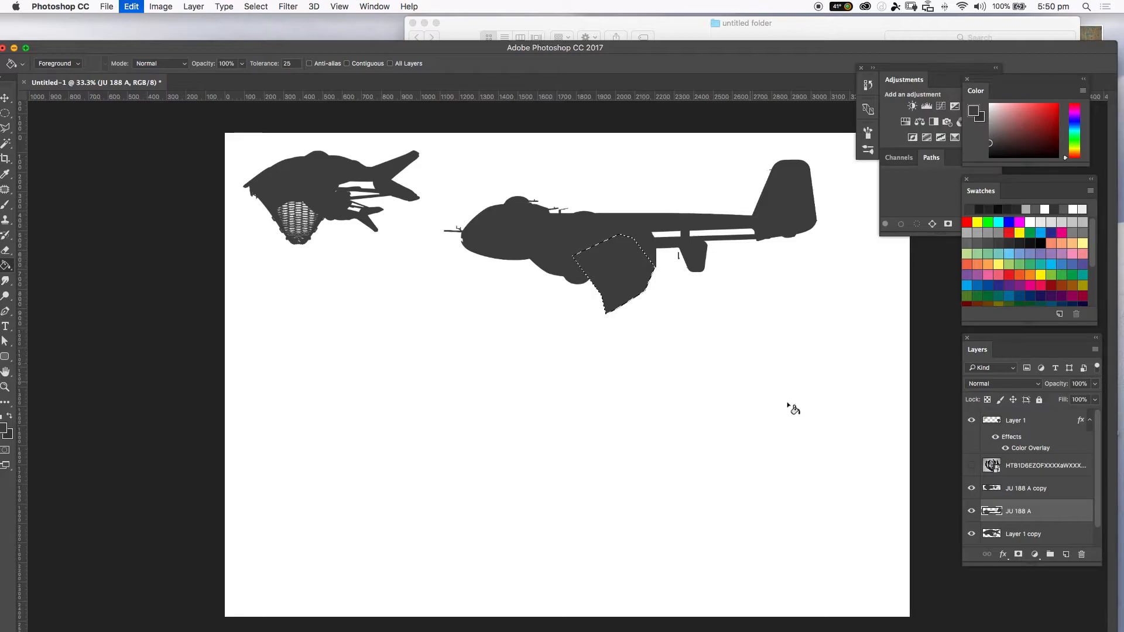
pyautogui.press('super+d')
pyautogui.press('alt+super+z')
pyautogui.press('alt+super+z')
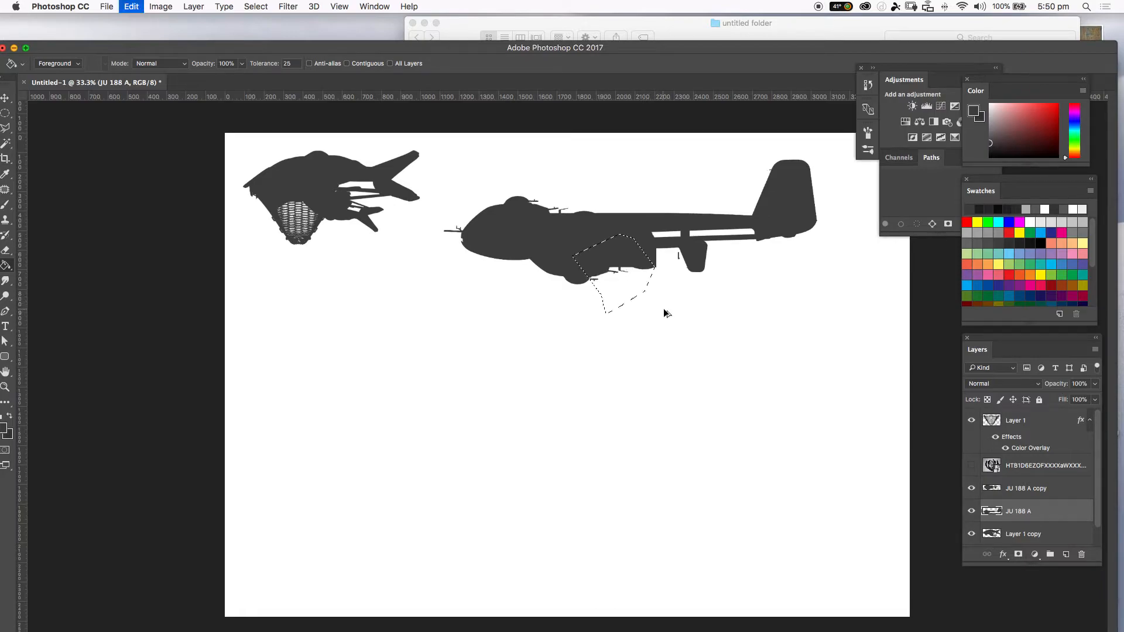
pyautogui.press('super+d')
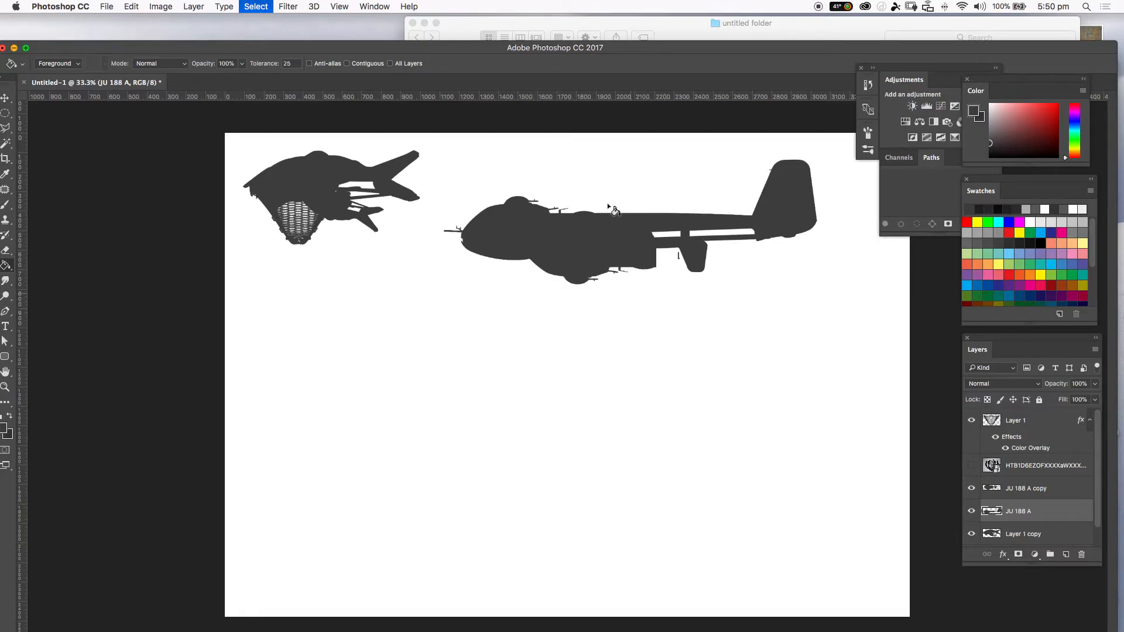
# Hide the grille layer, Layer 1, so it no longer shows on the small craft.
pyautogui.click(1023, 482)
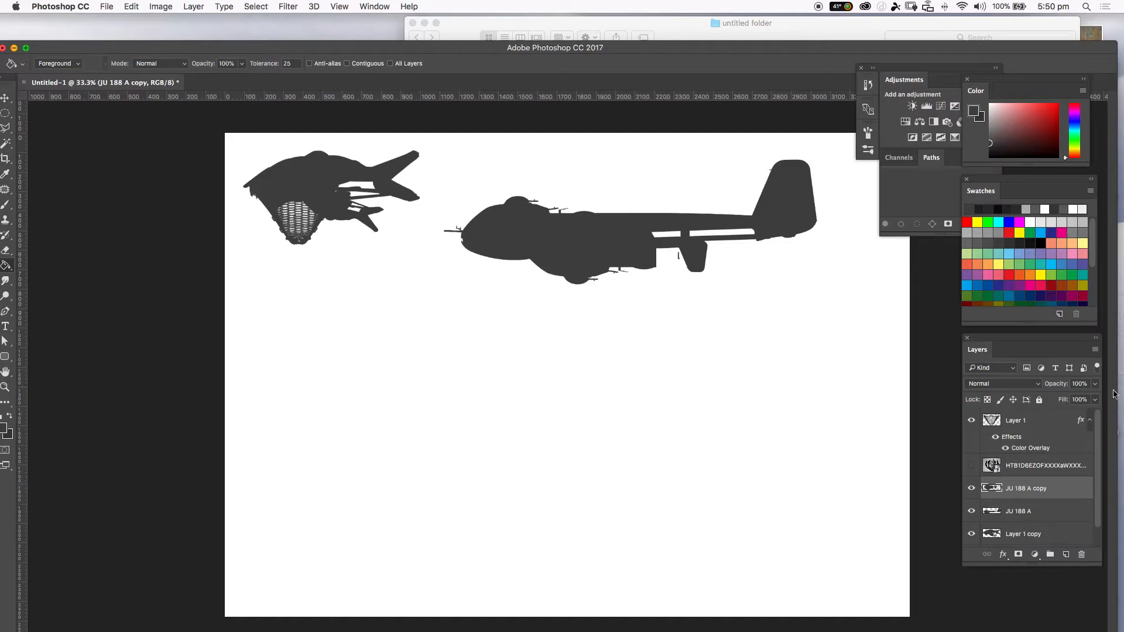
pyautogui.click(1020, 421)
pyautogui.click(972, 421)
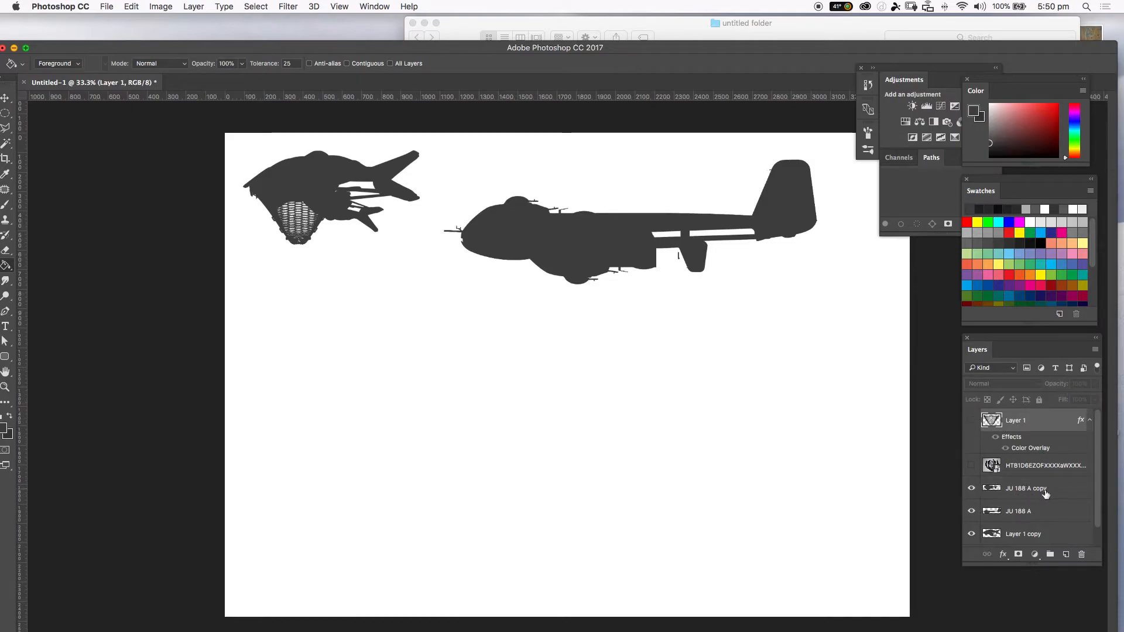
# Select the JU 188 A copy and JU 188 A layers together and merge them into one layer.
pyautogui.click(1045, 494)
pyautogui.scroll(-1, 1093, 504)
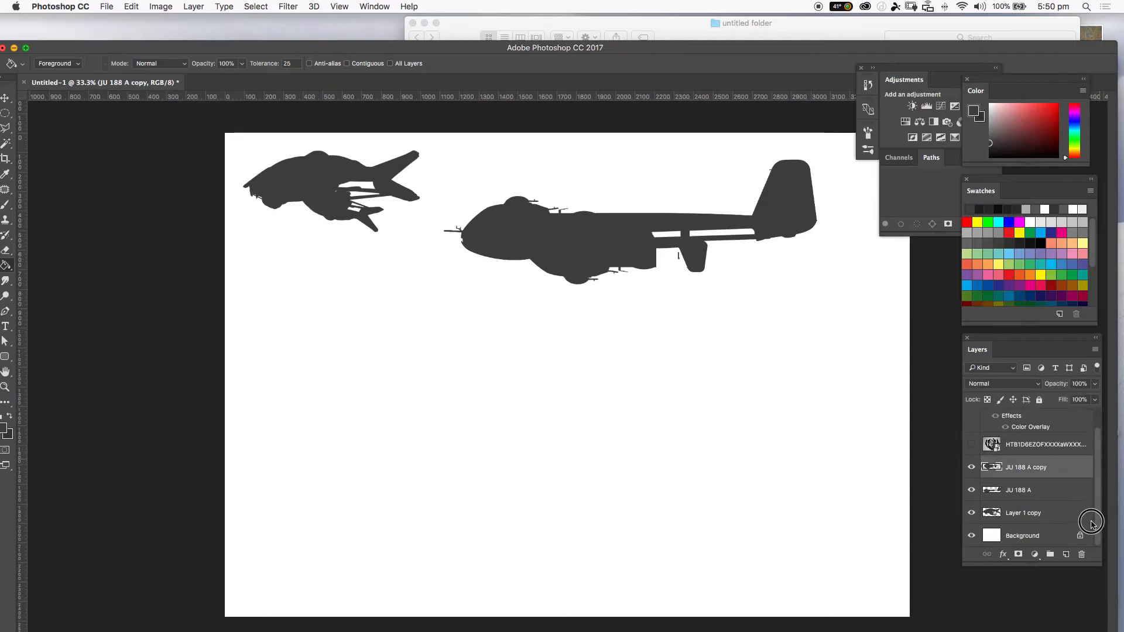
pyautogui.click(972, 469)
pyautogui.click(972, 469)
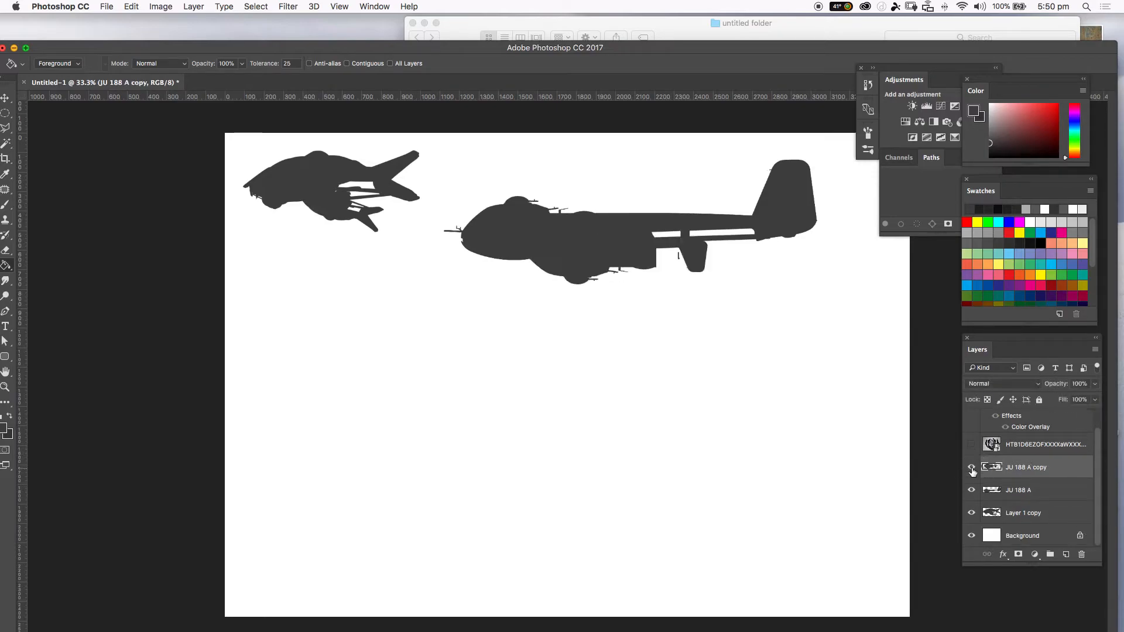
pyautogui.keyDown('shift'); pyautogui.click(1045, 486); pyautogui.keyUp('shift')
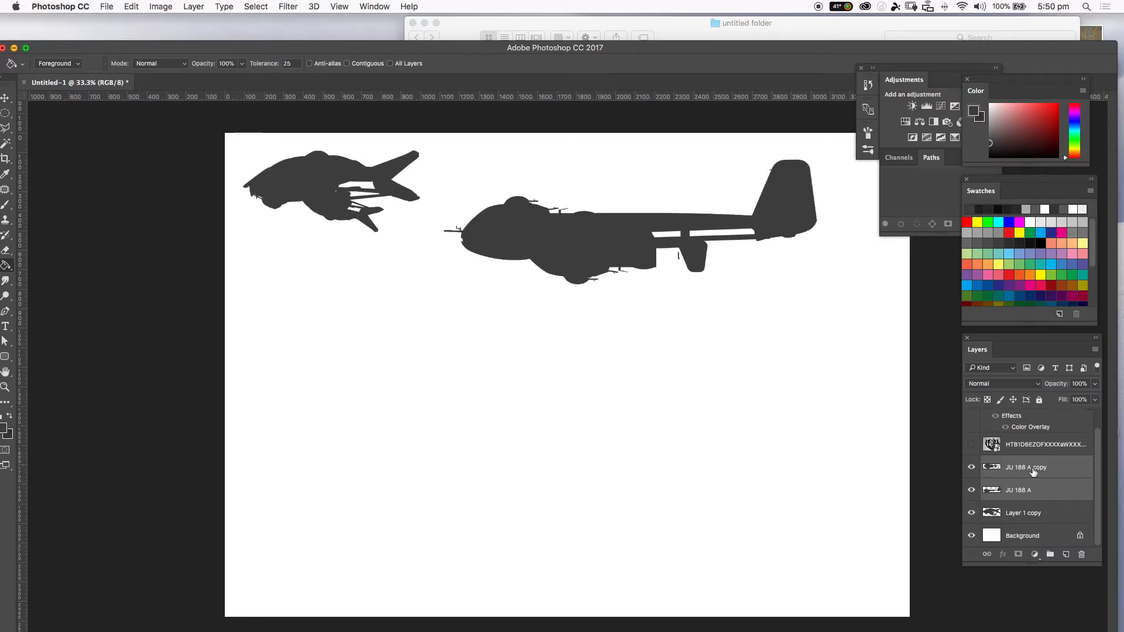
pyautogui.rightClick(1033, 473)
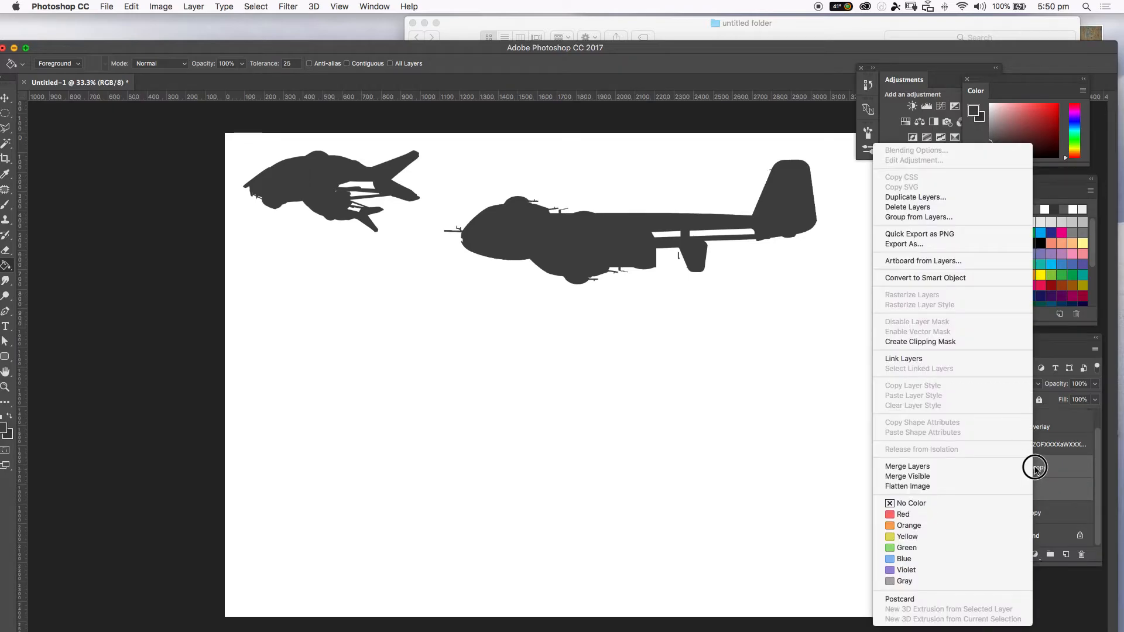
pyautogui.click(916, 467)
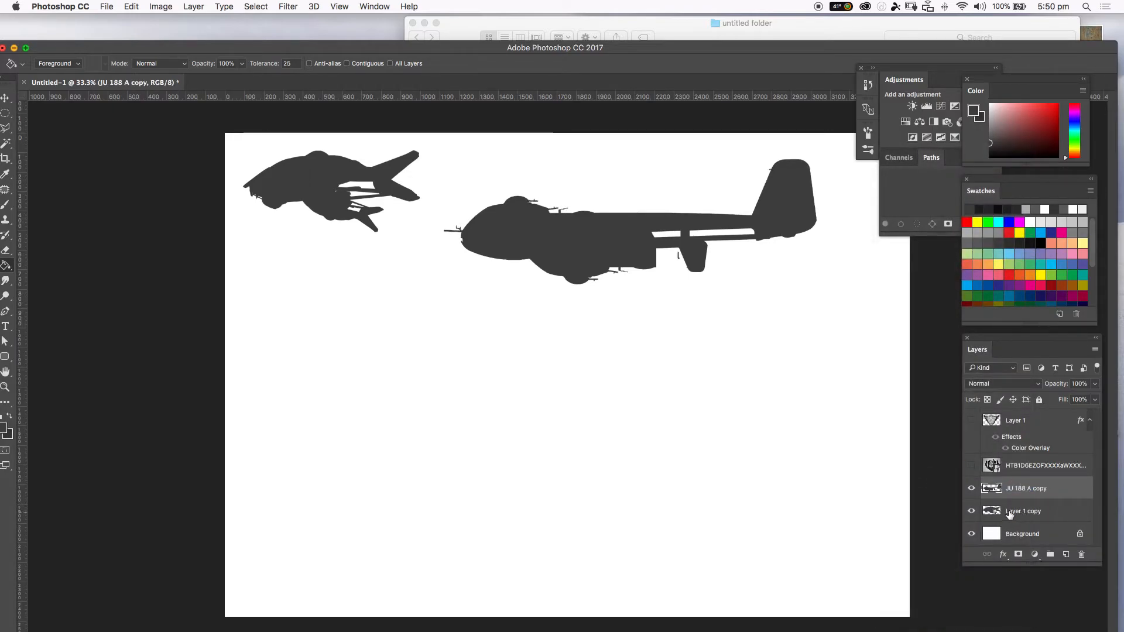
# Hide the merged JU 188 A copy layer and make the small craft's Layer 1 copy active.
pyautogui.click(1013, 513)
pyautogui.click(971, 511)
pyautogui.click(971, 511)
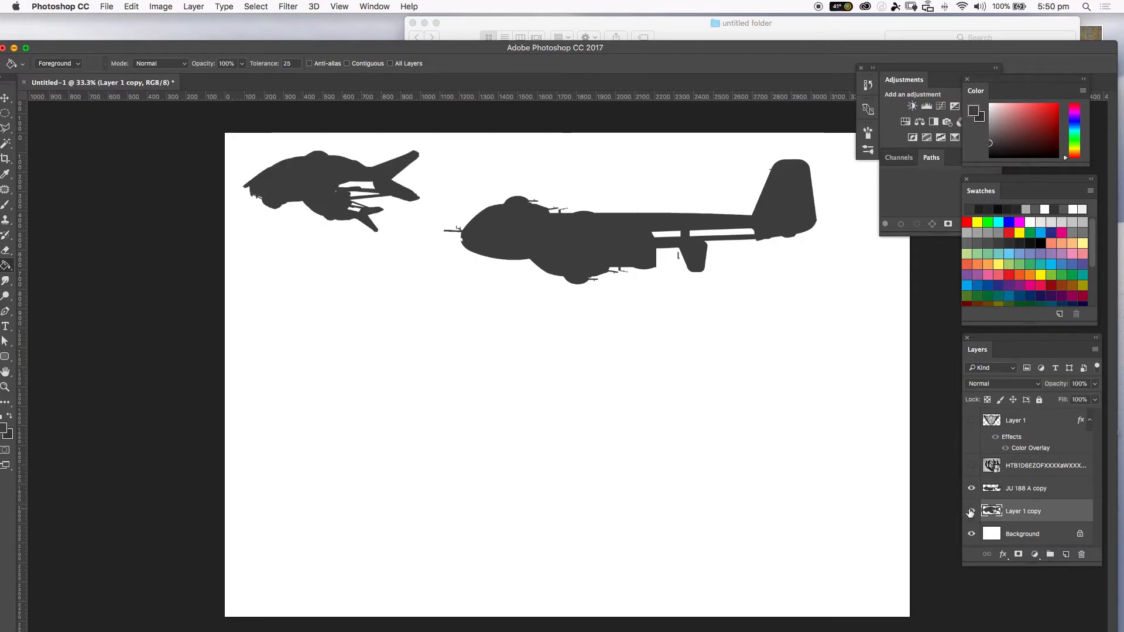
pyautogui.click(1013, 488)
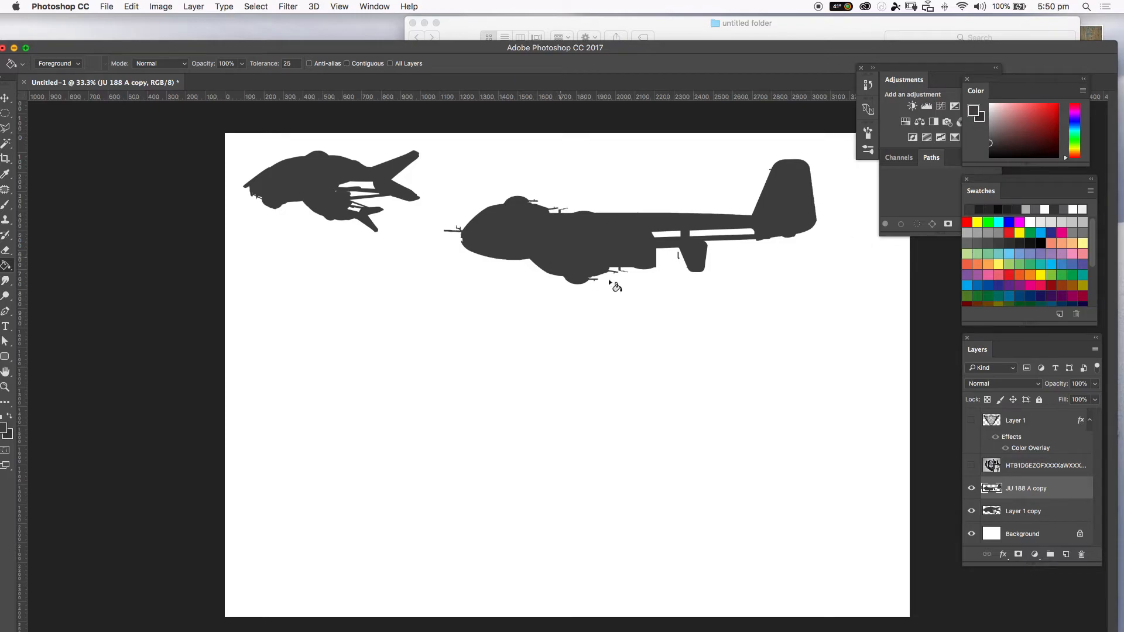
pyautogui.click(971, 488)
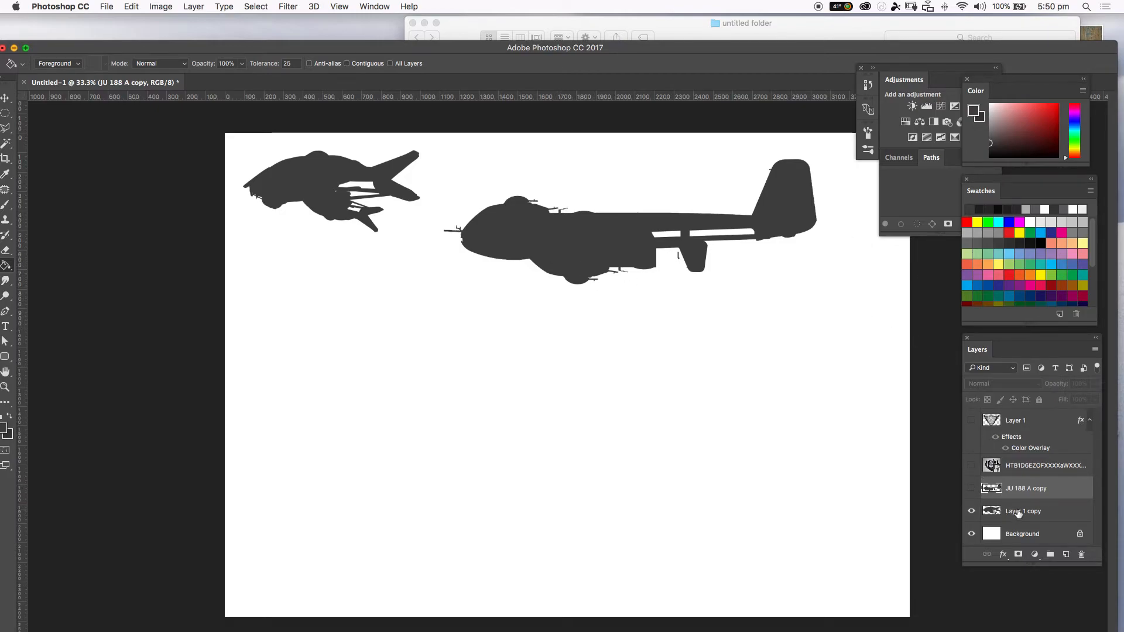
pyautogui.click(1021, 511)
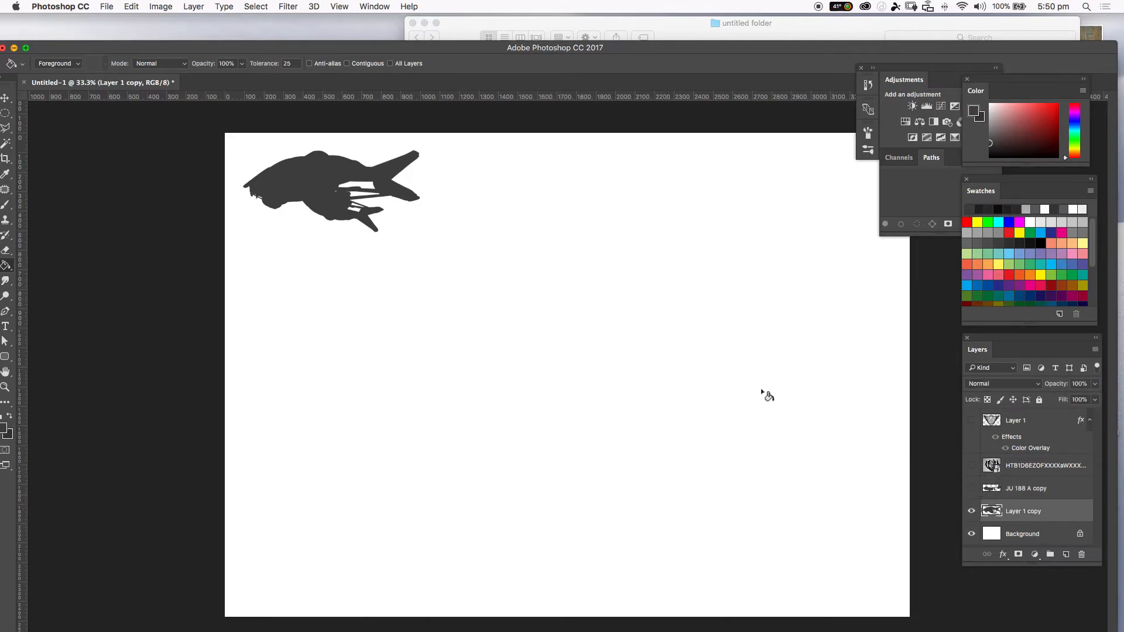
# Enlarge the small craft to about 282% with Free Transform, moving it to the middle of the page, and commit.
pyautogui.hotkey('ctrl', 't')
pyautogui.moveTo(420, 231); pyautogui.dragTo(764, 412)
pyautogui.moveTo(557, 346); pyautogui.dragTo(623, 375)
pyautogui.moveTo(343, 303); pyautogui.dragTo(317, 309)
pyautogui.press('super+z')
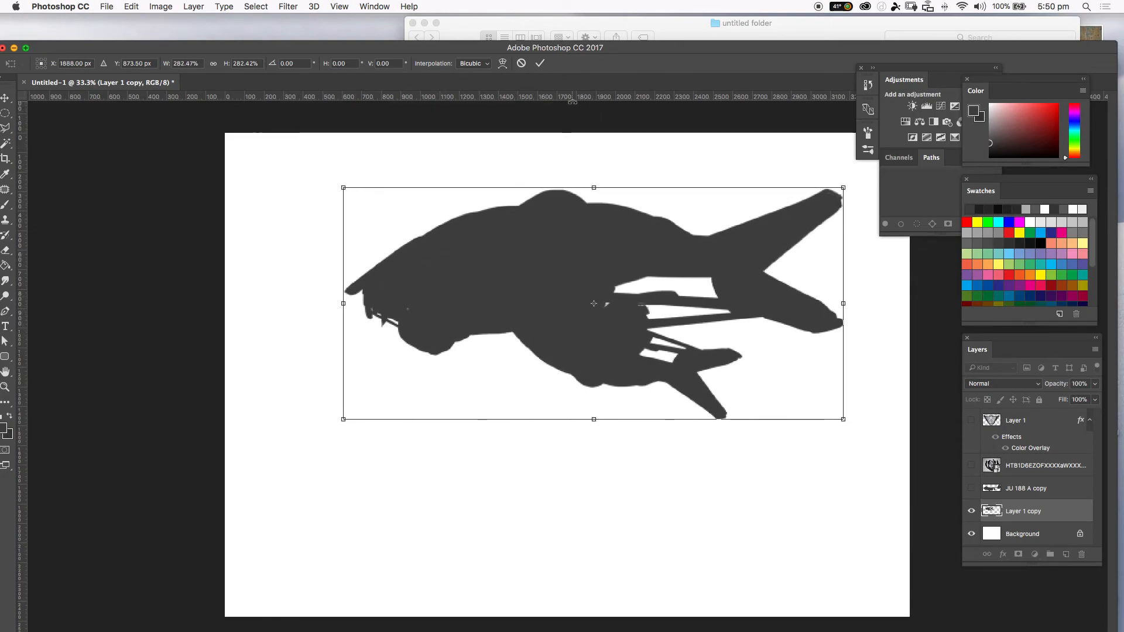
pyautogui.press('super+minus')
pyautogui.press('Return')
pyautogui.press('g')
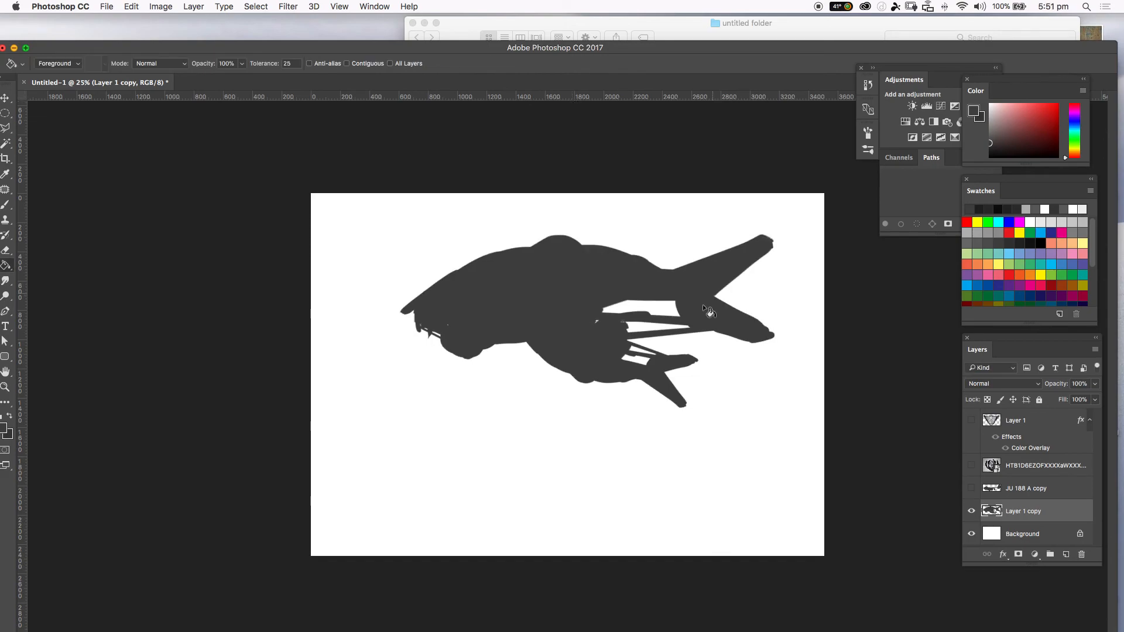